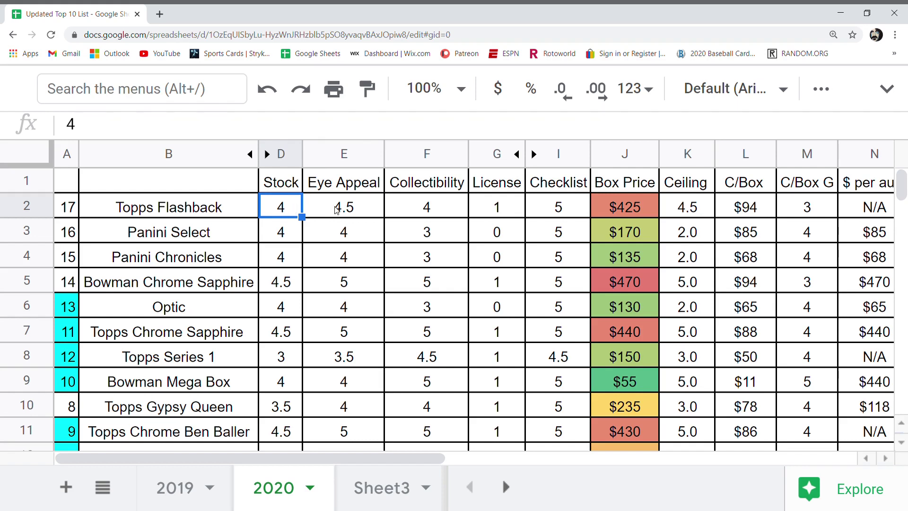
Review the Topps Flashback row in the 2020 sheet from Collectibility through the C/Box G grade, including the cost-per-box formula
{"action": "left_click", "coordinate": [400, 214]}
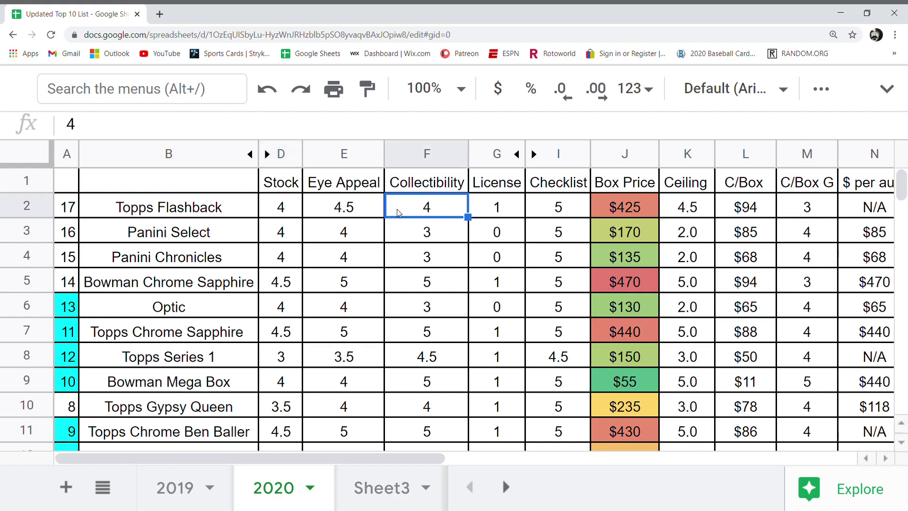
{"action": "left_click", "coordinate": [485, 210]}
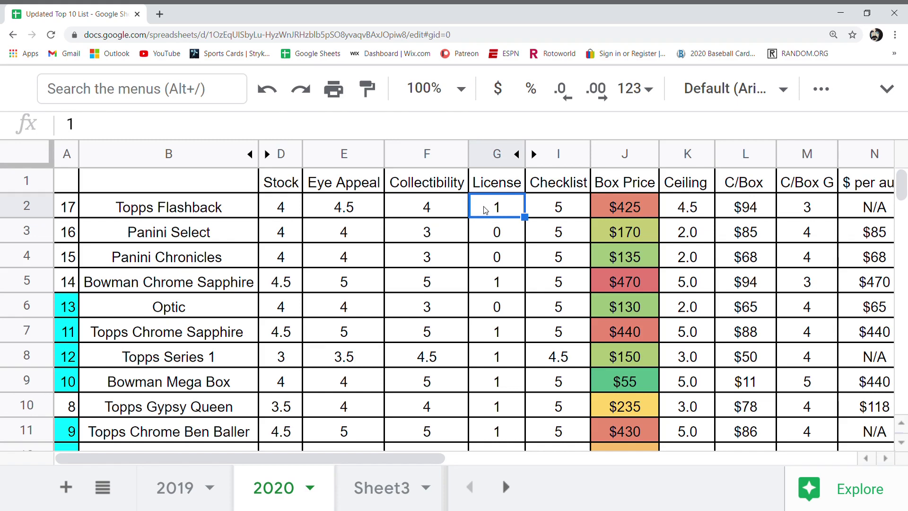
{"action": "left_click", "coordinate": [547, 206]}
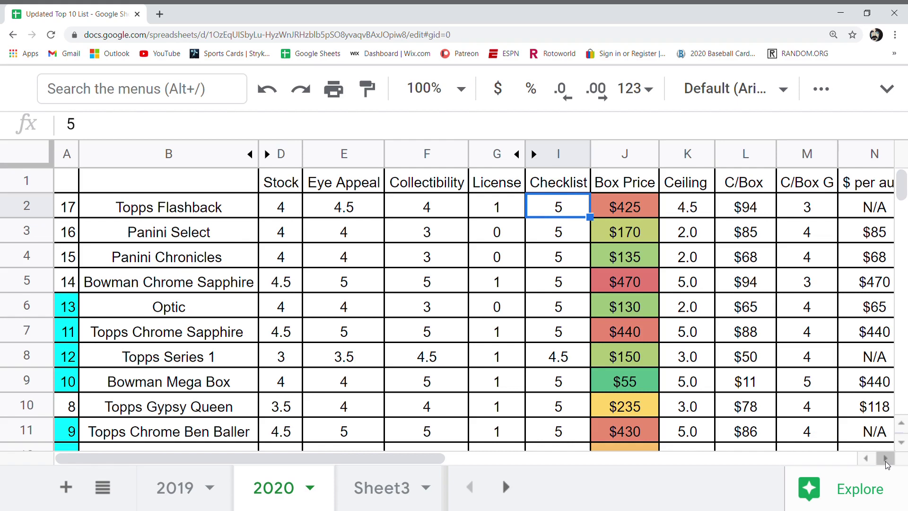
{"action": "left_click", "coordinate": [630, 211]}
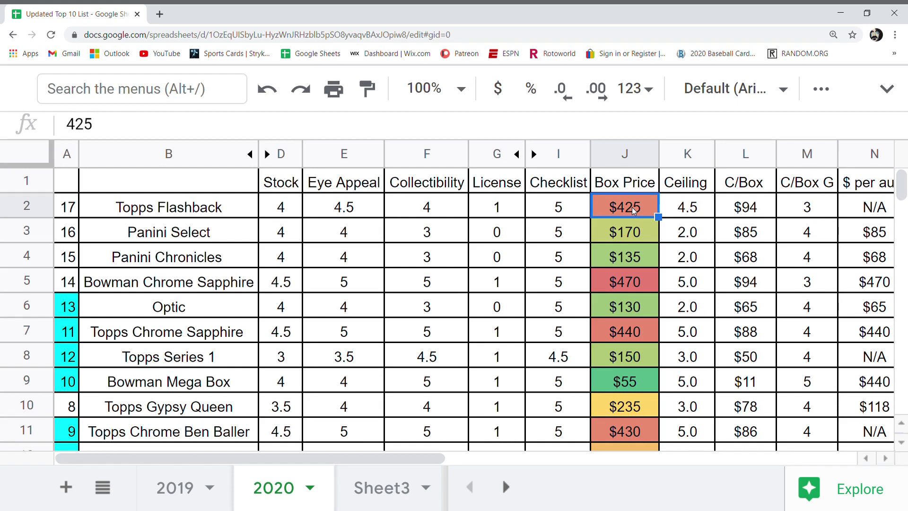
{"action": "left_click", "coordinate": [681, 213]}
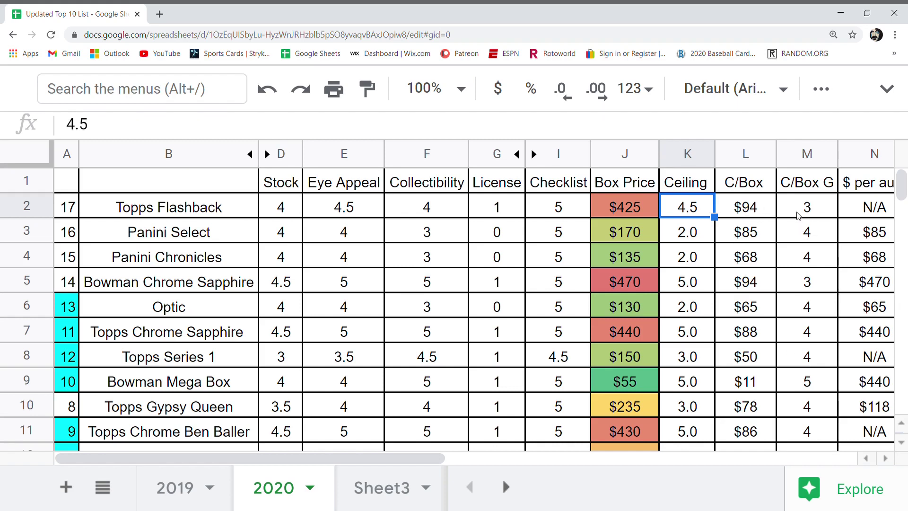
{"action": "left_click", "coordinate": [751, 208]}
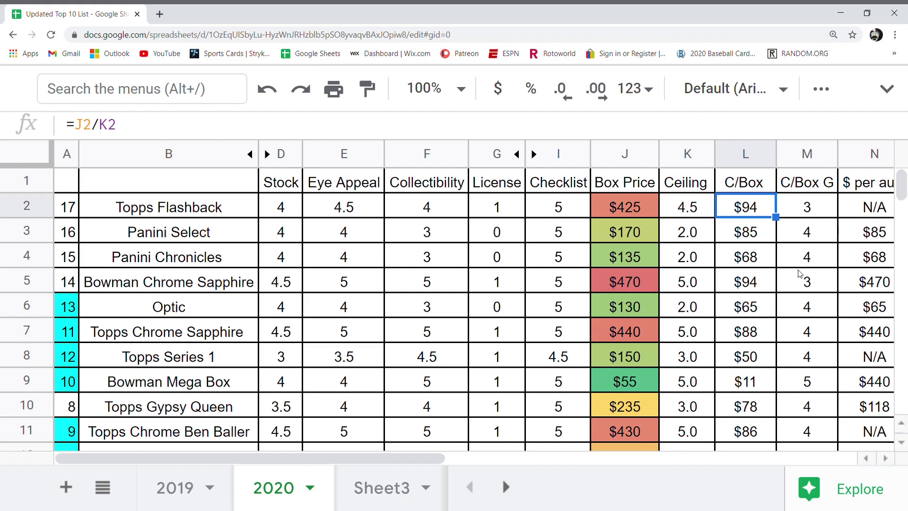
{"action": "left_click", "coordinate": [804, 210]}
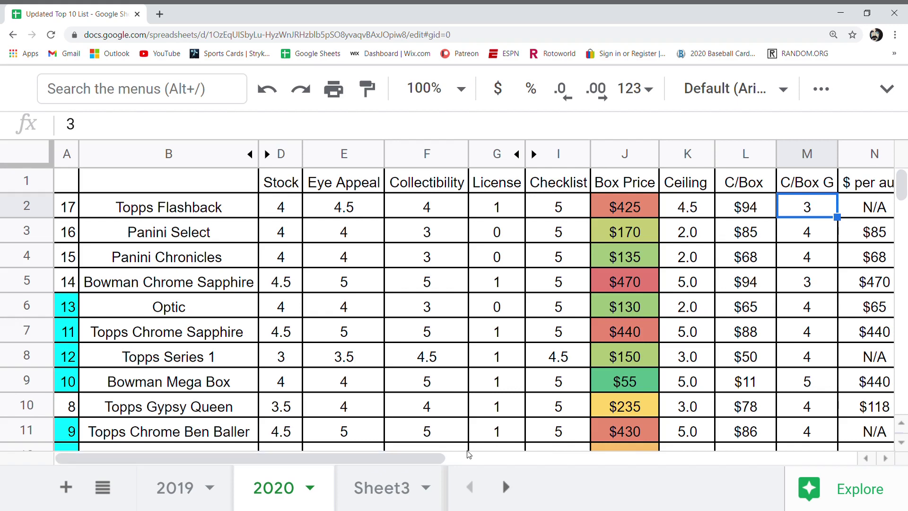
Examine the remaining Topps Flashback ratings, from $/Auto G and $/Hit through $Card, Bias, Produ, OG and Poll
{"action": "left_click_drag", "start_coordinate": [432, 457], "coordinate": [740, 466]}
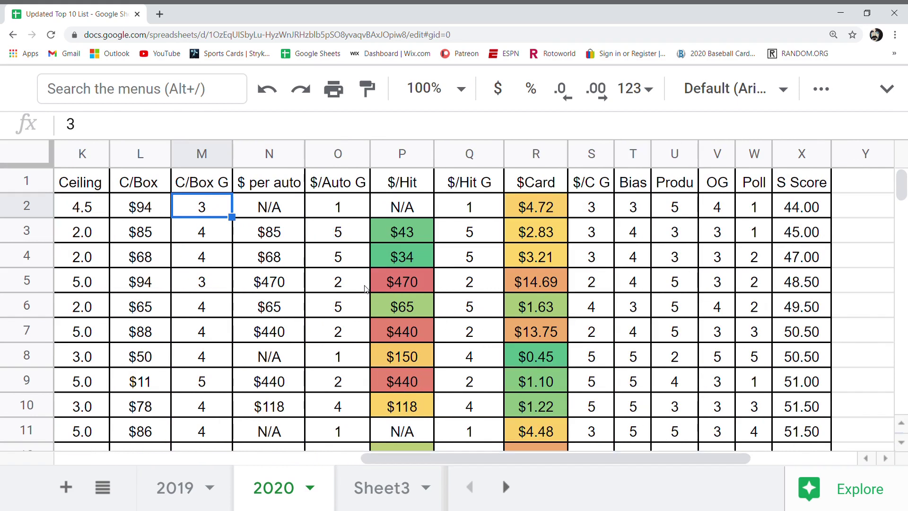
{"action": "left_click", "coordinate": [326, 206]}
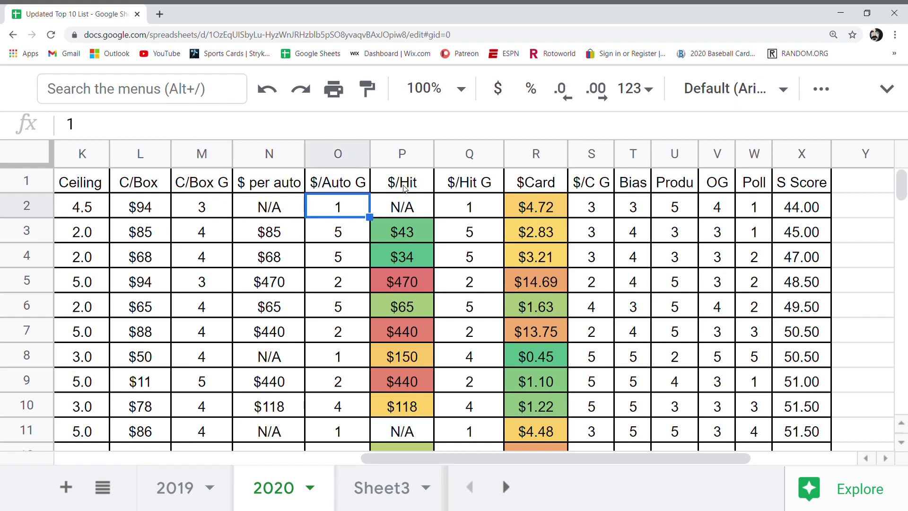
{"action": "left_click", "coordinate": [400, 204]}
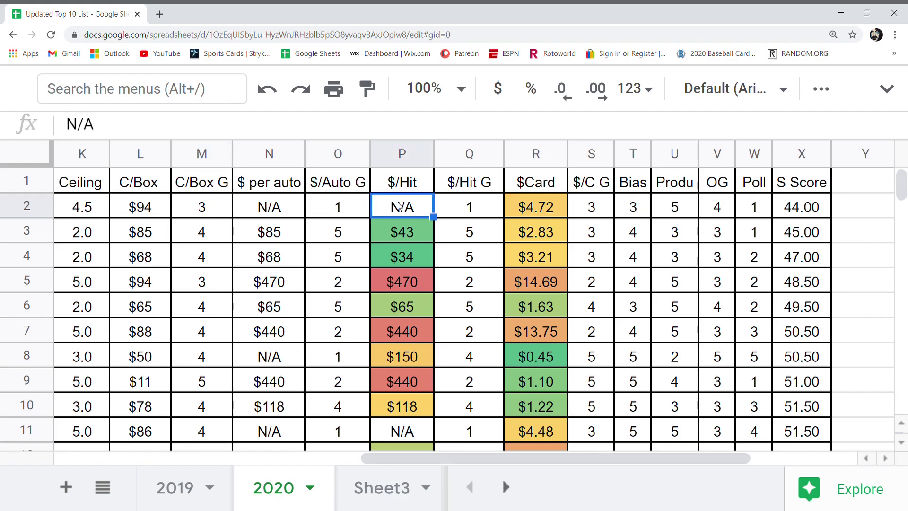
{"action": "left_click", "coordinate": [454, 206]}
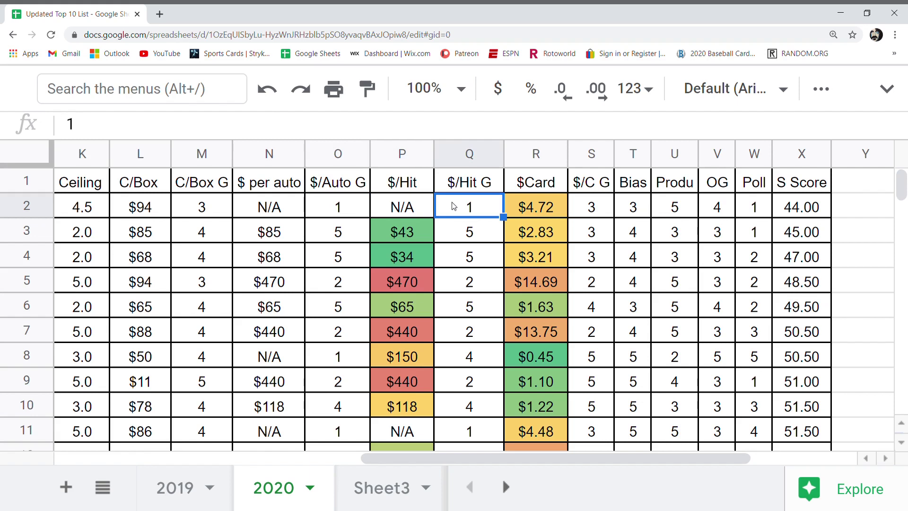
{"action": "left_click", "coordinate": [544, 213]}
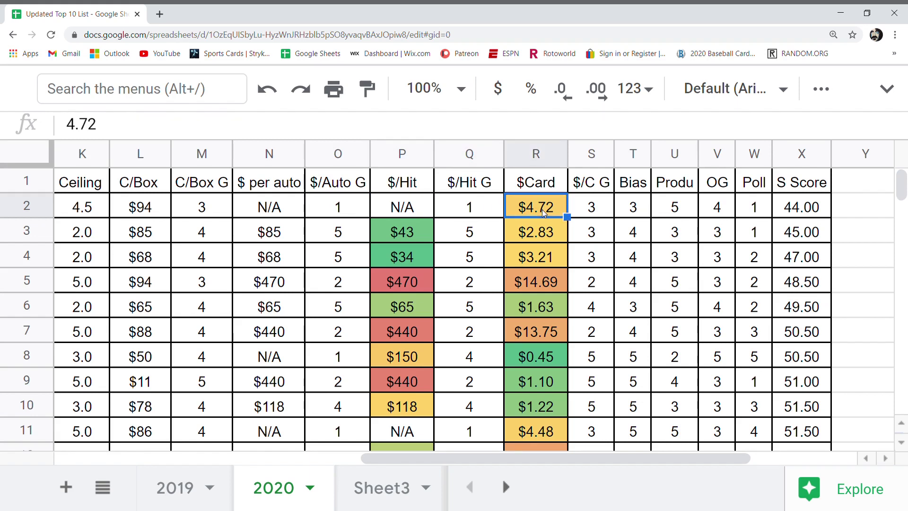
{"action": "left_click", "coordinate": [594, 209]}
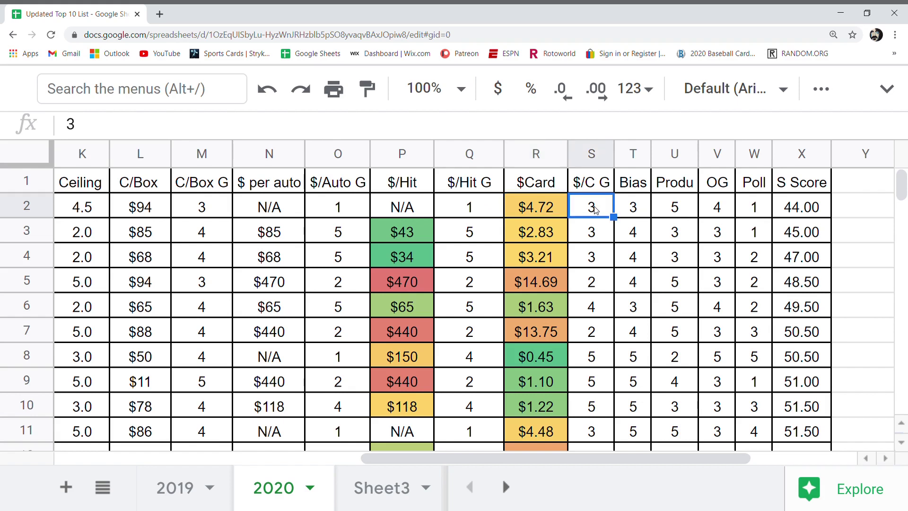
{"action": "left_click", "coordinate": [635, 208]}
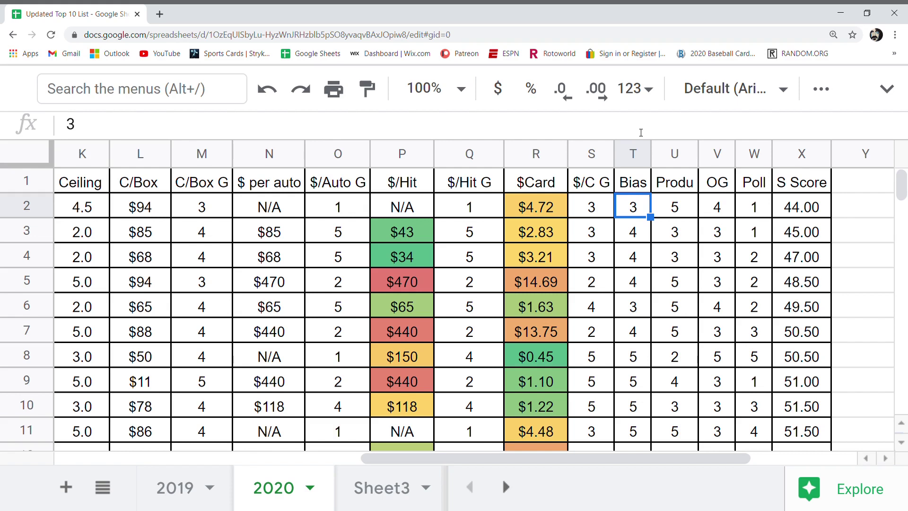
{"action": "left_click", "coordinate": [673, 213]}
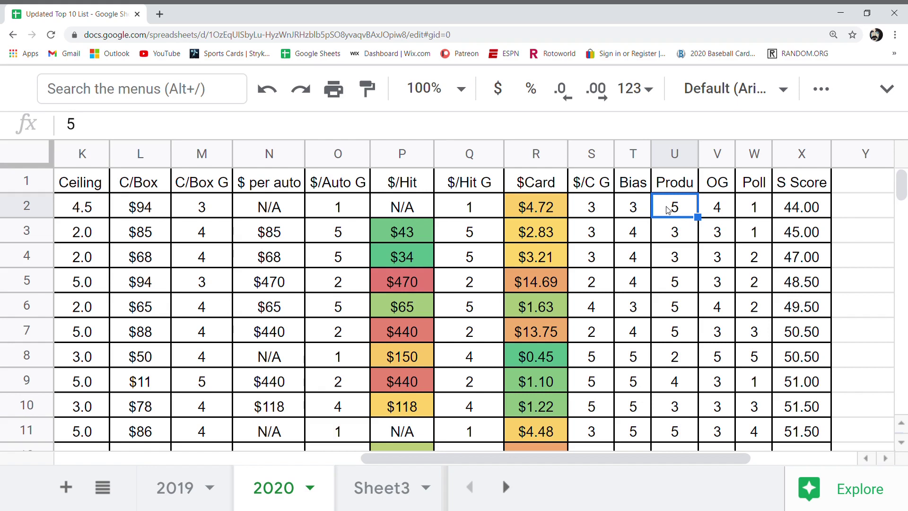
{"action": "left_click", "coordinate": [718, 208]}
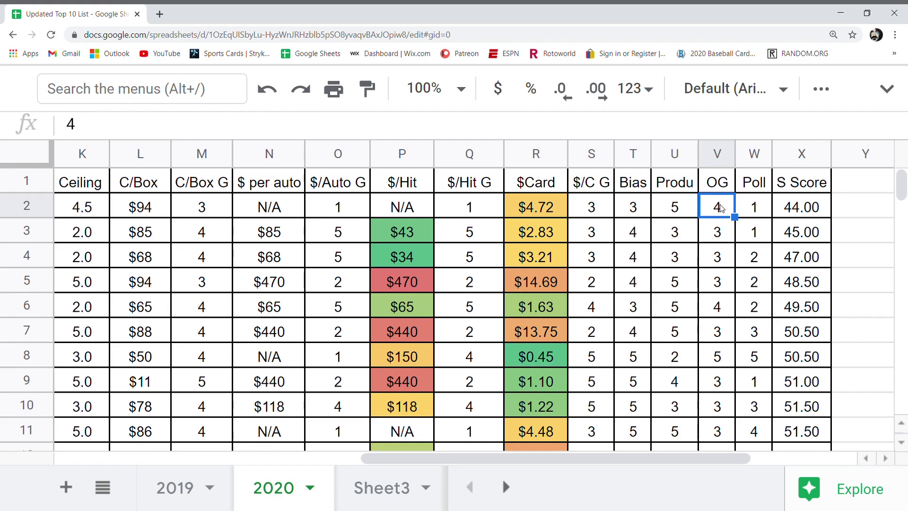
{"action": "left_click", "coordinate": [751, 206]}
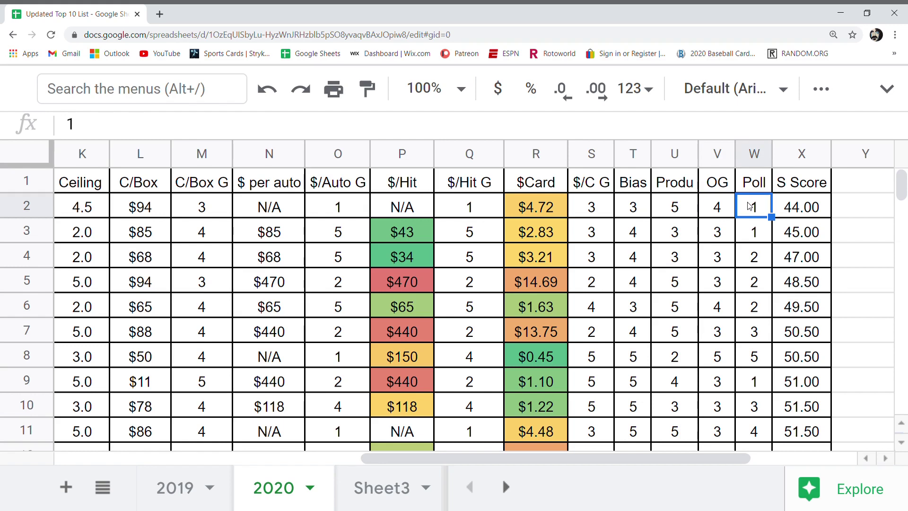
Look up the Topps Flashback vote count in the Poll sheet and compare it with the other products
{"action": "left_click", "coordinate": [507, 487]}
{"action": "left_click", "coordinate": [394, 497]}
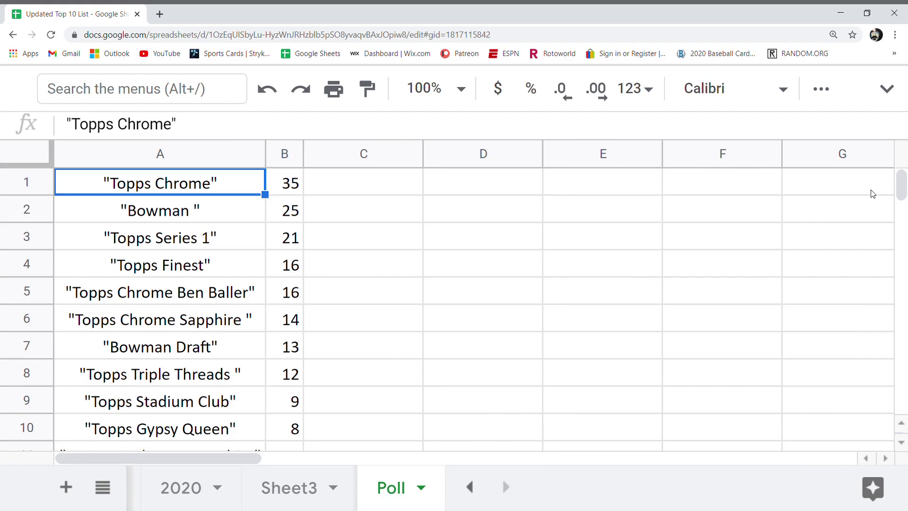
{"action": "left_click_drag", "start_coordinate": [902, 188], "coordinate": [902, 193]}
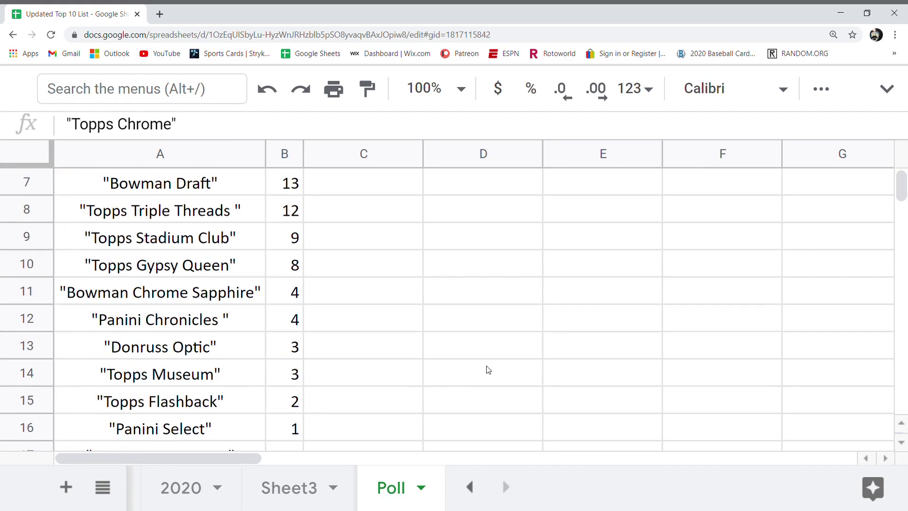
{"action": "left_click", "coordinate": [283, 402]}
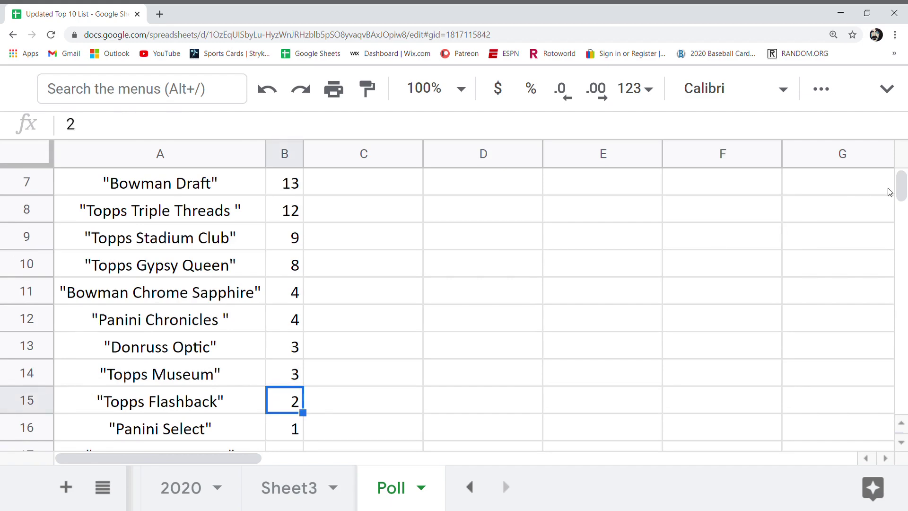
{"action": "left_click_drag", "start_coordinate": [900, 191], "coordinate": [899, 189]}
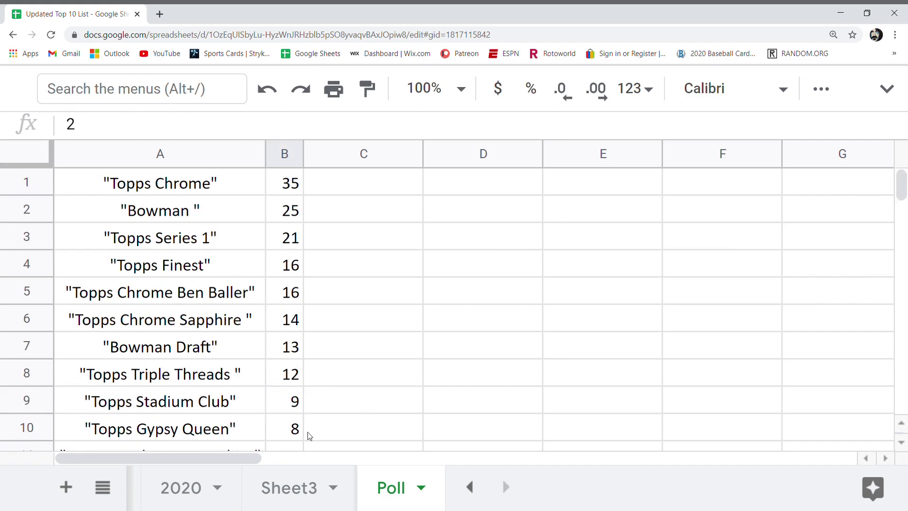
Return to the 2020 sheet and inspect the S Score formula for Topps Flashback
{"action": "left_click", "coordinate": [182, 490]}
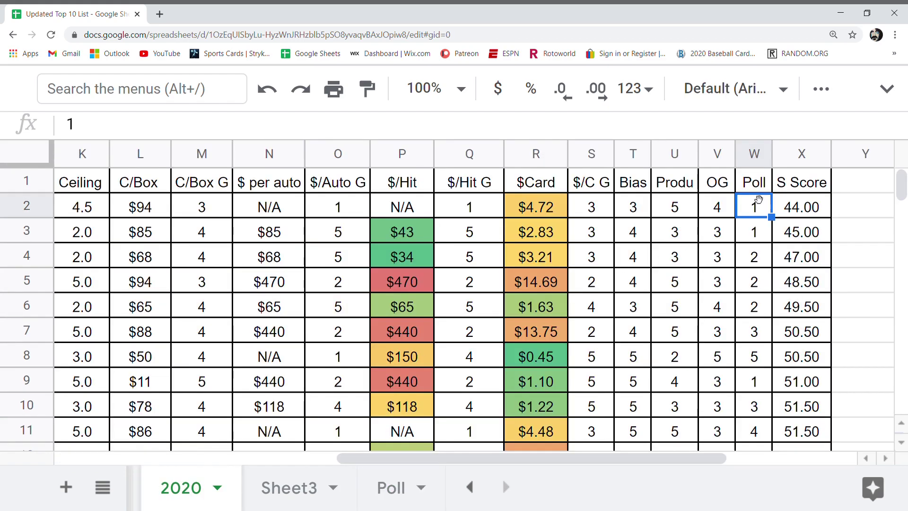
{"action": "left_click", "coordinate": [792, 211]}
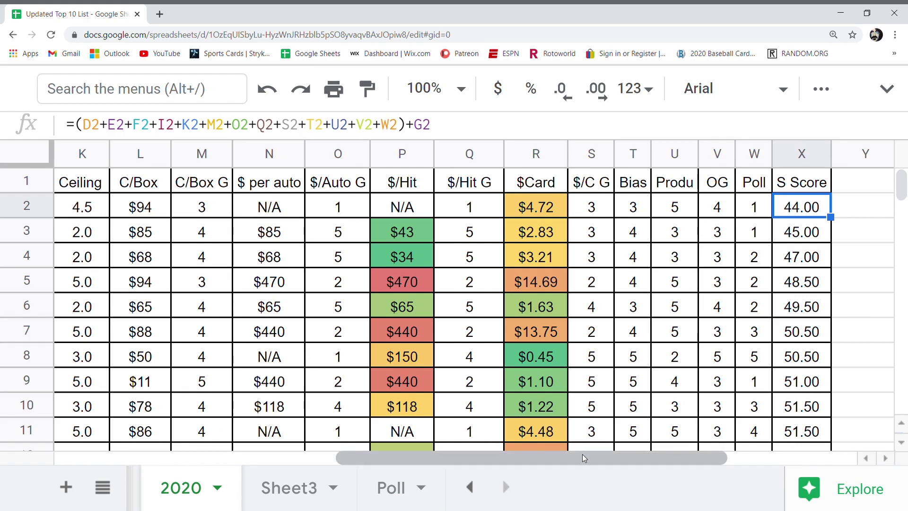
Review the Panini Select row, checking License, Box Price, Ceiling, $/Auto G, $/Hit G, OG and Poll
{"action": "left_click_drag", "start_coordinate": [582, 457], "coordinate": [315, 473]}
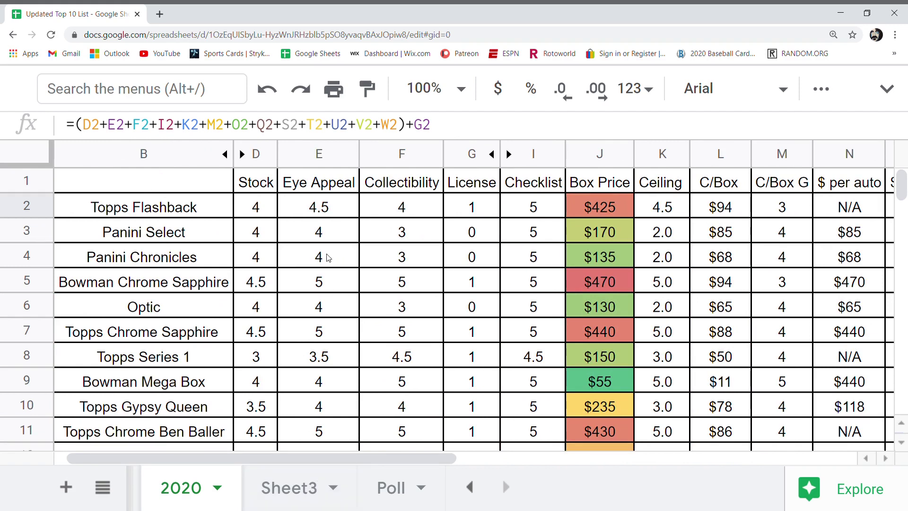
{"action": "left_click", "coordinate": [217, 232]}
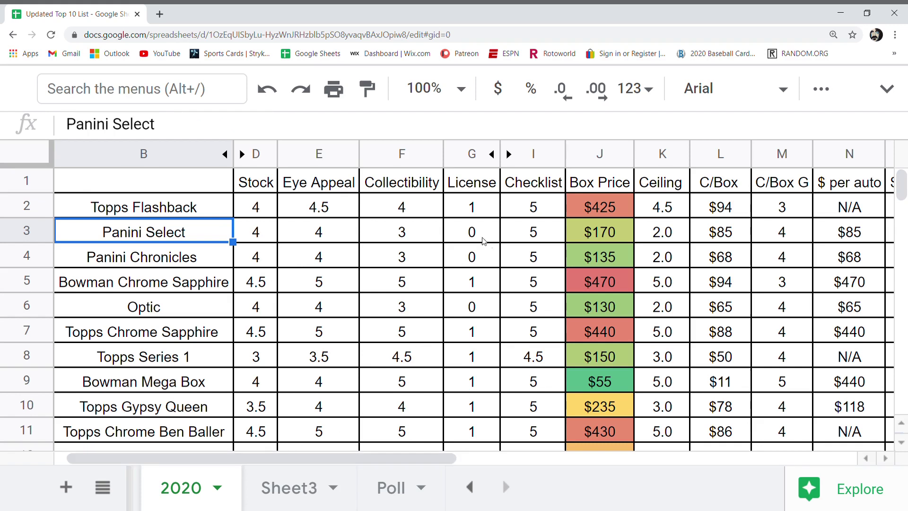
{"action": "left_click", "coordinate": [476, 233]}
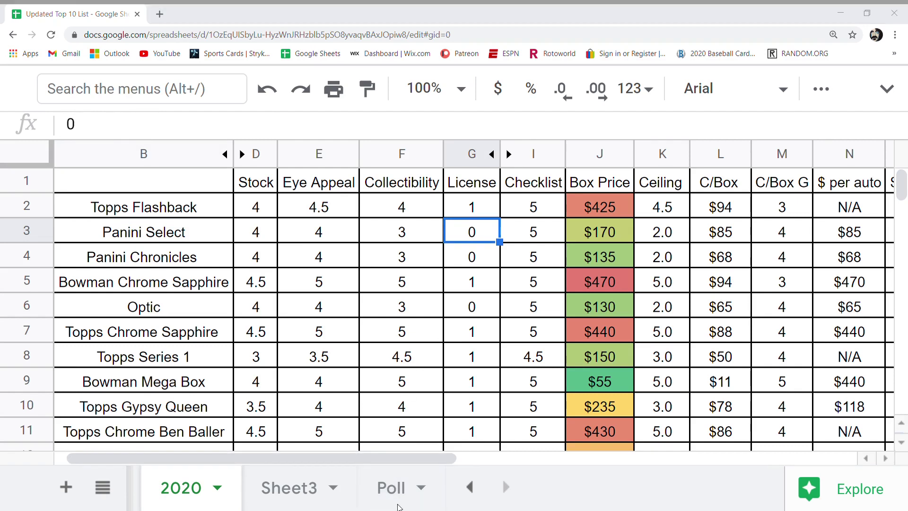
{"action": "left_click", "coordinate": [608, 231]}
{"action": "left_click", "coordinate": [653, 234]}
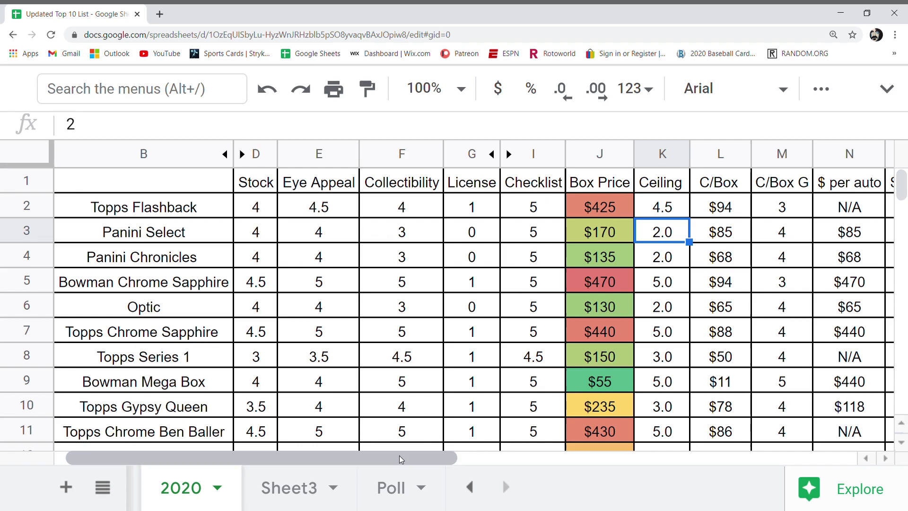
{"action": "left_click_drag", "start_coordinate": [399, 455], "coordinate": [641, 474]}
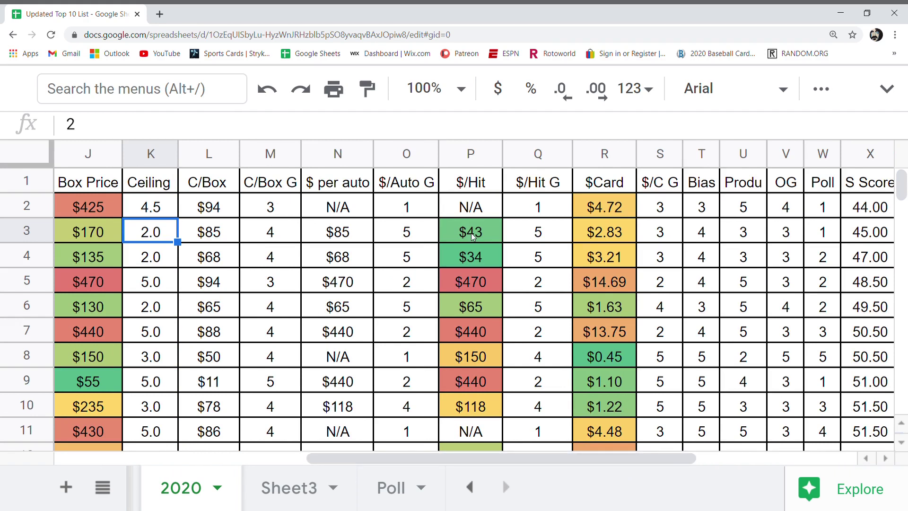
{"action": "left_click", "coordinate": [408, 235]}
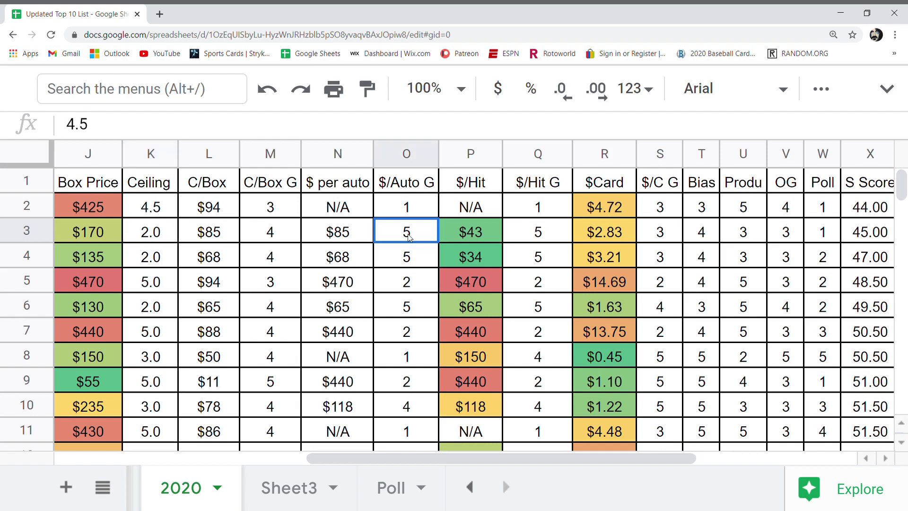
{"action": "left_click", "coordinate": [533, 234]}
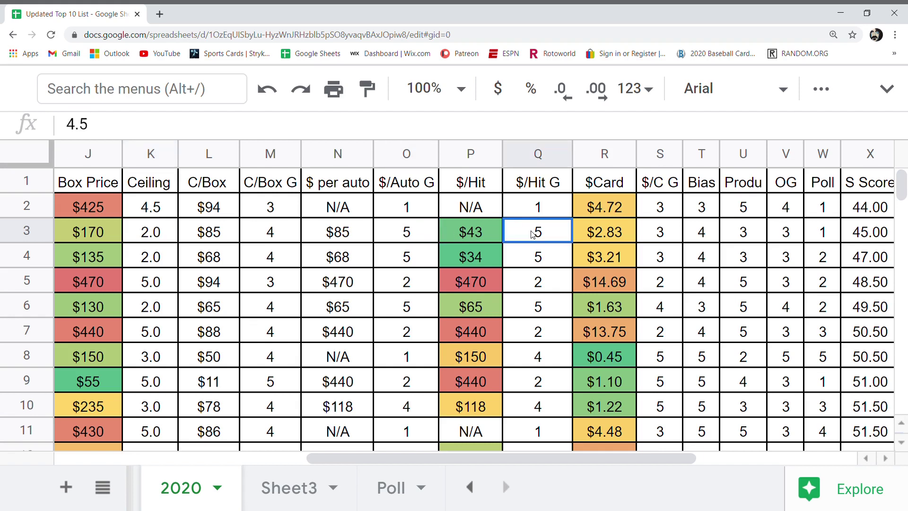
{"action": "left_click", "coordinate": [799, 235]}
{"action": "left_click", "coordinate": [825, 237]}
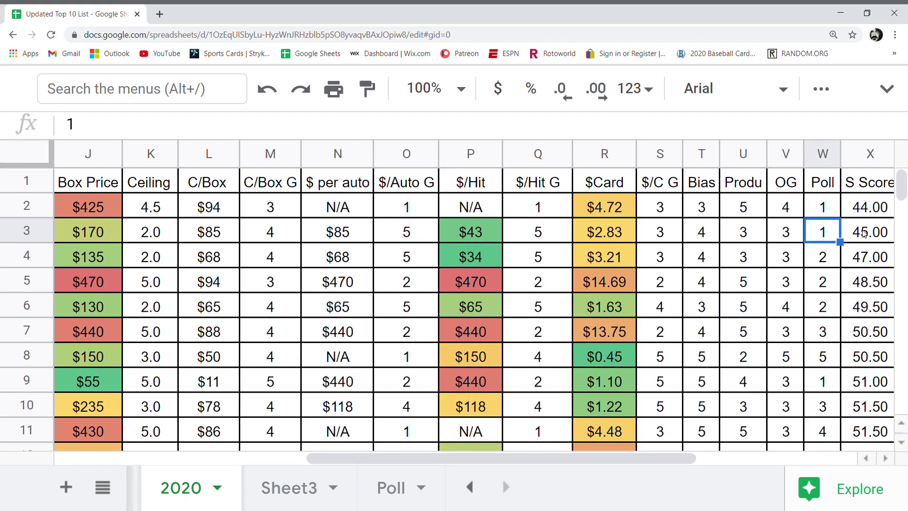
Review the Panini Chronicles row, checking Box Price, $/Hit, $/Hit G, $/Auto G and the S Score formula
{"action": "left_click_drag", "start_coordinate": [577, 455], "coordinate": [325, 457]}
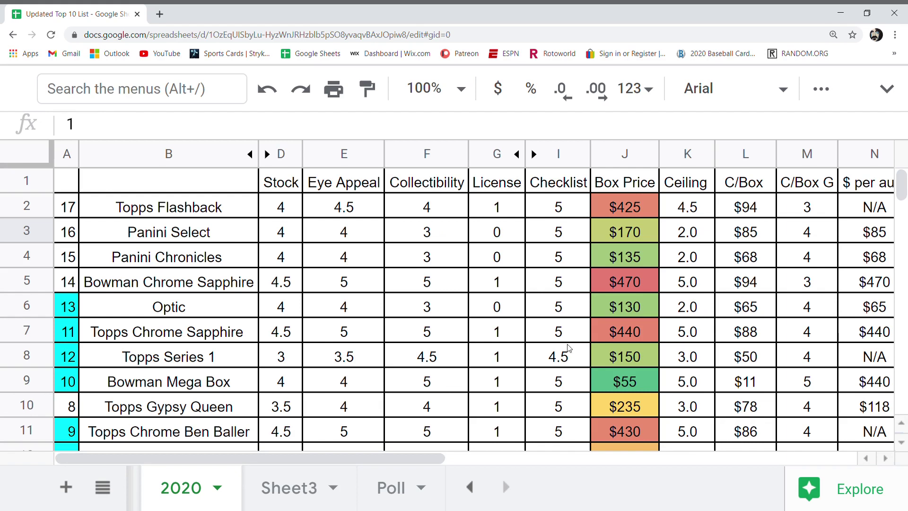
{"action": "left_click", "coordinate": [635, 259]}
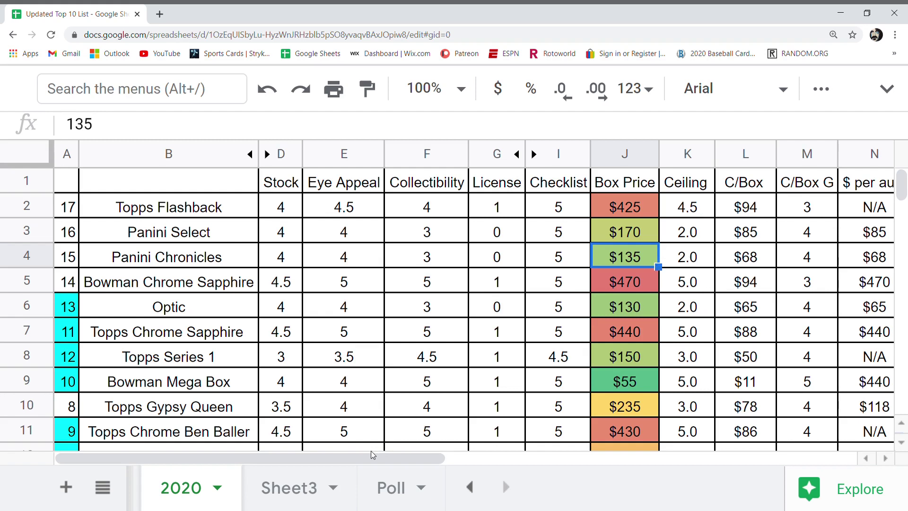
{"action": "left_click_drag", "start_coordinate": [365, 458], "coordinate": [727, 491]}
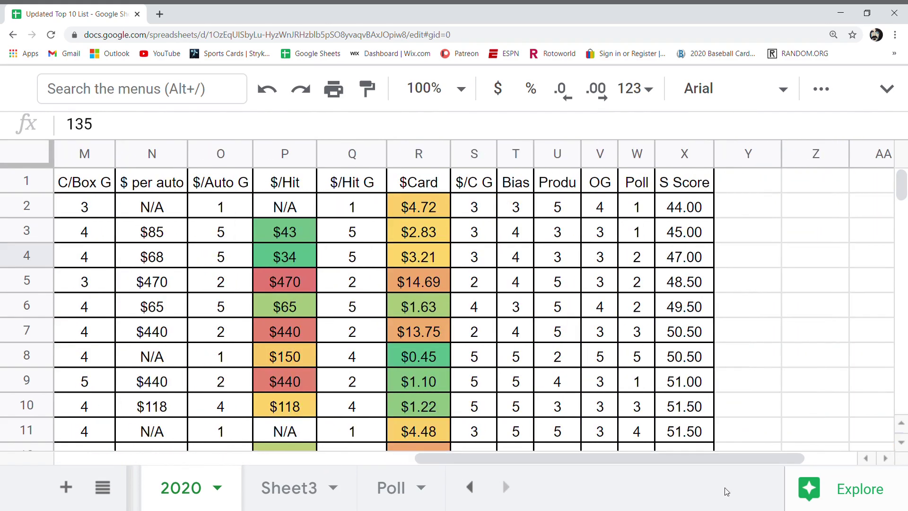
{"action": "left_click", "coordinate": [270, 256]}
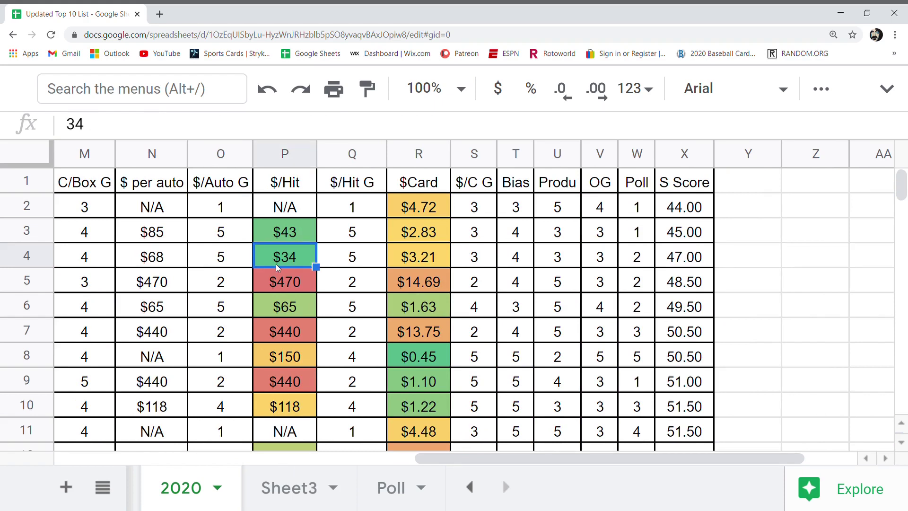
{"action": "left_click", "coordinate": [328, 263]}
{"action": "left_click", "coordinate": [234, 256]}
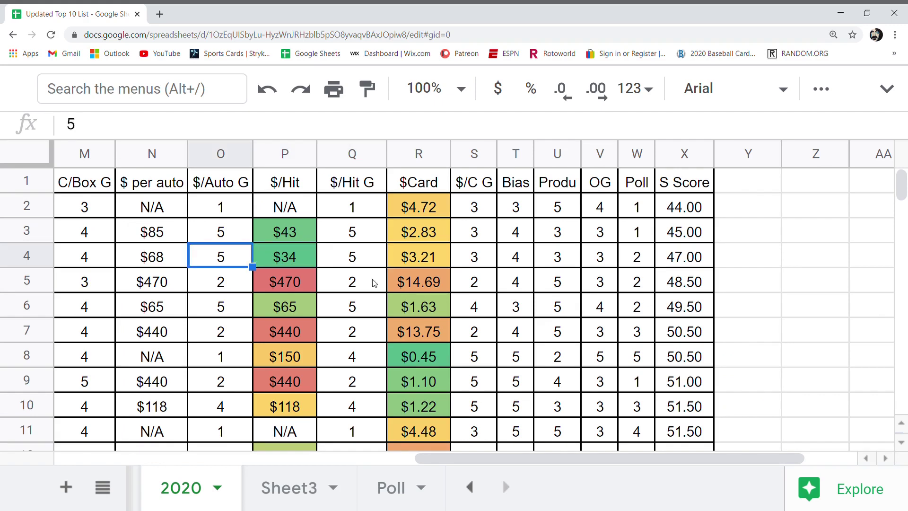
{"action": "left_click", "coordinate": [675, 262]}
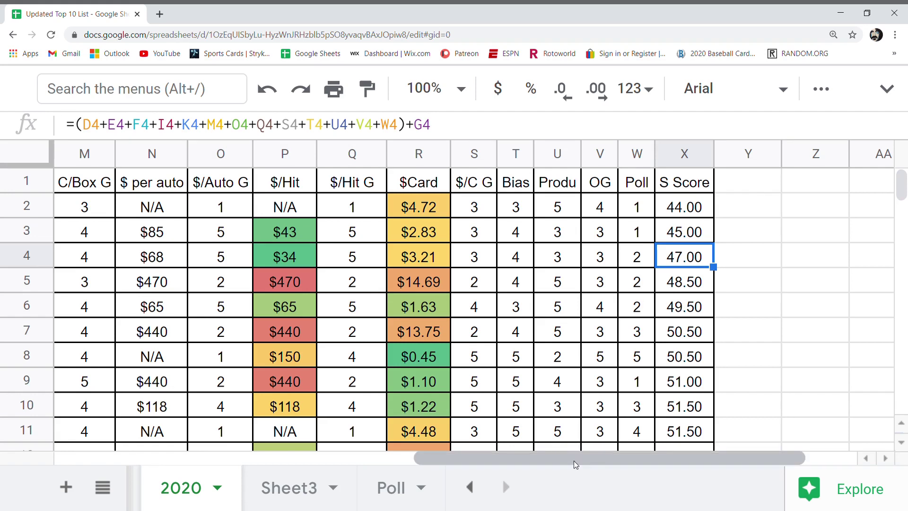
Examine the Bowman Chrome Sapphire ratings for License, Eye Appeal, Collectibility and Stock, plus its Box Price
{"action": "left_click_drag", "start_coordinate": [575, 462], "coordinate": [202, 456]}
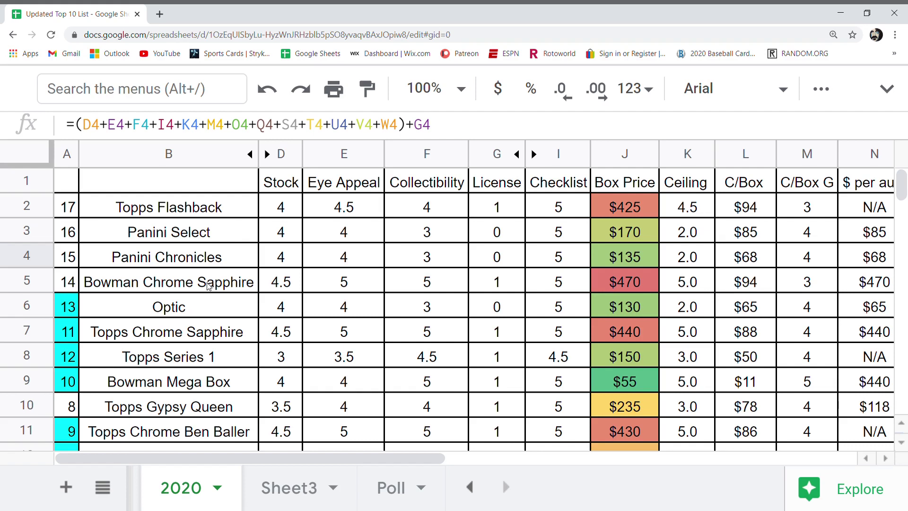
{"action": "left_click", "coordinate": [504, 286]}
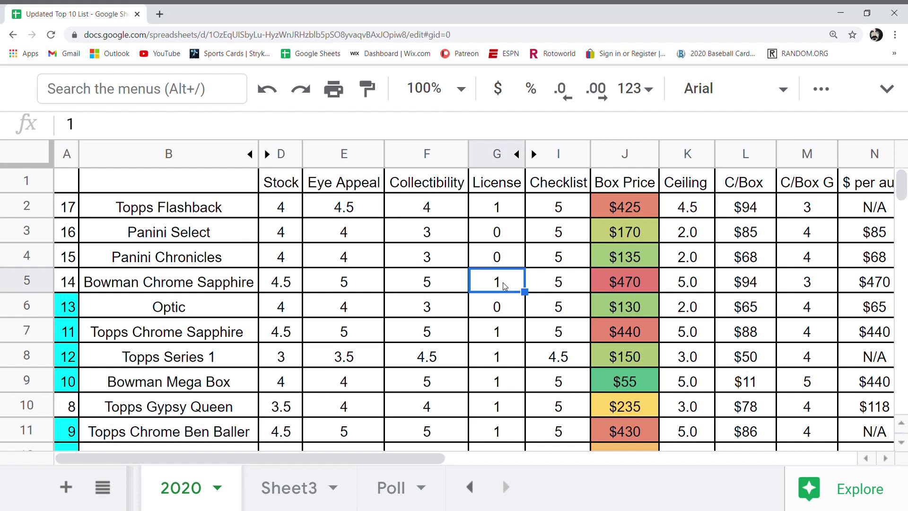
{"action": "left_click", "coordinate": [335, 288]}
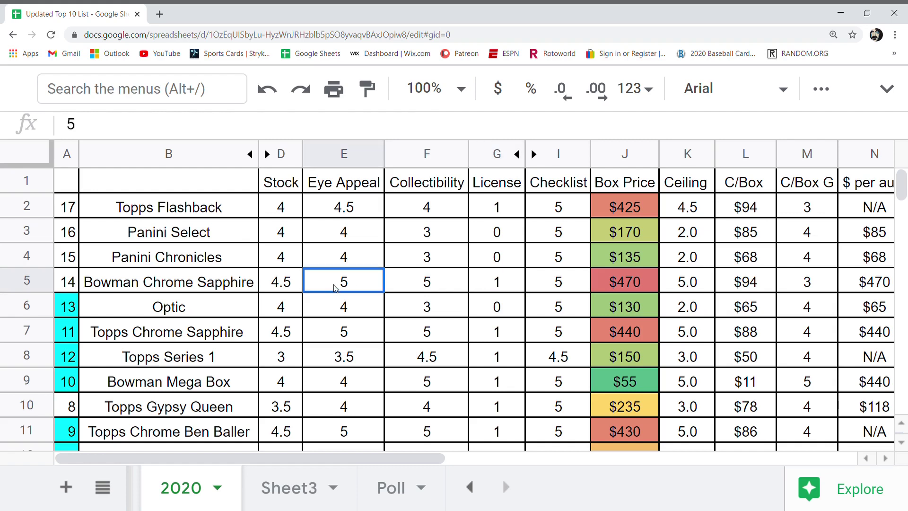
{"action": "left_click", "coordinate": [426, 280]}
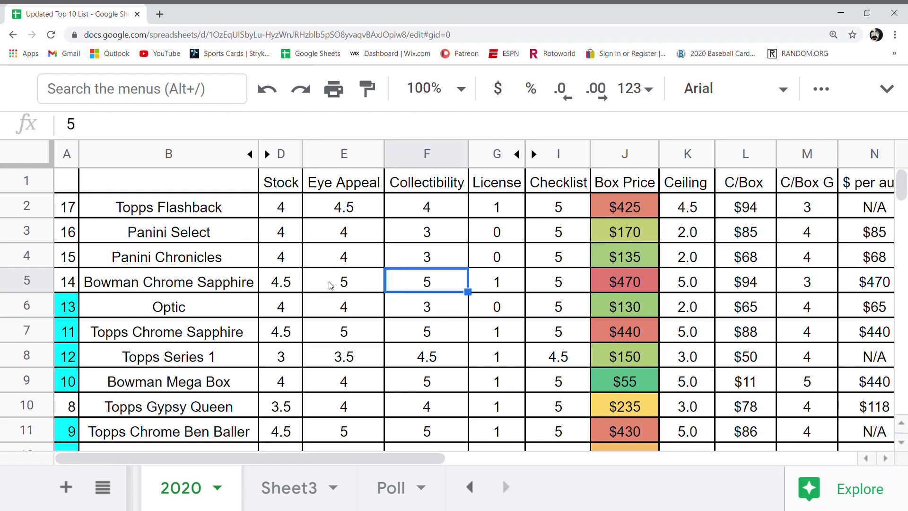
{"action": "left_click", "coordinate": [295, 284]}
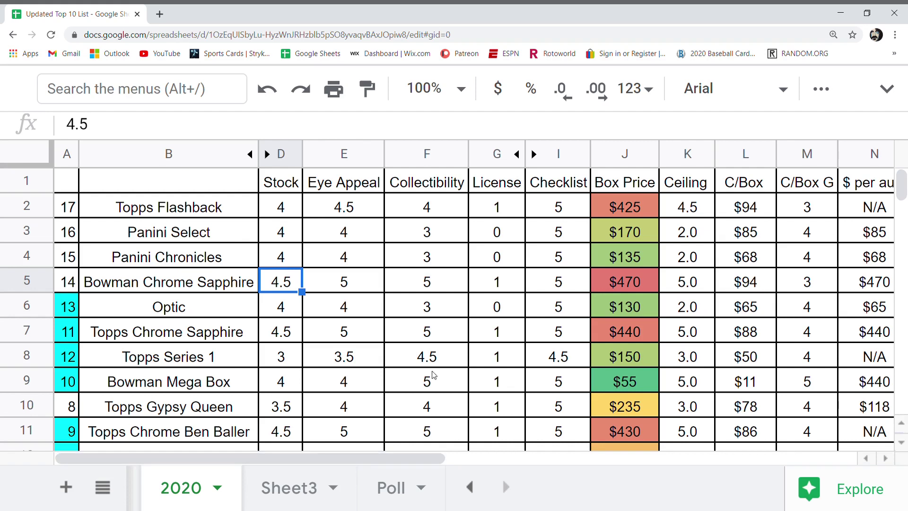
{"action": "left_click", "coordinate": [616, 284]}
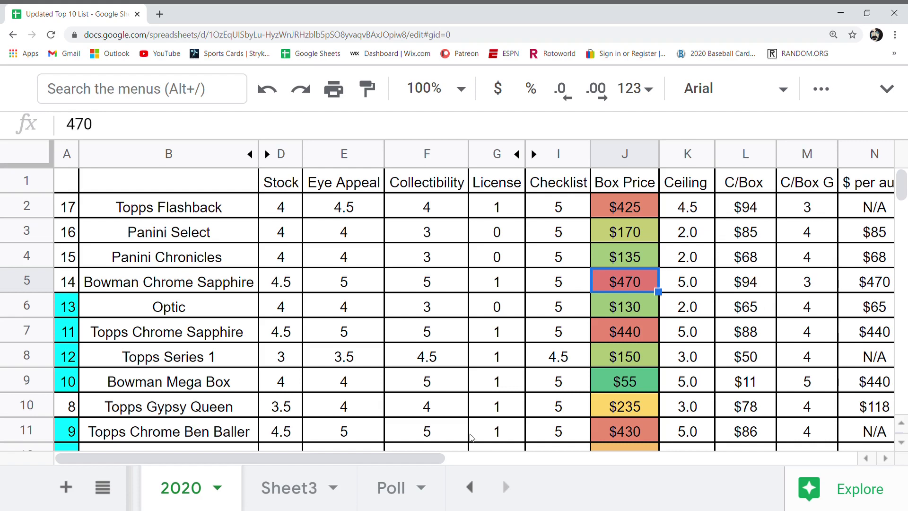
Check the Bowman Chrome Sapphire $/Auto G rating and the remaining columns through S Score
{"action": "left_click_drag", "start_coordinate": [425, 461], "coordinate": [553, 467]}
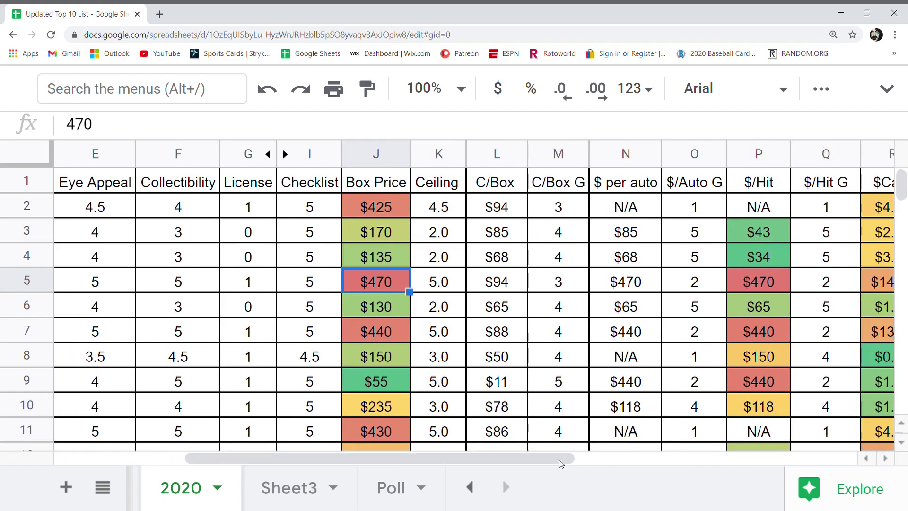
{"action": "left_click", "coordinate": [692, 289]}
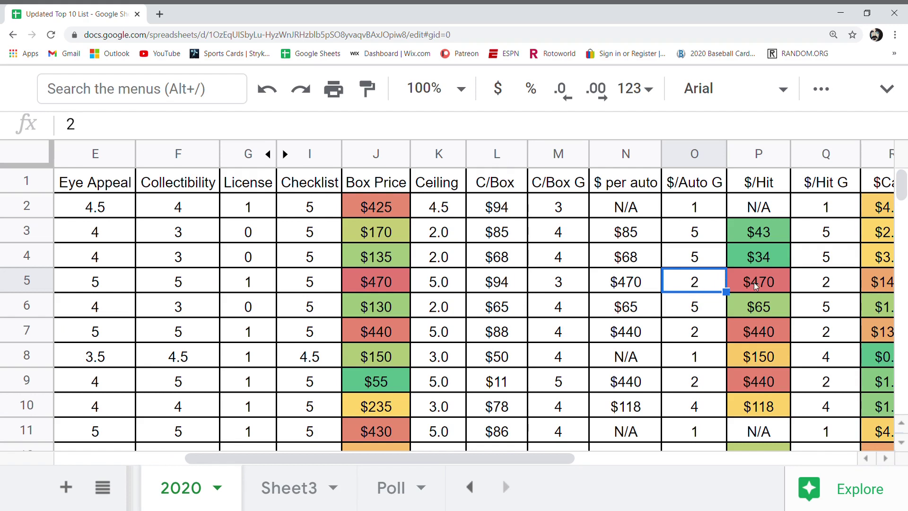
{"action": "left_click_drag", "start_coordinate": [501, 456], "coordinate": [639, 453]}
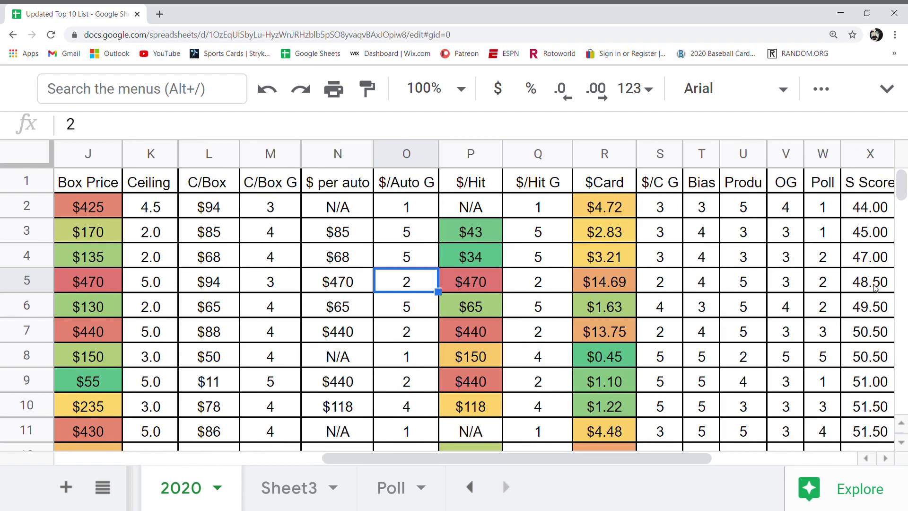
Examine the Optic row's License, Collectibility and Ceiling ratings
{"action": "left_click_drag", "start_coordinate": [528, 461], "coordinate": [318, 459]}
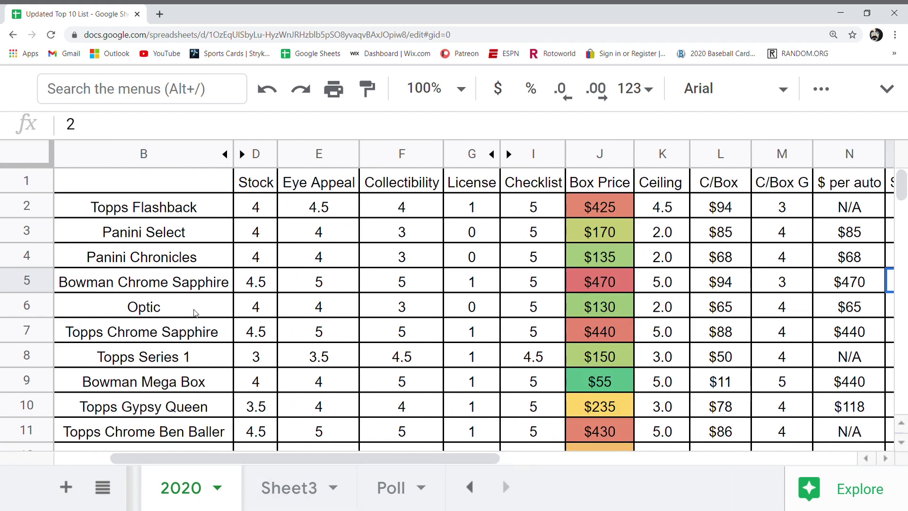
{"action": "left_click_drag", "start_coordinate": [326, 462], "coordinate": [261, 462]}
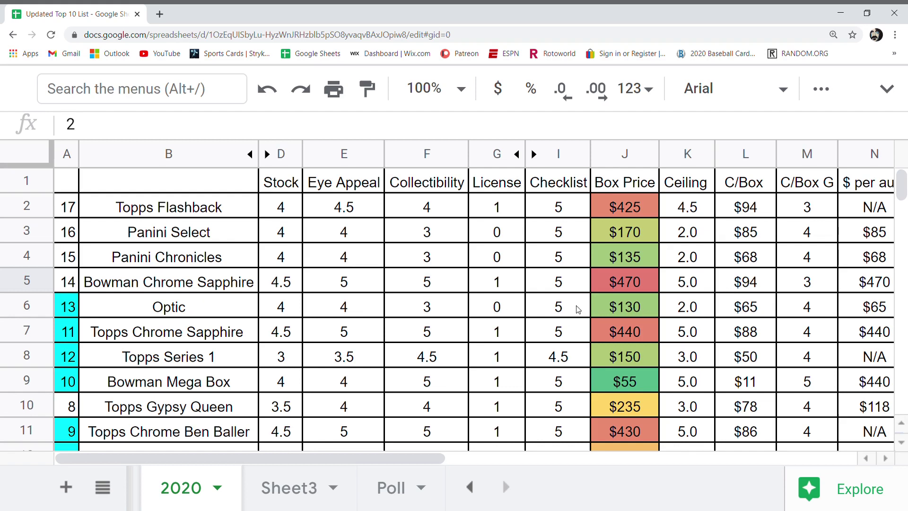
{"action": "left_click", "coordinate": [510, 307]}
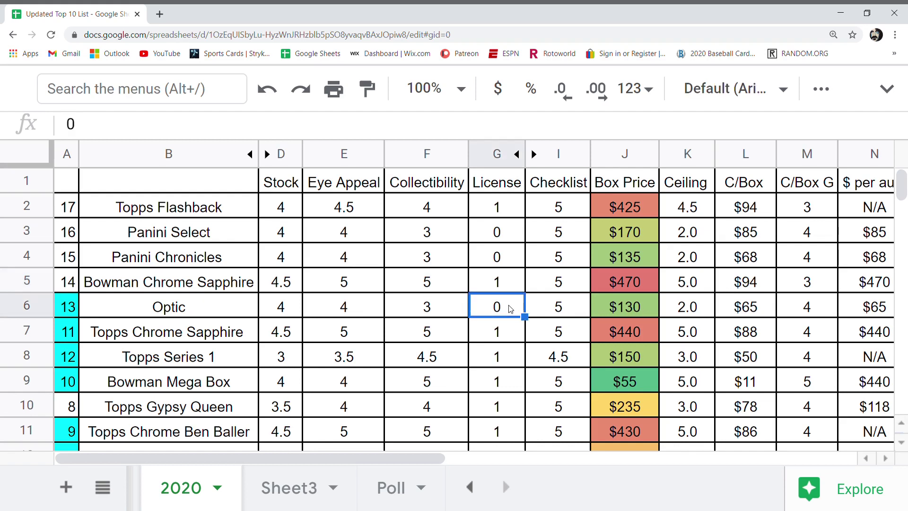
{"action": "left_click", "coordinate": [441, 310]}
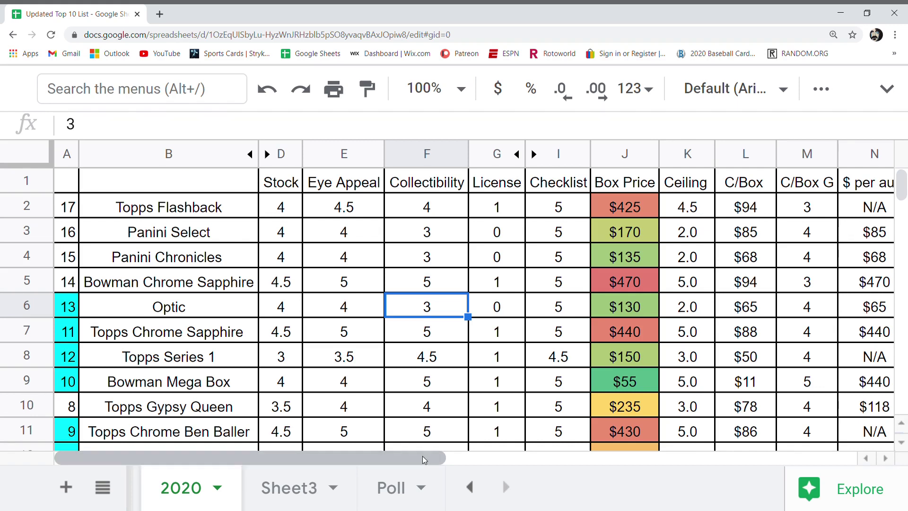
{"action": "left_click", "coordinate": [709, 300]}
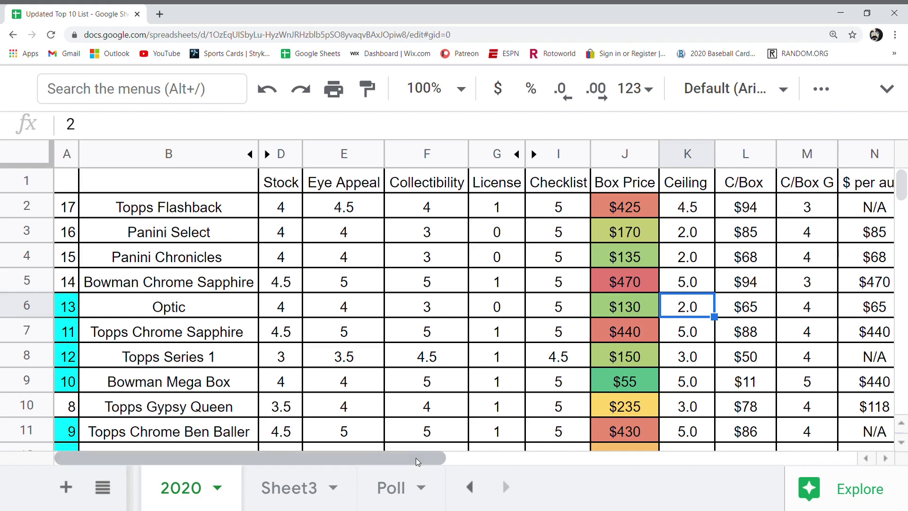
Review Optic's $/Auto G, $/Hit G, Poll and OG ratings and inspect its S Score formula
{"action": "left_click_drag", "start_coordinate": [415, 458], "coordinate": [623, 436]}
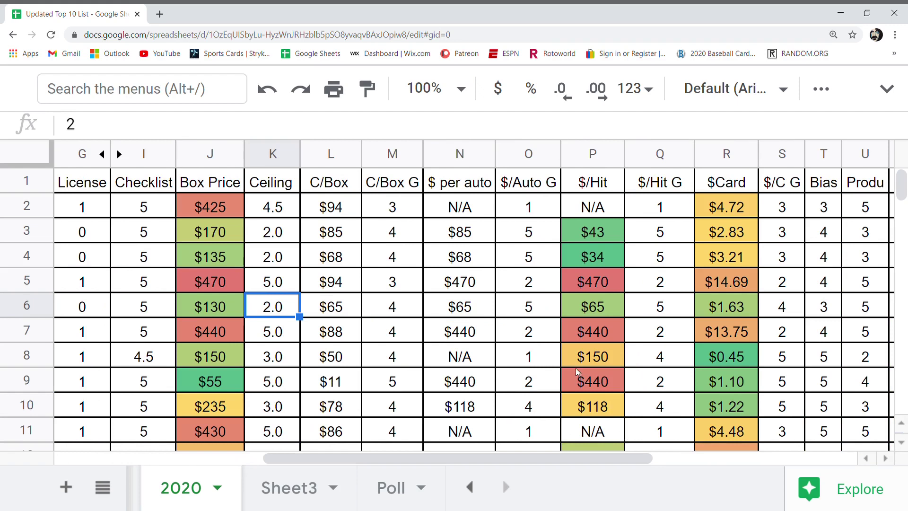
{"action": "left_click", "coordinate": [537, 312]}
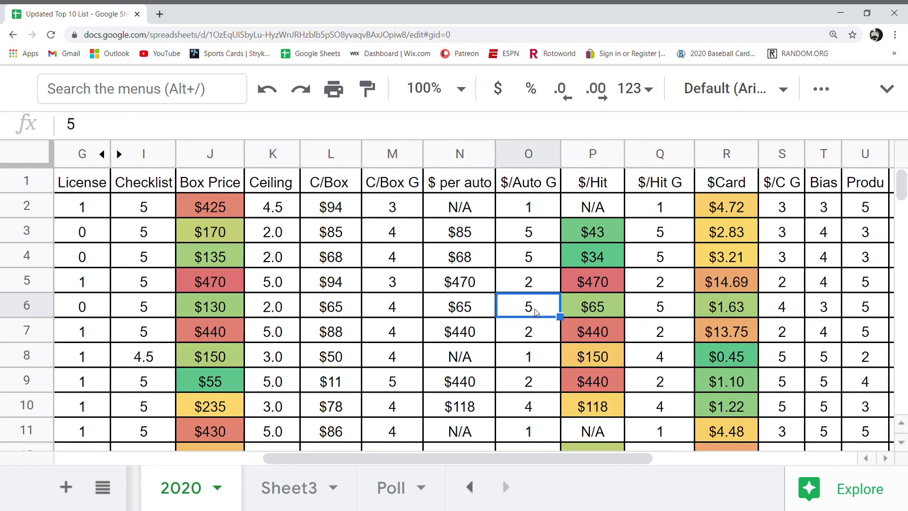
{"action": "left_click", "coordinate": [650, 312]}
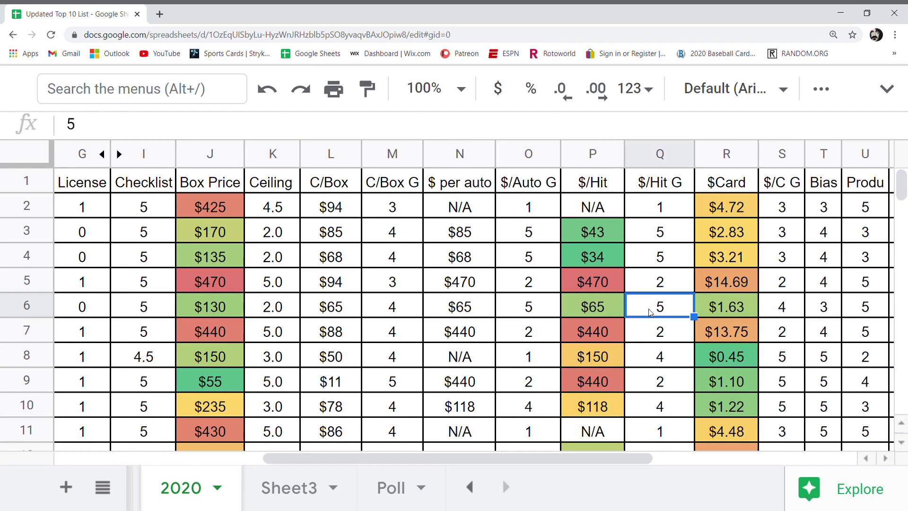
{"action": "left_click_drag", "start_coordinate": [569, 458], "coordinate": [657, 452]}
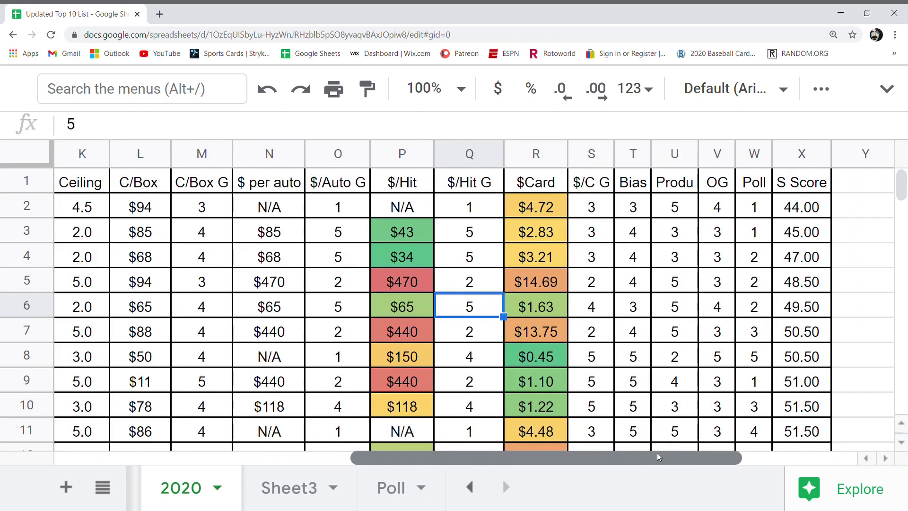
{"action": "left_click", "coordinate": [756, 311]}
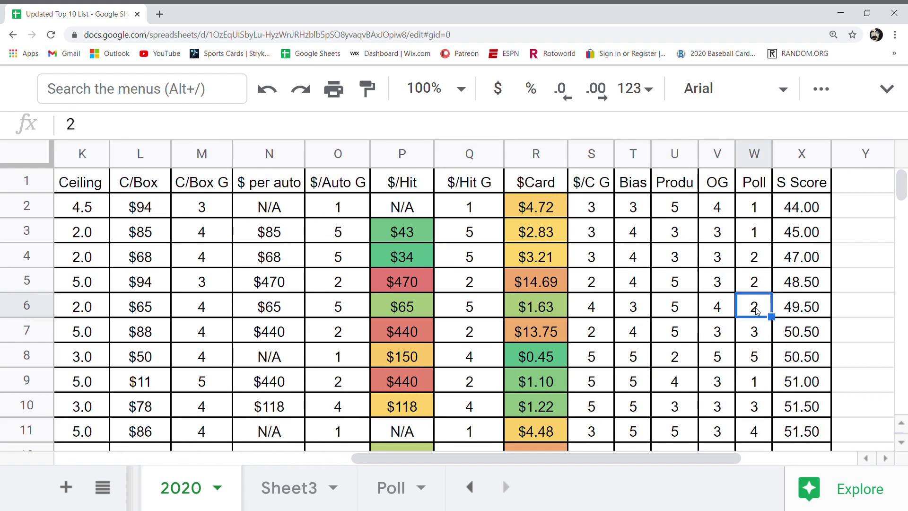
{"action": "left_click", "coordinate": [718, 313]}
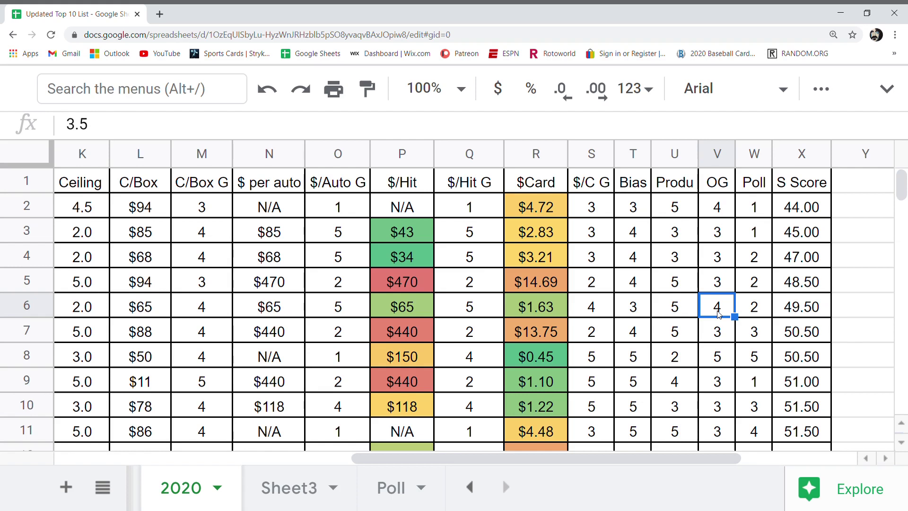
{"action": "left_click", "coordinate": [787, 312]}
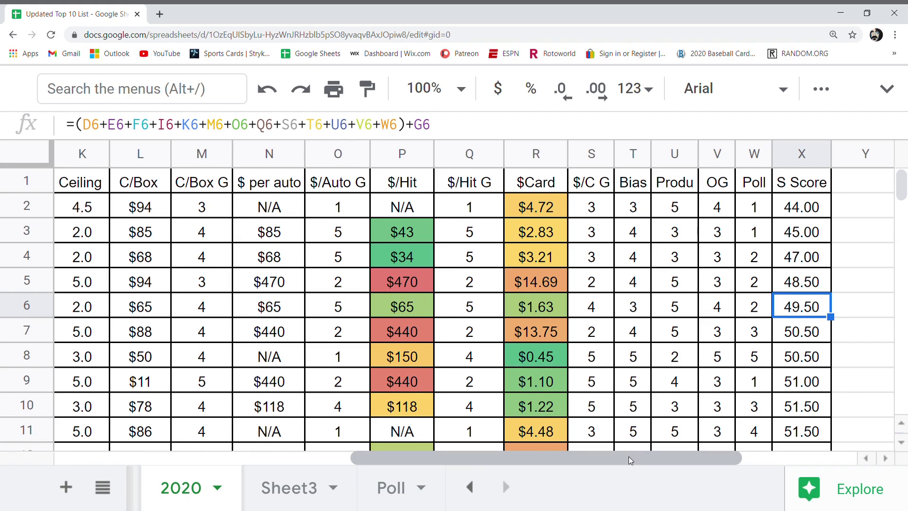
Examine the Topps Chrome Sapphire row from Stock, Eye Appeal, Collectibility, License and Checklist through Box Price and Ceiling
{"action": "left_click_drag", "start_coordinate": [629, 456], "coordinate": [280, 487]}
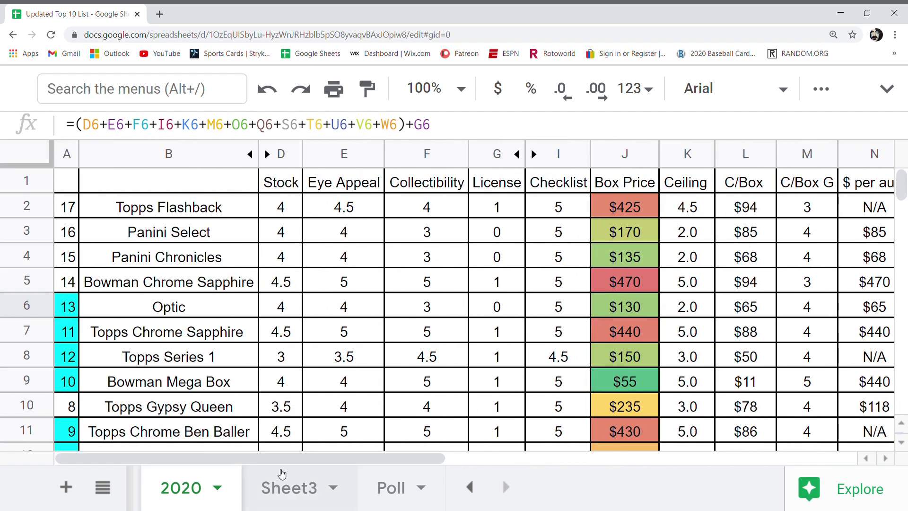
{"action": "left_click", "coordinate": [203, 330]}
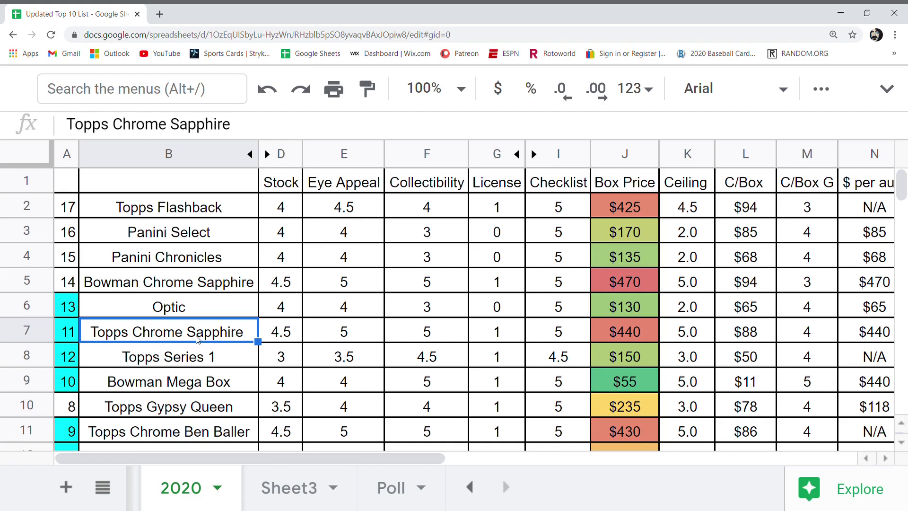
{"action": "left_click", "coordinate": [282, 338]}
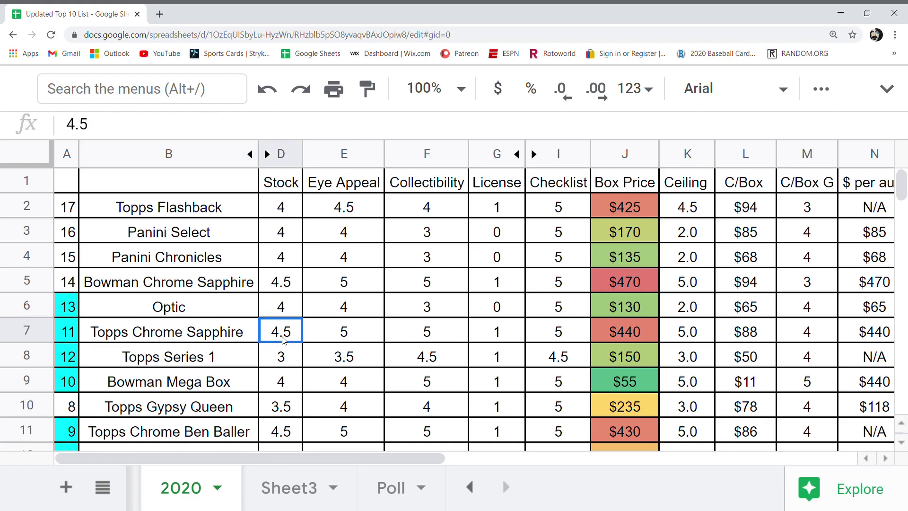
{"action": "left_click", "coordinate": [330, 337]}
{"action": "left_click", "coordinate": [425, 334]}
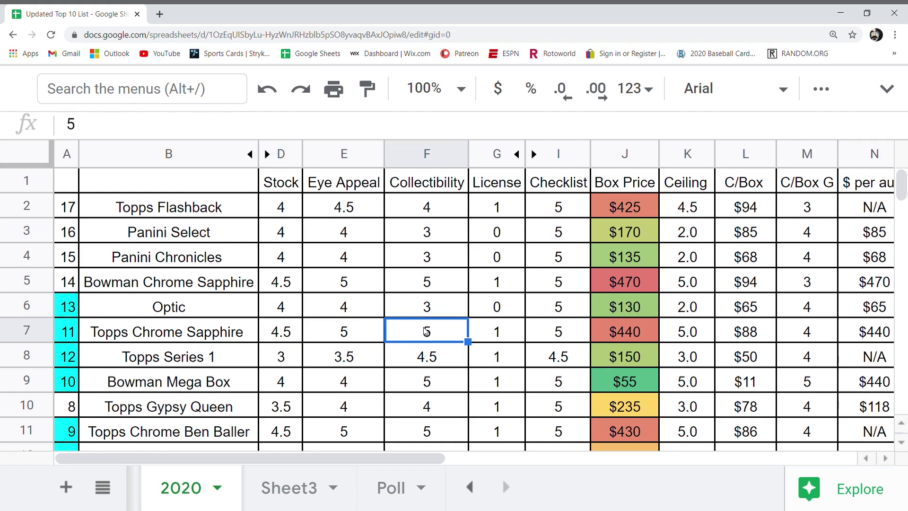
{"action": "left_click", "coordinate": [490, 333]}
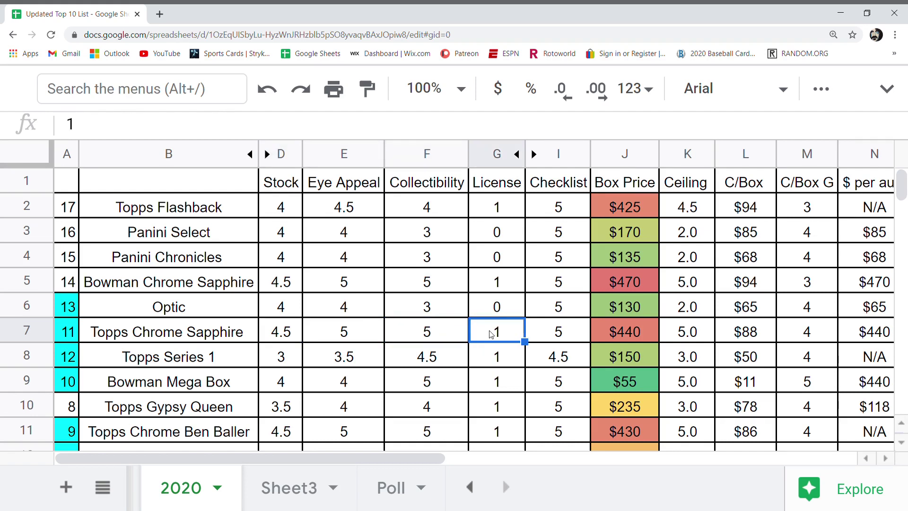
{"action": "left_click", "coordinate": [540, 333]}
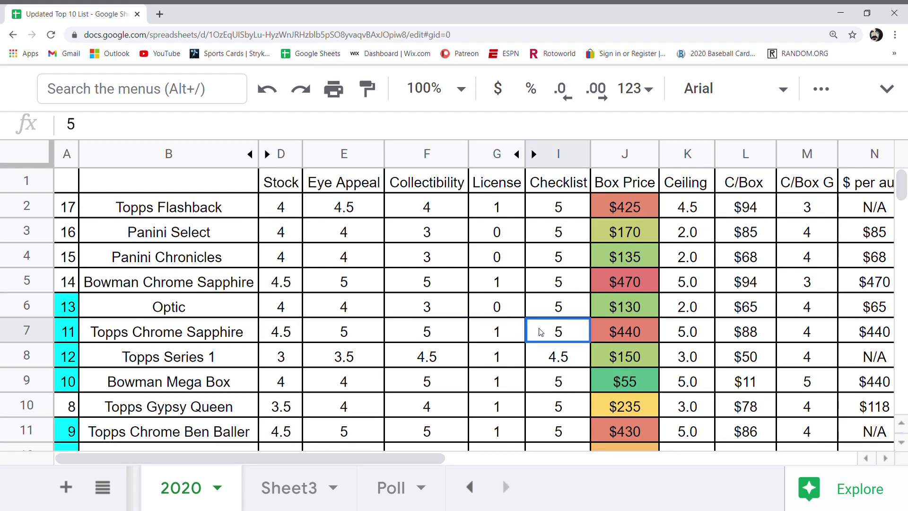
{"action": "left_click", "coordinate": [614, 332]}
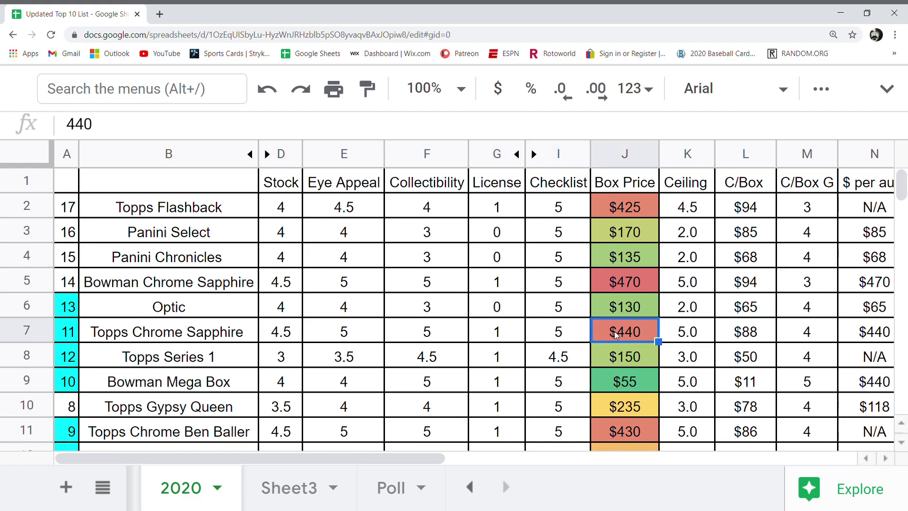
{"action": "left_click", "coordinate": [675, 333]}
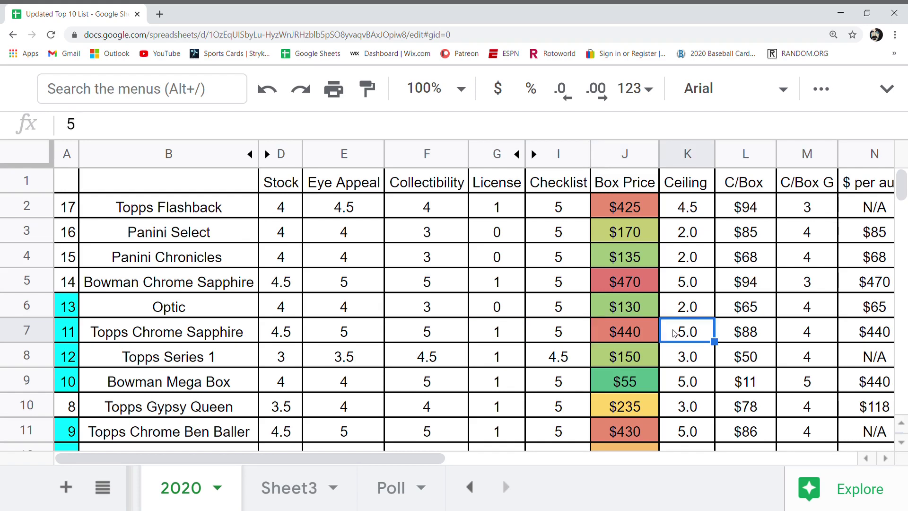
Review Topps Chrome Sapphire's C/Box cost and C/Box G rating, comparing the C/Box cost with Bowman Chrome Sapphire's
{"action": "left_click", "coordinate": [736, 333]}
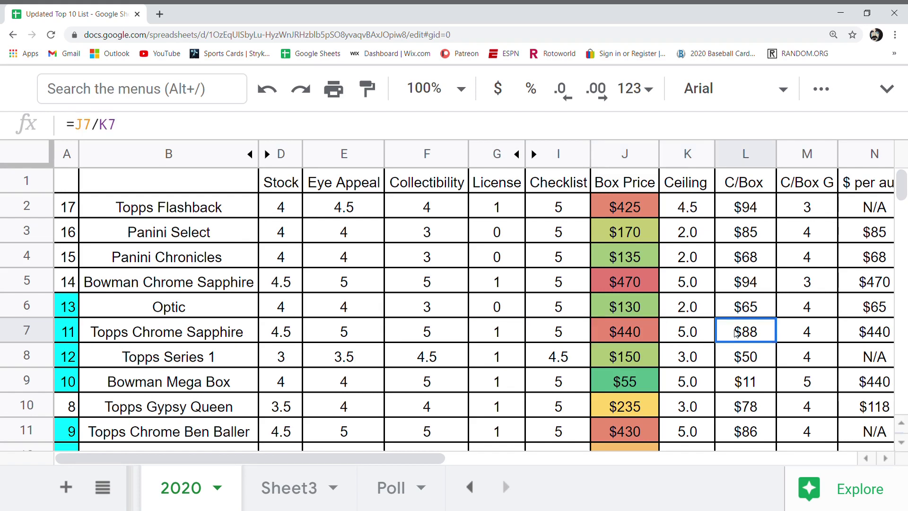
{"action": "left_click", "coordinate": [805, 331]}
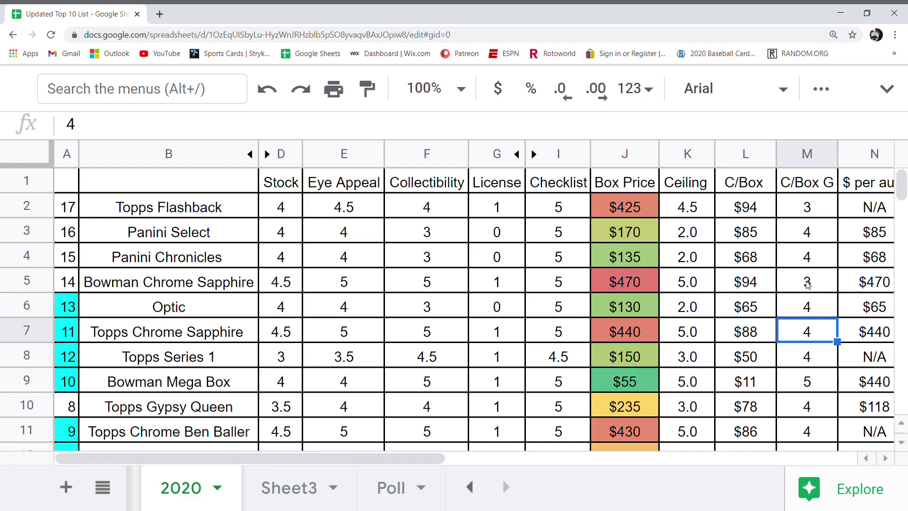
{"action": "left_click", "coordinate": [752, 287]}
{"action": "left_click", "coordinate": [750, 338]}
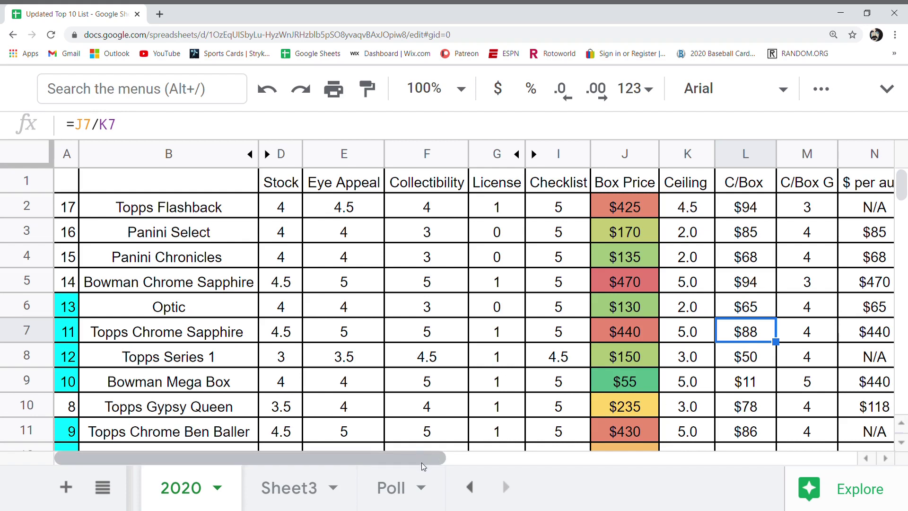
Examine Topps Chrome Sapphire's $/Auto G, $/Hit G, Produ and Poll ratings and inspect its S Score formula
{"action": "left_click_drag", "start_coordinate": [424, 465], "coordinate": [684, 470]}
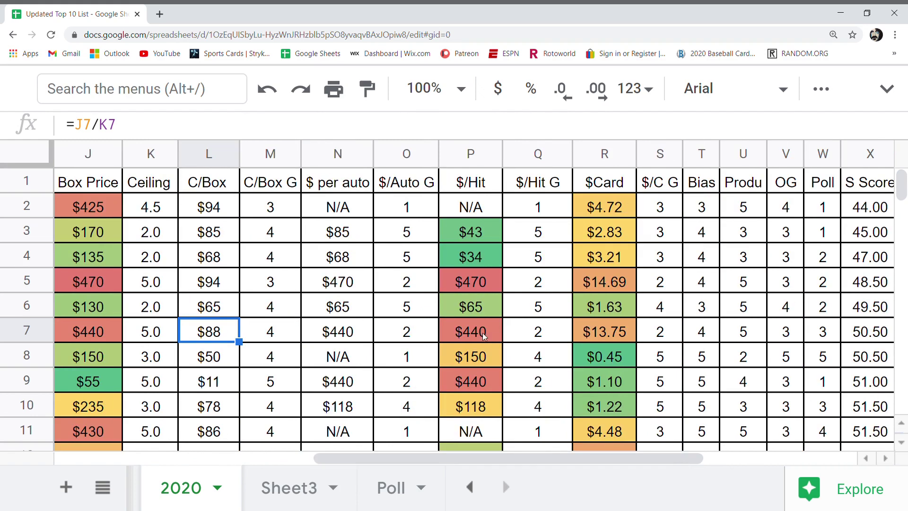
{"action": "left_click", "coordinate": [423, 334]}
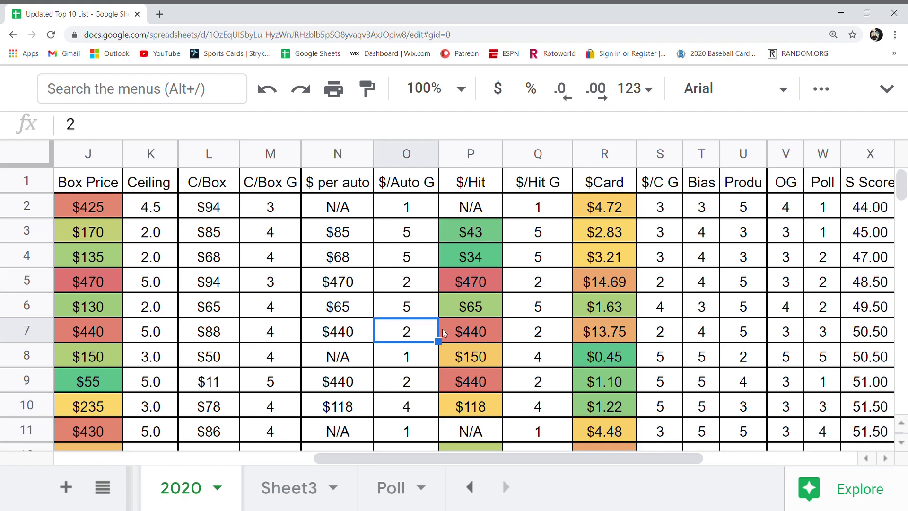
{"action": "left_click", "coordinate": [551, 339]}
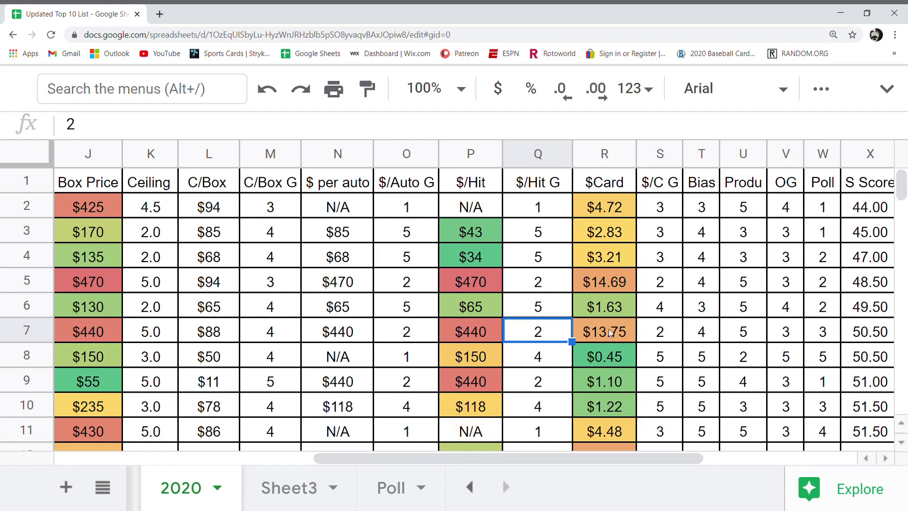
{"action": "left_click", "coordinate": [753, 337]}
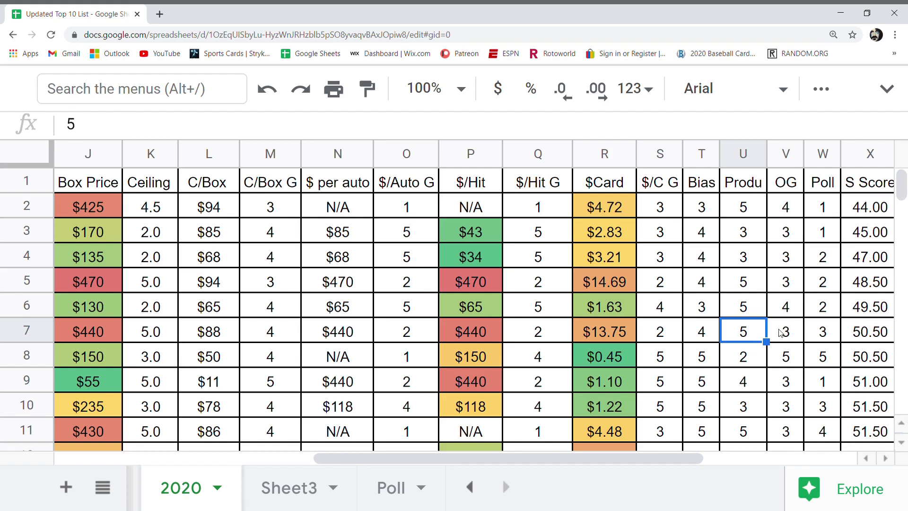
{"action": "left_click", "coordinate": [819, 331]}
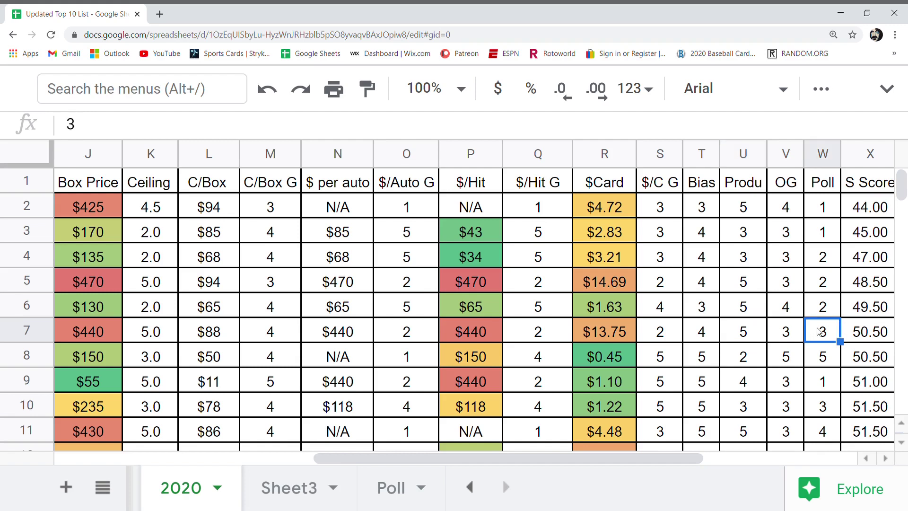
{"action": "left_click", "coordinate": [856, 334]}
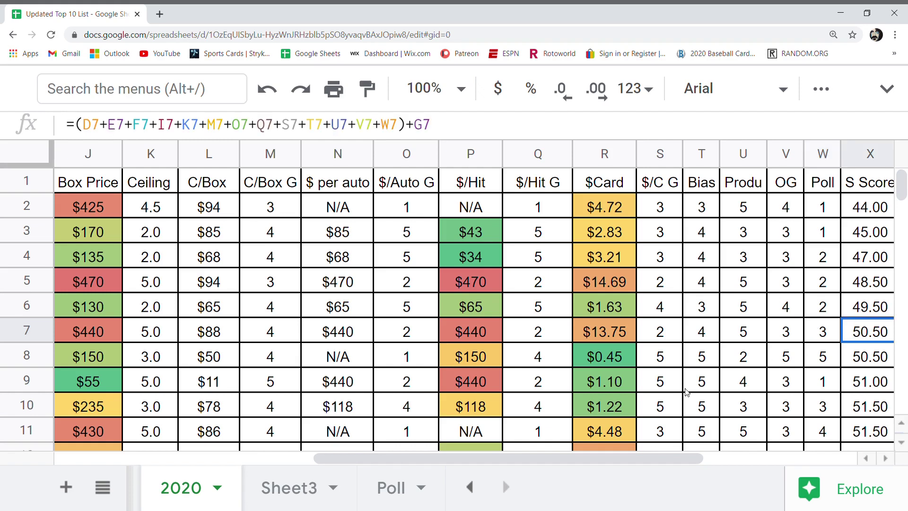
Examine the Topps Series 1 row's Stock, Eye Appeal, Collectibility, License and Checklist ratings
{"action": "left_click_drag", "start_coordinate": [628, 454], "coordinate": [299, 450]}
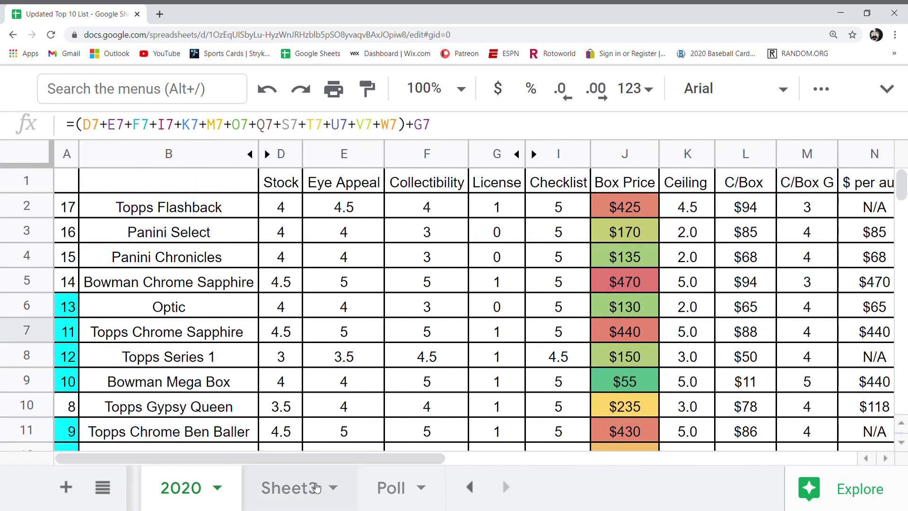
{"action": "left_click", "coordinate": [231, 364]}
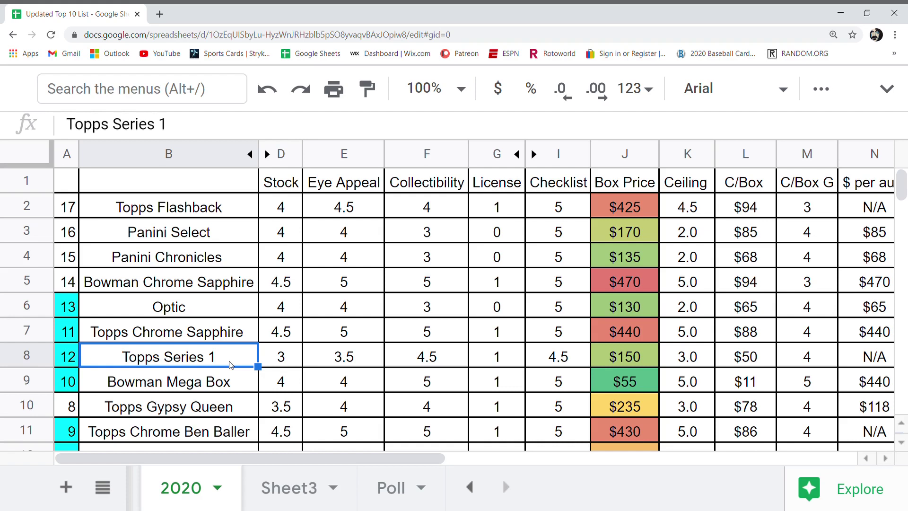
{"action": "left_click", "coordinate": [279, 360]}
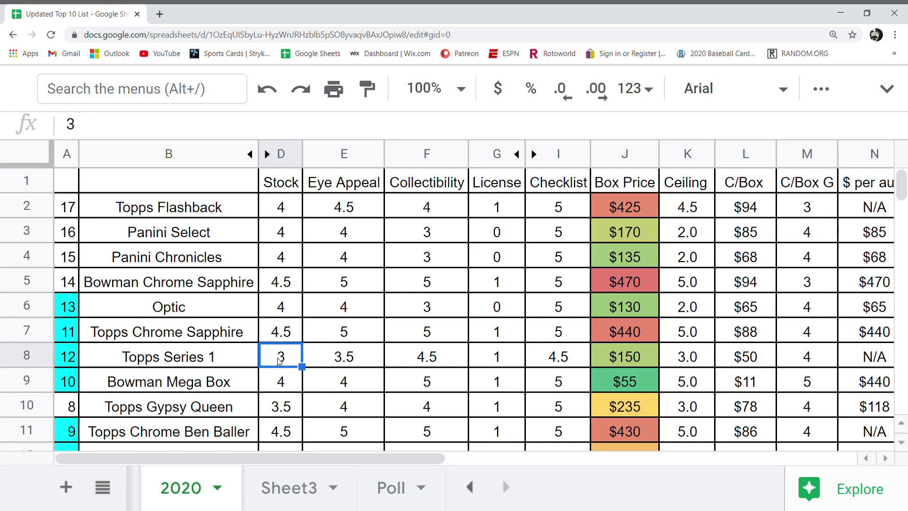
{"action": "left_click", "coordinate": [333, 361]}
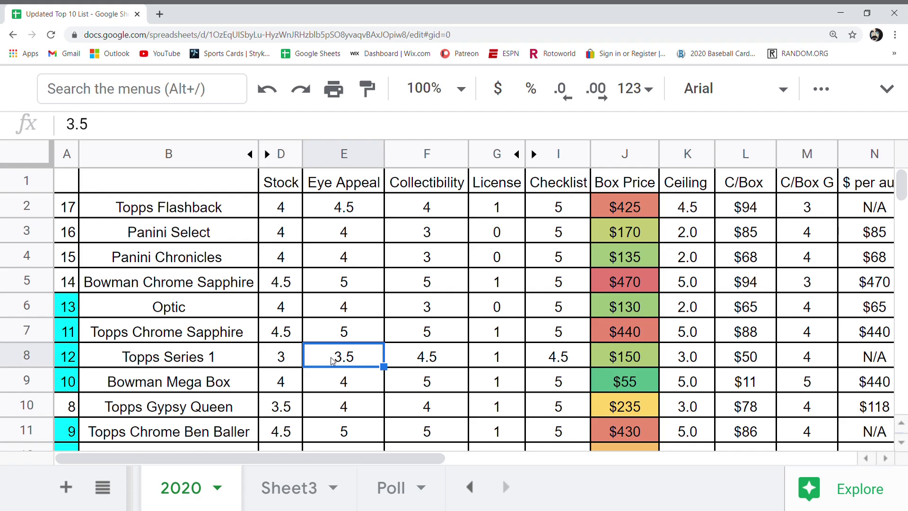
{"action": "left_click", "coordinate": [419, 355]}
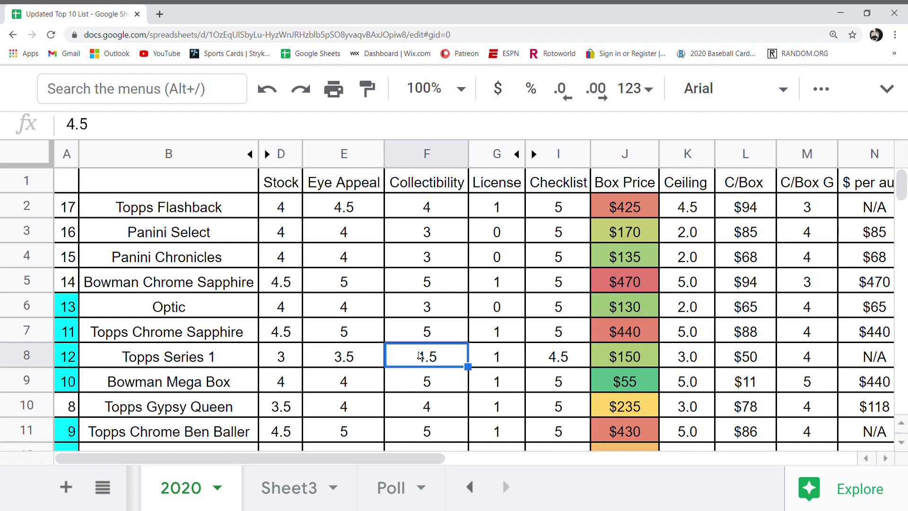
{"action": "left_click", "coordinate": [489, 363]}
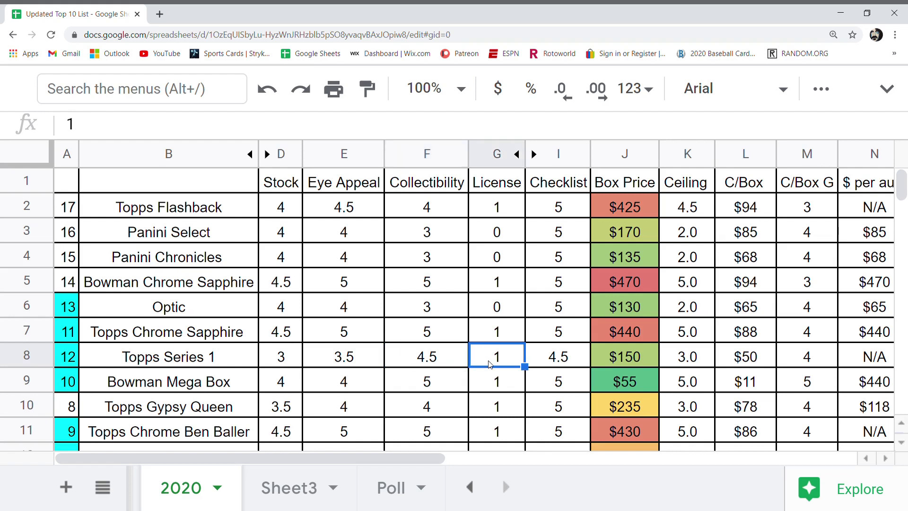
{"action": "left_click", "coordinate": [564, 363]}
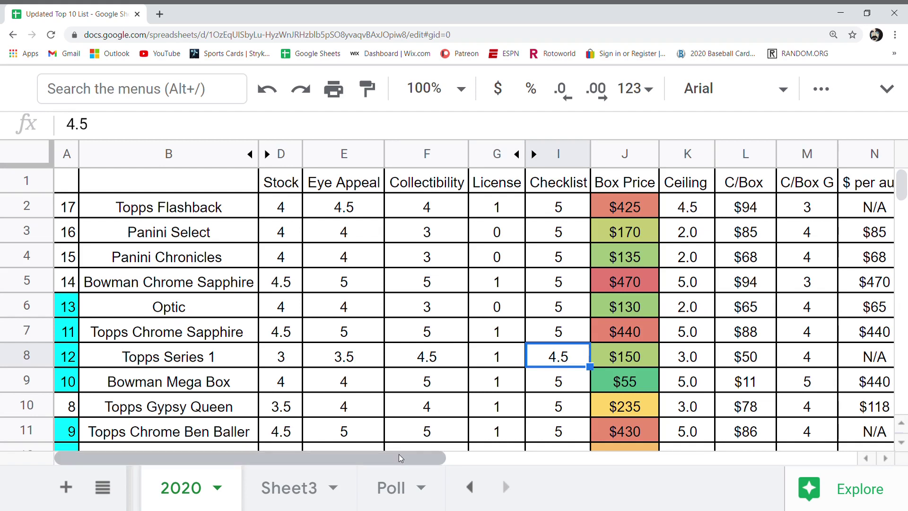
Review Topps Series 1's Box Price, Ceiling, C/Box formula and C/Box G rating
{"action": "left_click_drag", "start_coordinate": [398, 458], "coordinate": [598, 458]}
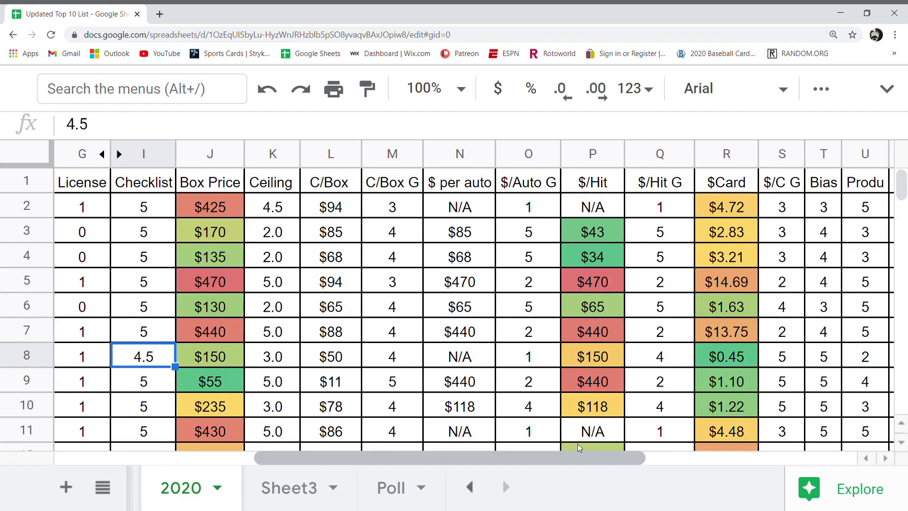
{"action": "left_click", "coordinate": [226, 353]}
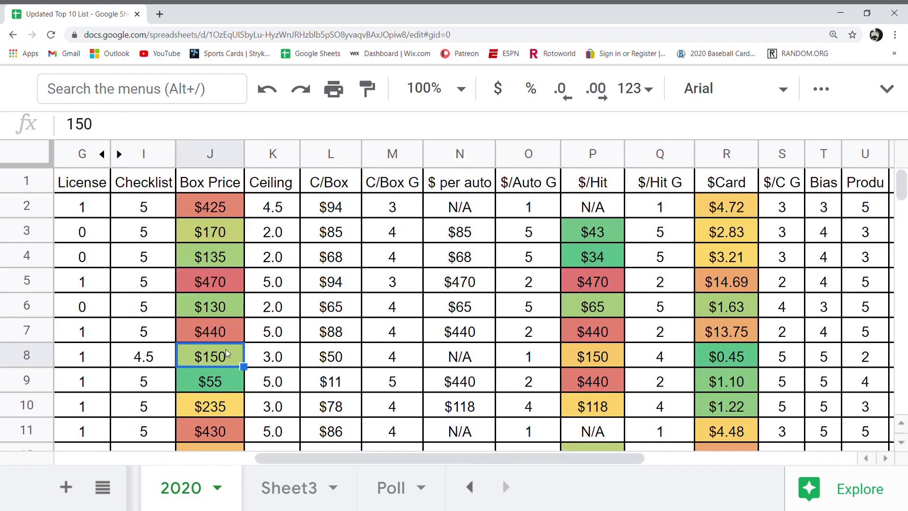
{"action": "left_click", "coordinate": [266, 357]}
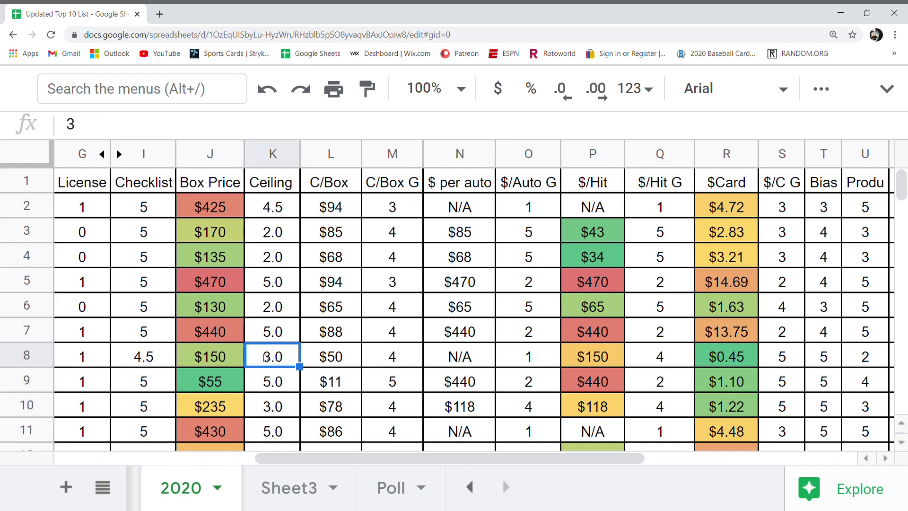
{"action": "left_click", "coordinate": [330, 358]}
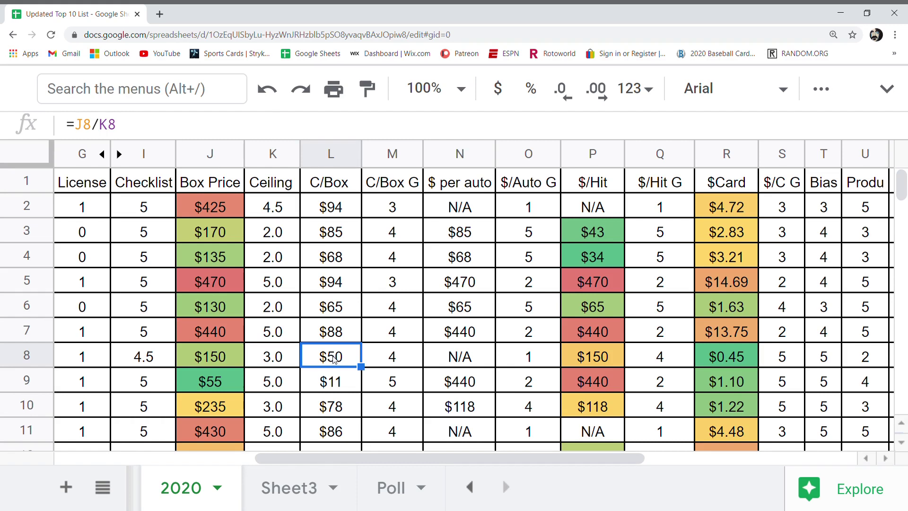
{"action": "left_click", "coordinate": [390, 358]}
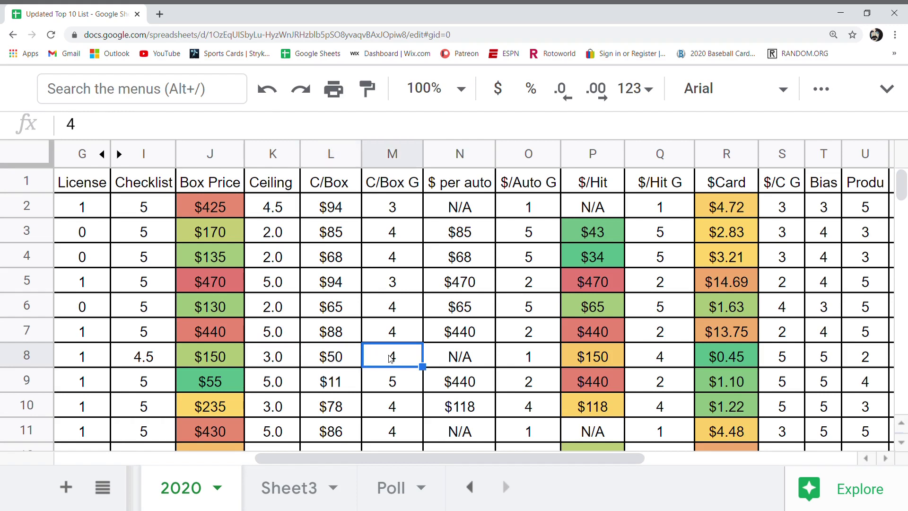
Compare Topps Series 1's $/Auto G and $/Hit G ratings and check its $Card cost and $/C G rating
{"action": "left_click", "coordinate": [526, 358]}
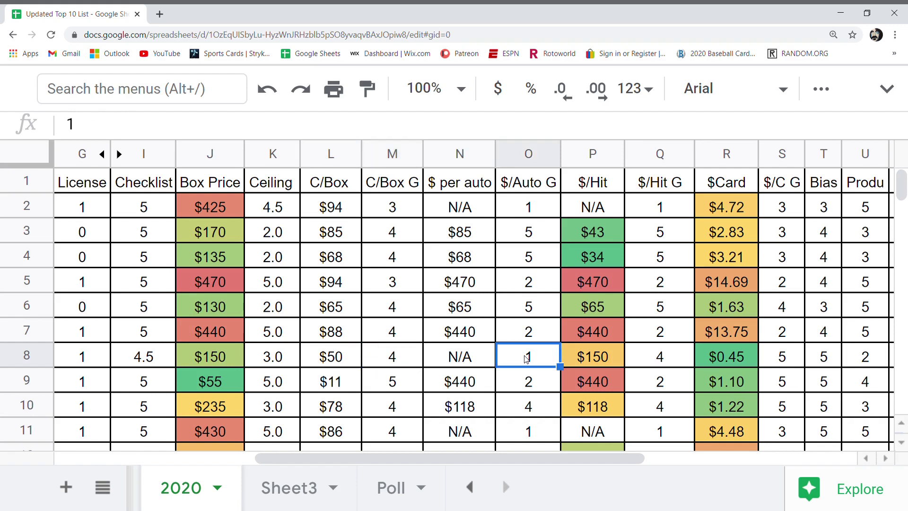
{"action": "left_click", "coordinate": [660, 363]}
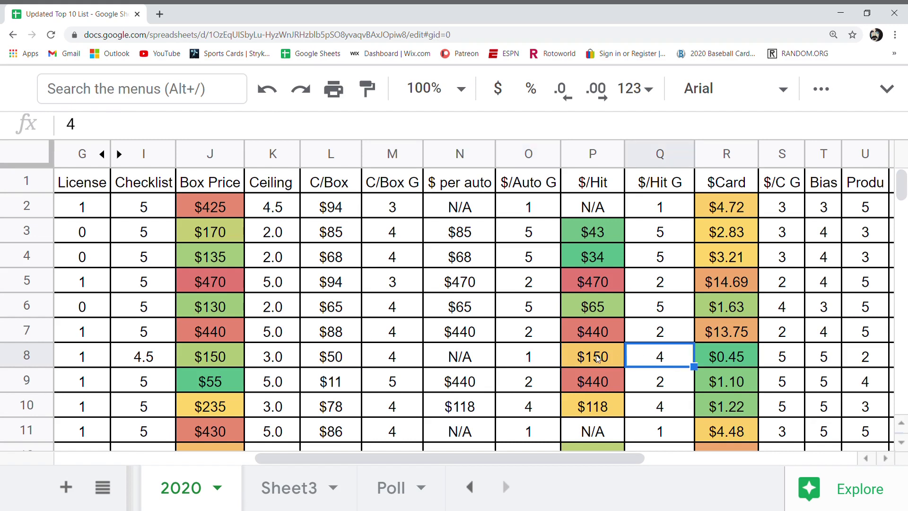
{"action": "left_click", "coordinate": [535, 357]}
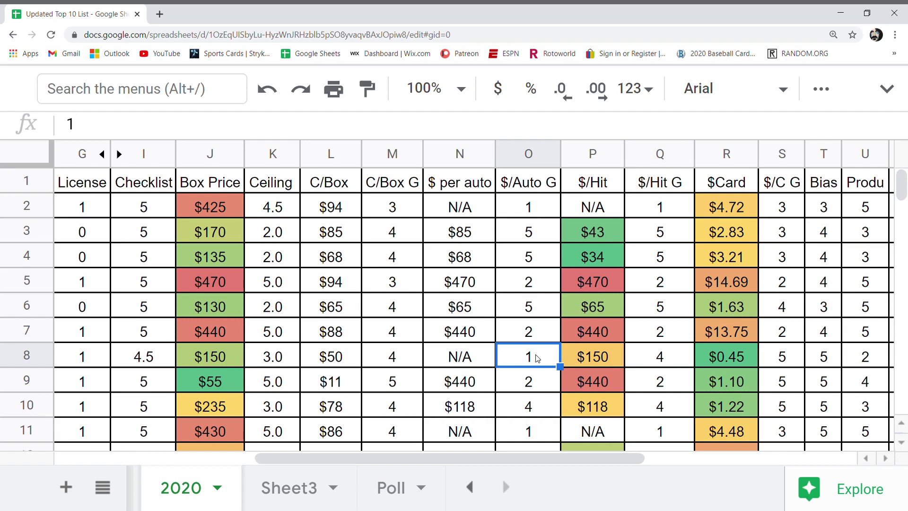
{"action": "left_click", "coordinate": [644, 358]}
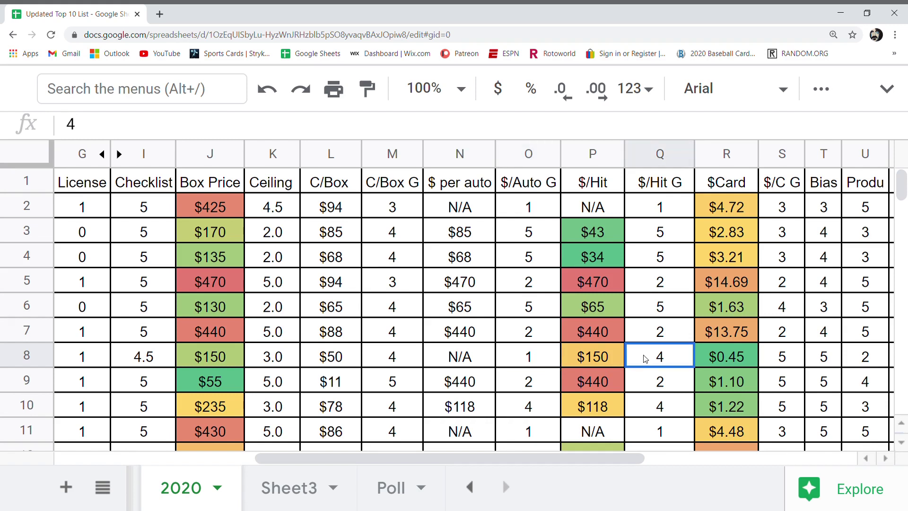
{"action": "left_click", "coordinate": [742, 358]}
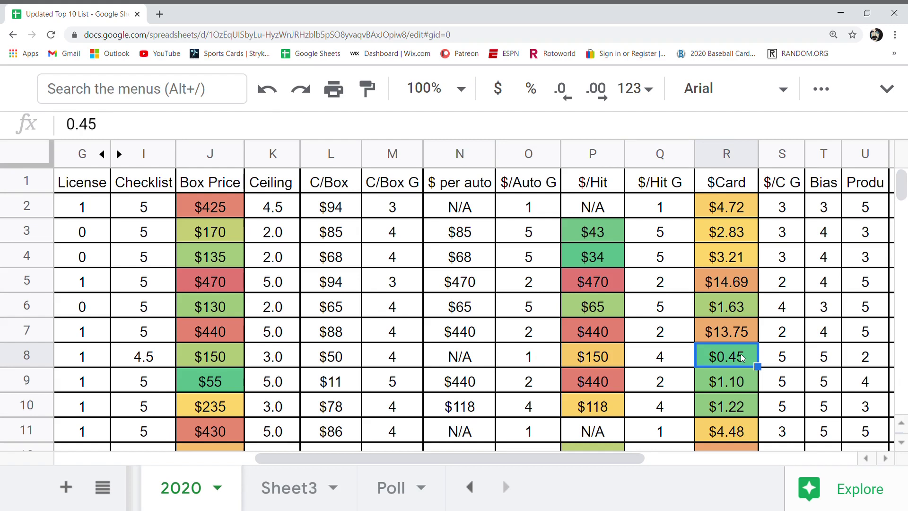
{"action": "left_click", "coordinate": [783, 359]}
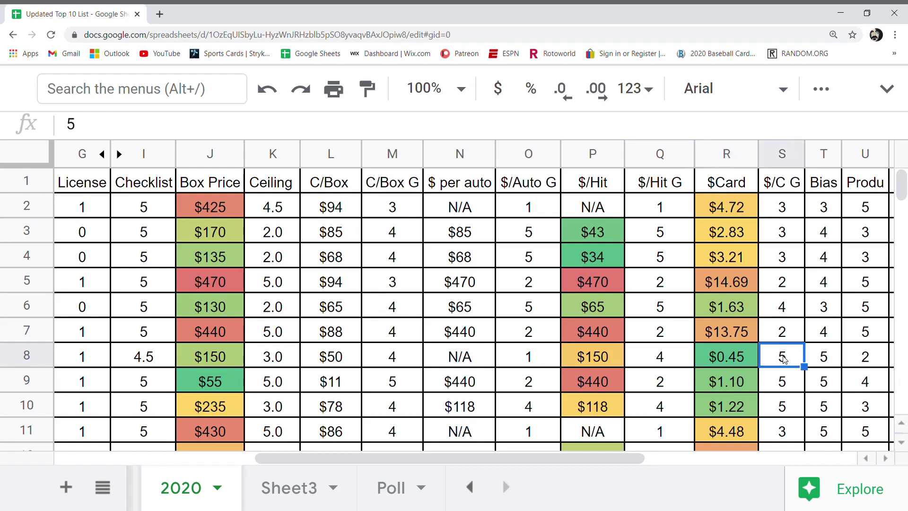
Review Topps Series 1's Bias, Produ and Poll ratings and inspect its S Score formula
{"action": "left_click", "coordinate": [825, 364]}
{"action": "left_click_drag", "start_coordinate": [642, 457], "coordinate": [719, 457]}
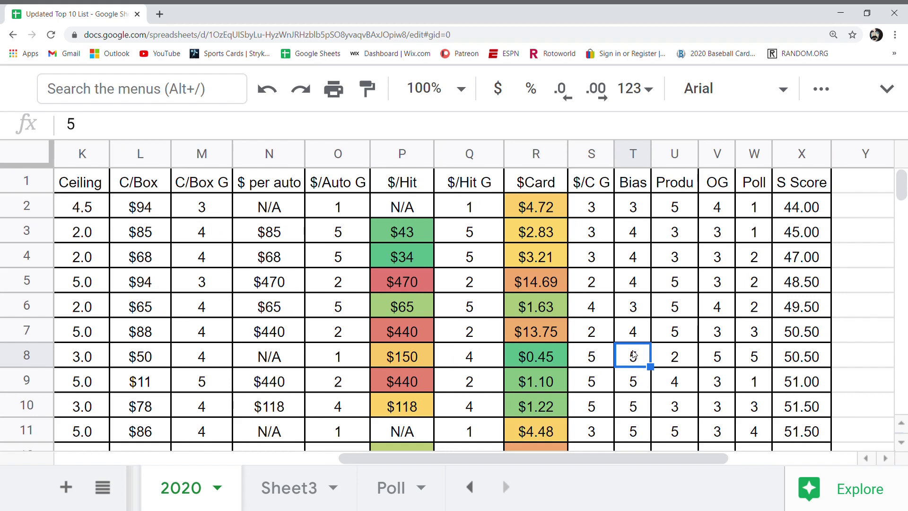
{"action": "left_click", "coordinate": [673, 355]}
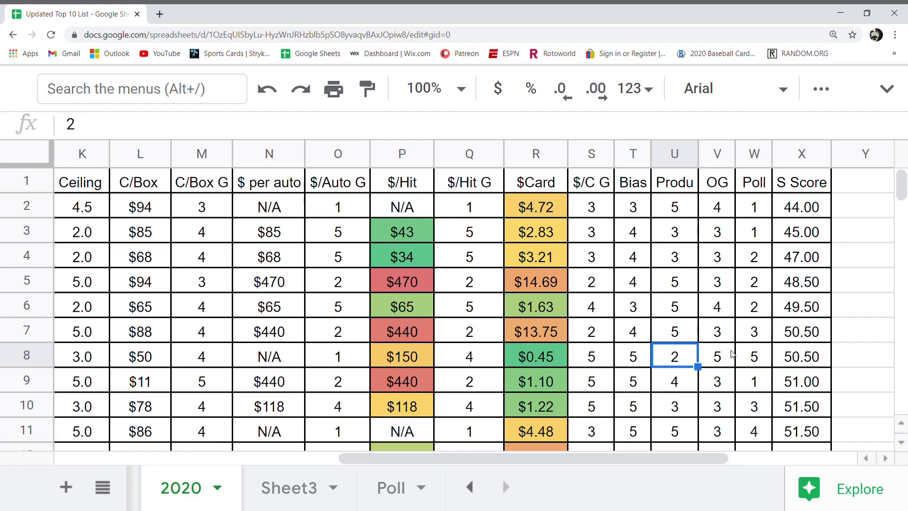
{"action": "left_click", "coordinate": [749, 358]}
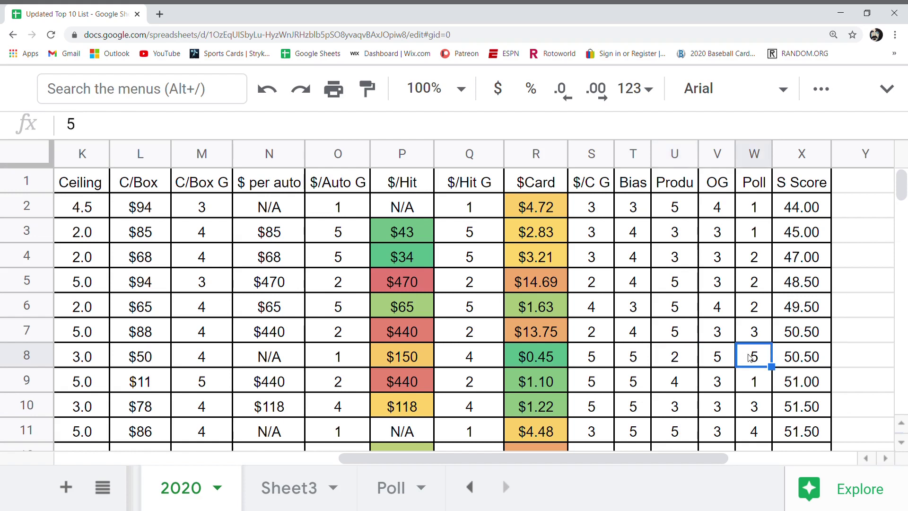
{"action": "left_click", "coordinate": [806, 360]}
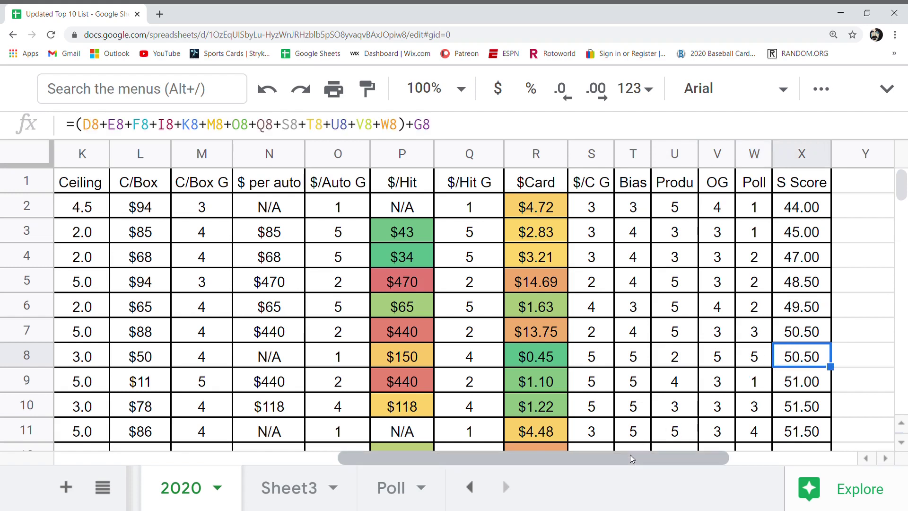
Examine the Bowman Mega Box row's Stock, Eye Appeal, Collectibility, License and Checklist ratings
{"action": "left_click_drag", "start_coordinate": [630, 454], "coordinate": [326, 482]}
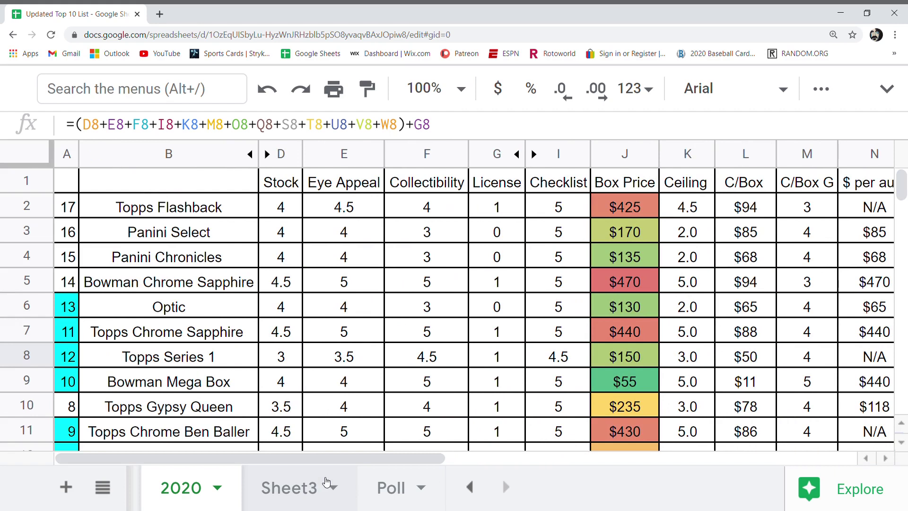
{"action": "left_click", "coordinate": [199, 382]}
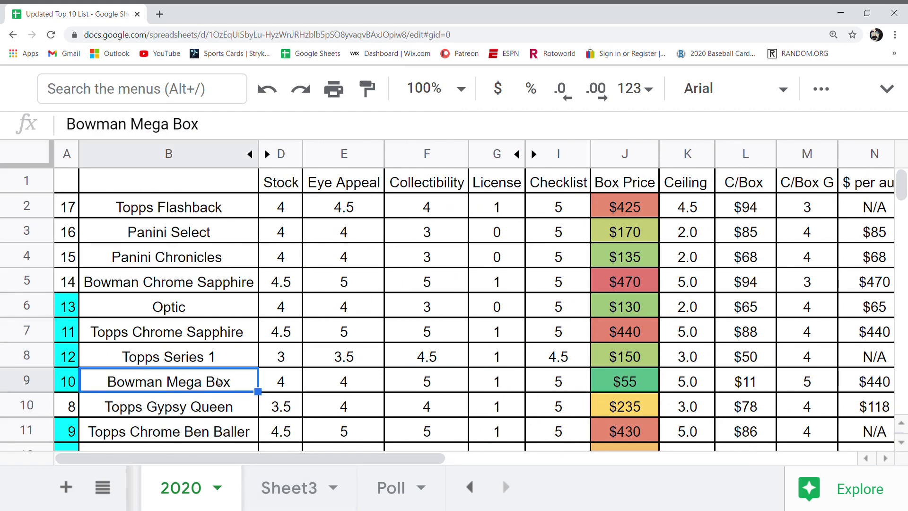
{"action": "left_click", "coordinate": [272, 376]}
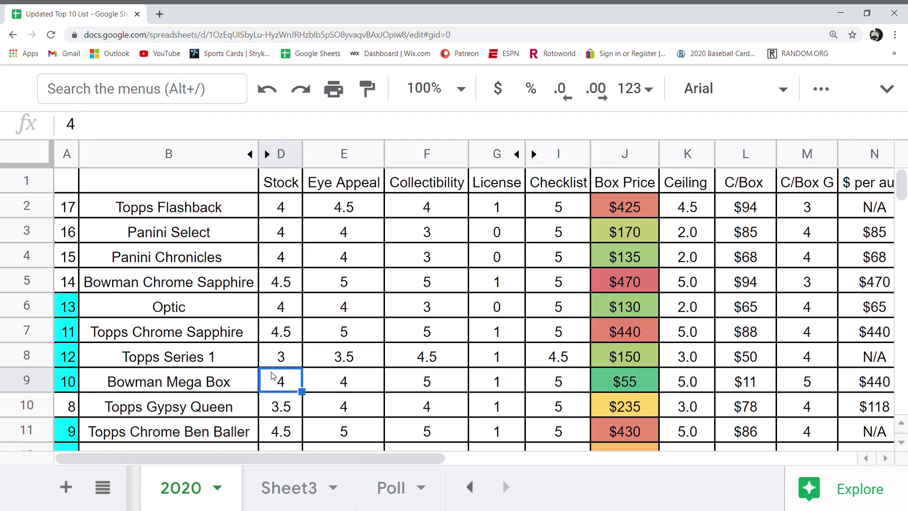
{"action": "left_click", "coordinate": [336, 383]}
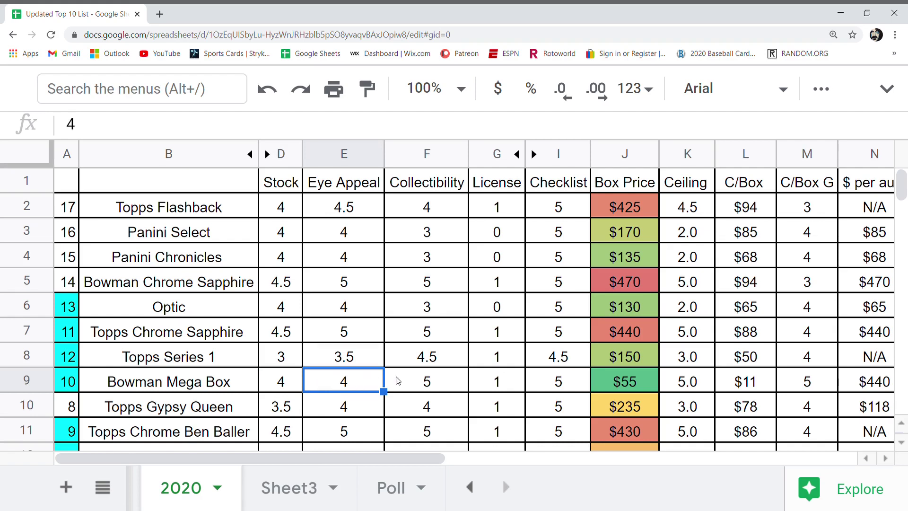
{"action": "left_click", "coordinate": [419, 383]}
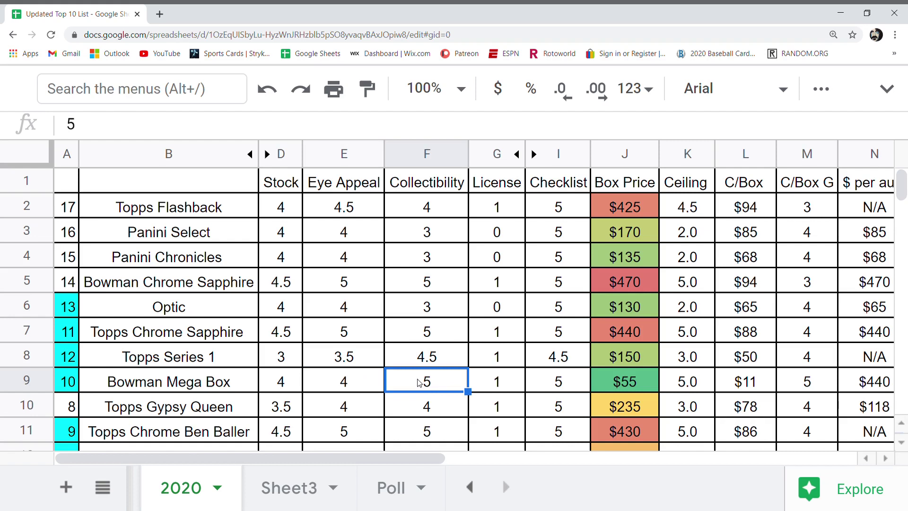
{"action": "left_click", "coordinate": [502, 391]}
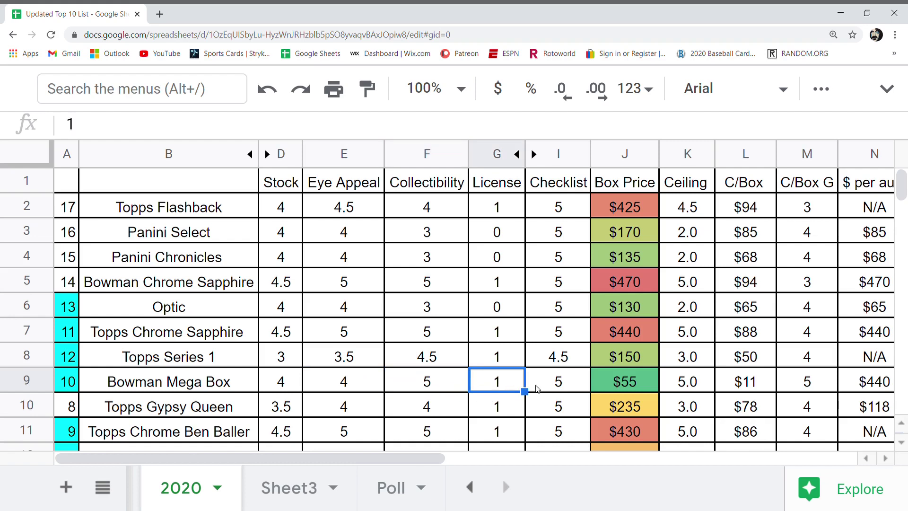
{"action": "left_click", "coordinate": [554, 388]}
Review Bowman Mega Box's Box Price and Ceiling and inspect its C/Box formula
{"action": "left_click", "coordinate": [624, 383]}
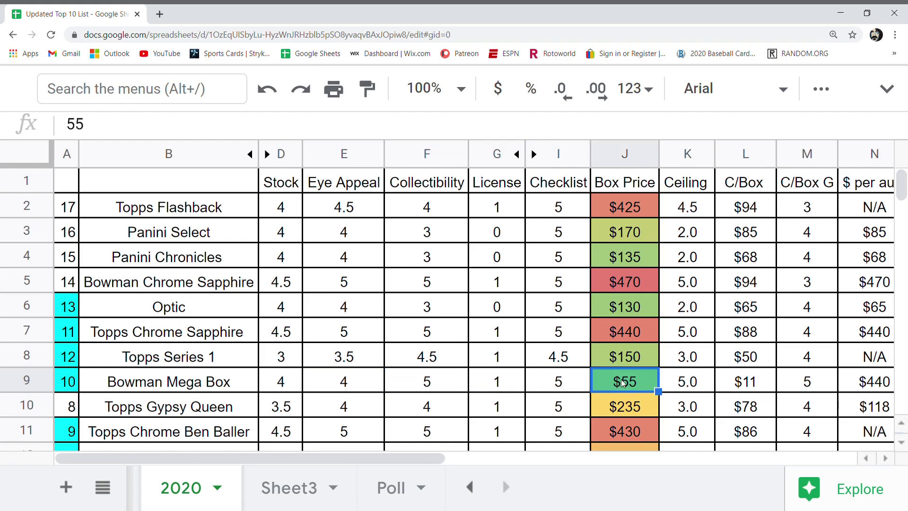
{"action": "left_click", "coordinate": [675, 384]}
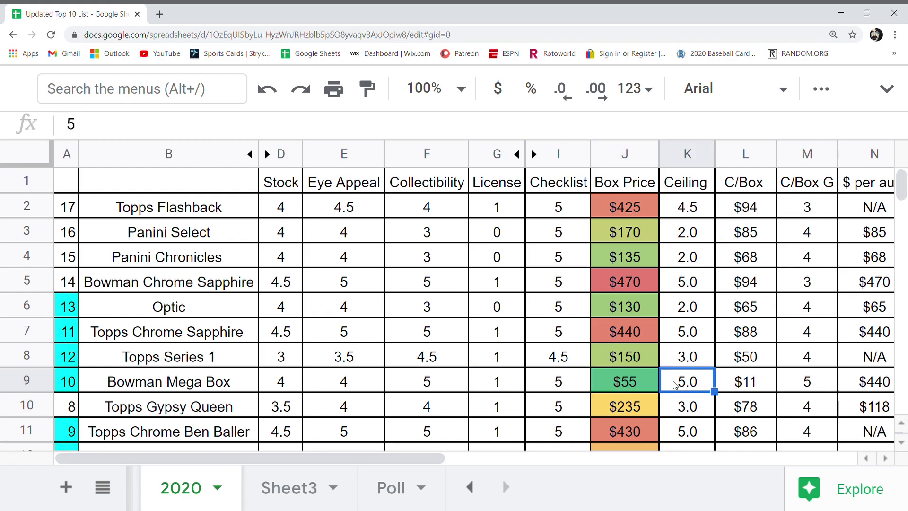
{"action": "left_click", "coordinate": [749, 384]}
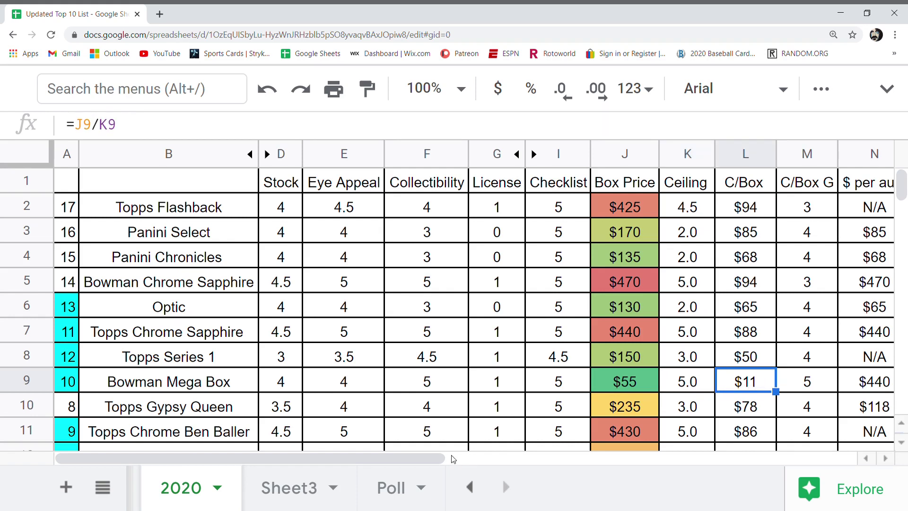
Check Bowman Mega Box's C/Box G, $/Auto G and $/Hit G ratings
{"action": "left_click_drag", "start_coordinate": [440, 459], "coordinate": [669, 457]}
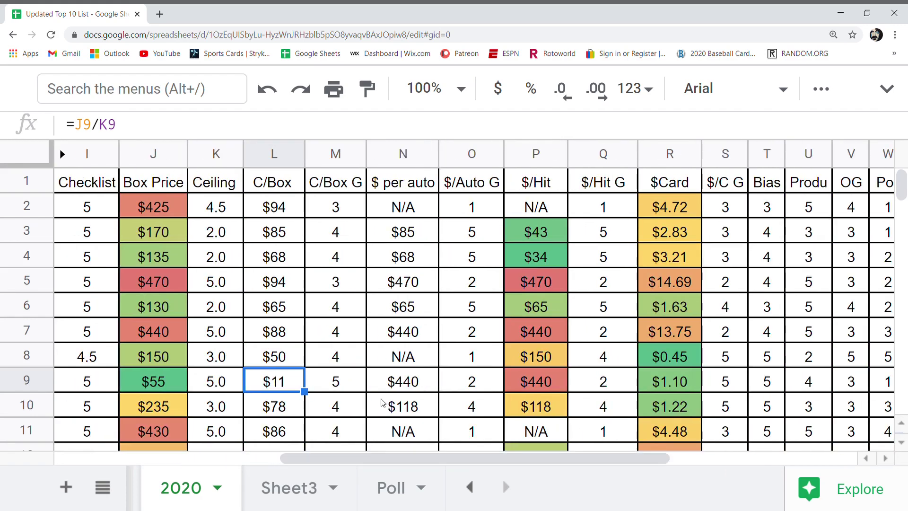
{"action": "left_click", "coordinate": [338, 384]}
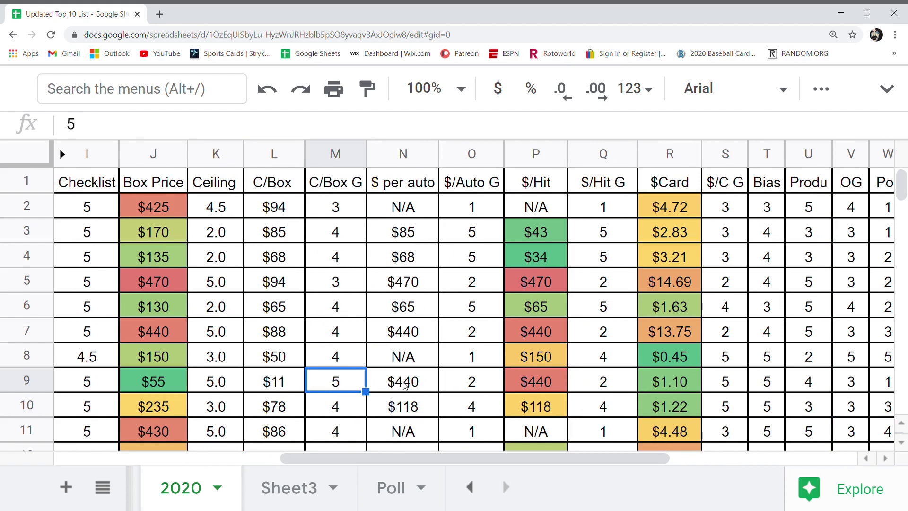
{"action": "left_click", "coordinate": [471, 383]}
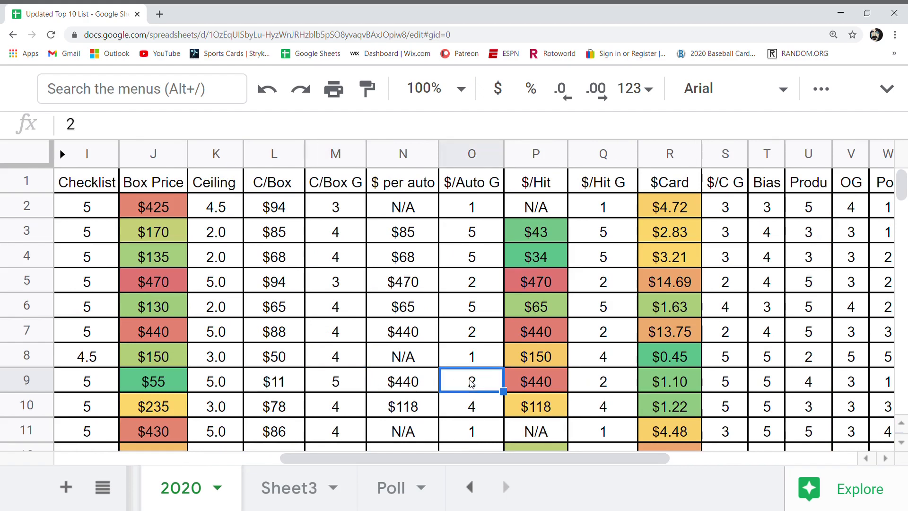
{"action": "left_click", "coordinate": [597, 386]}
Review Bowman Mega Box's $/C G, Bias and Poll ratings and inspect its S Score formula
{"action": "left_click_drag", "start_coordinate": [545, 457], "coordinate": [646, 465]}
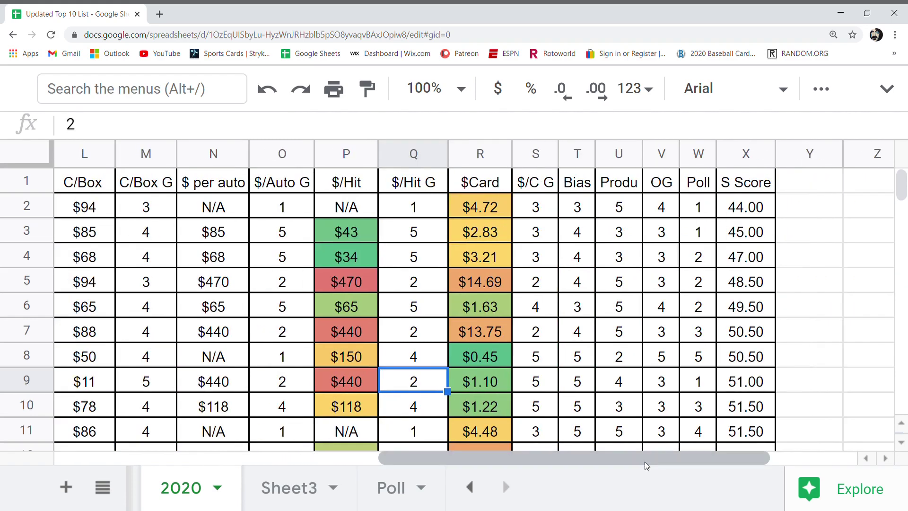
{"action": "left_click", "coordinate": [534, 385]}
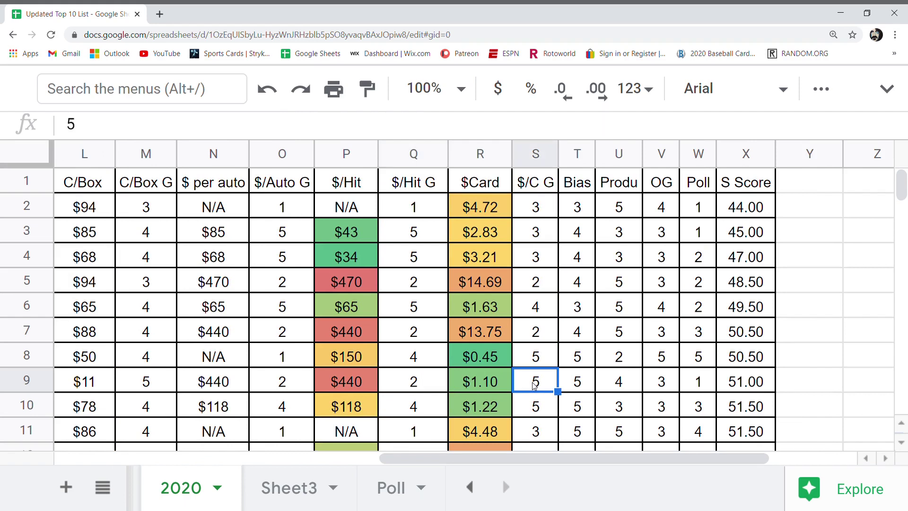
{"action": "left_click", "coordinate": [579, 386]}
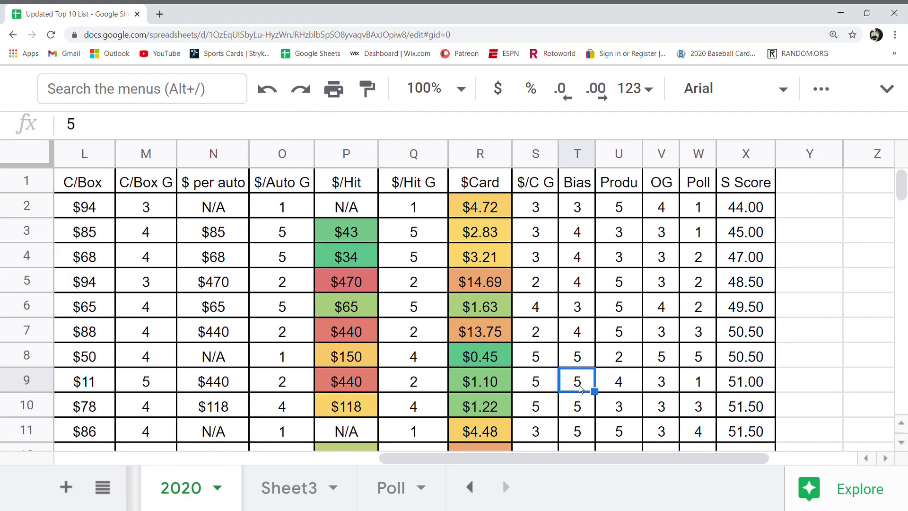
{"action": "left_click", "coordinate": [701, 390]}
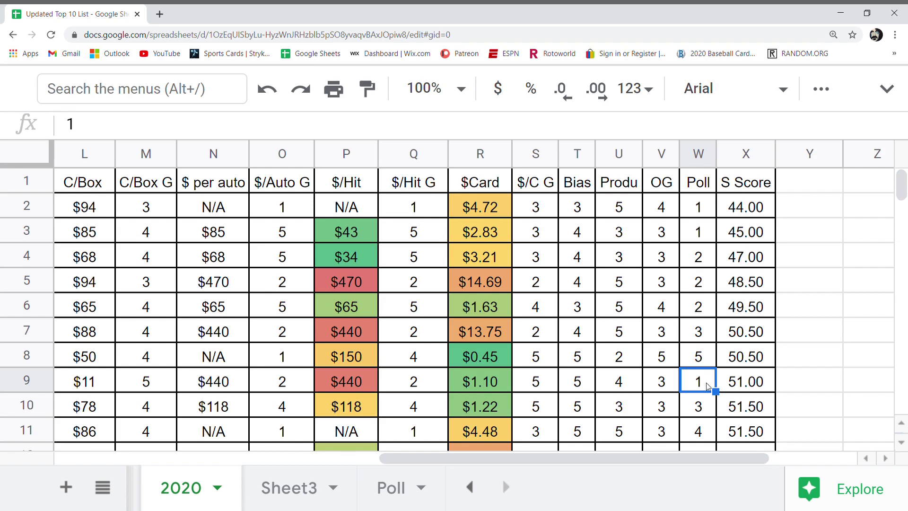
{"action": "left_click", "coordinate": [741, 388]}
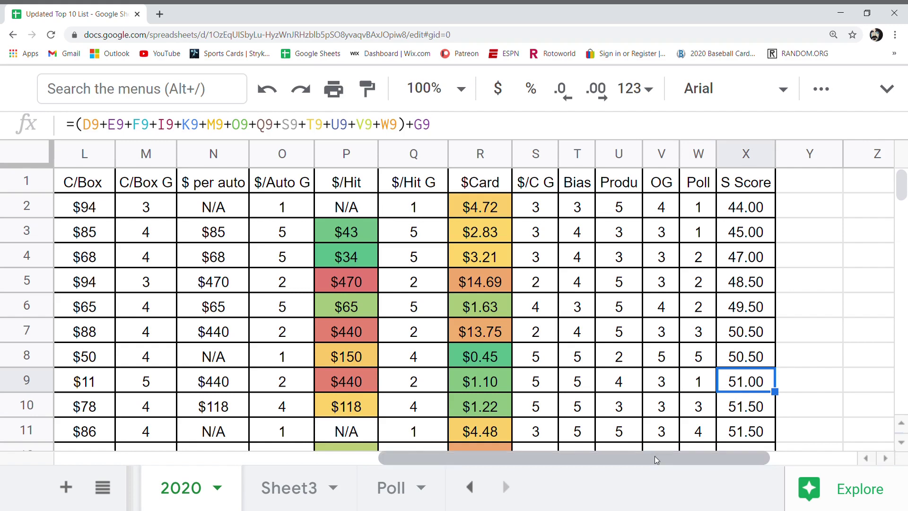
Examine the Topps Gypsy Queen row's Stock, Eye Appeal, Collectibility and Checklist ratings
{"action": "left_click_drag", "start_coordinate": [653, 456], "coordinate": [317, 456]}
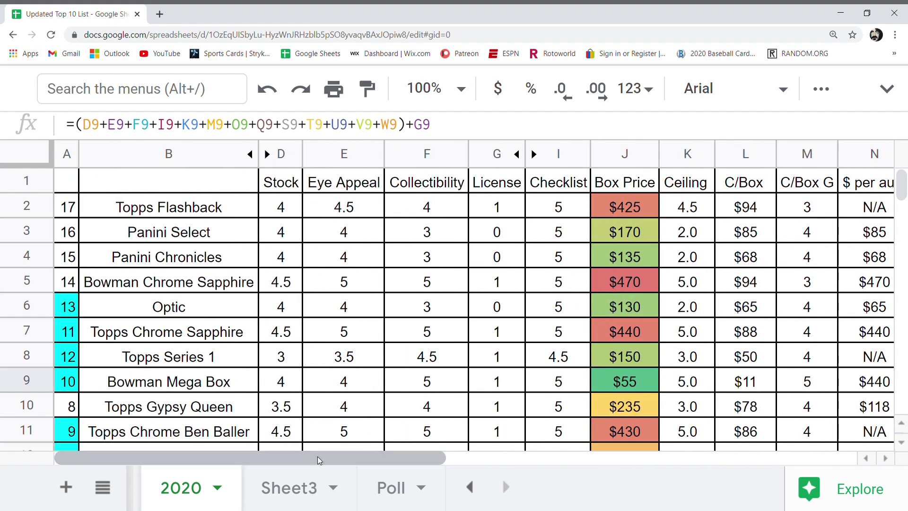
{"action": "left_click", "coordinate": [226, 408]}
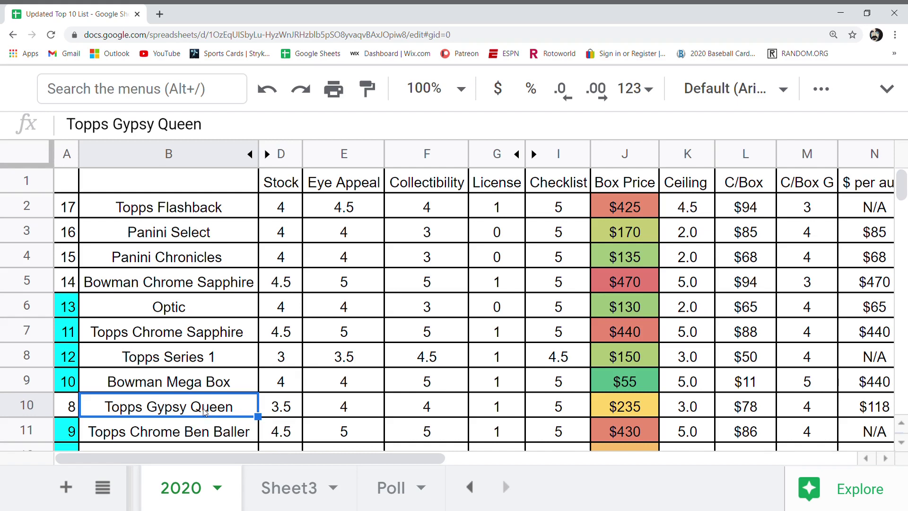
{"action": "left_click", "coordinate": [278, 409]}
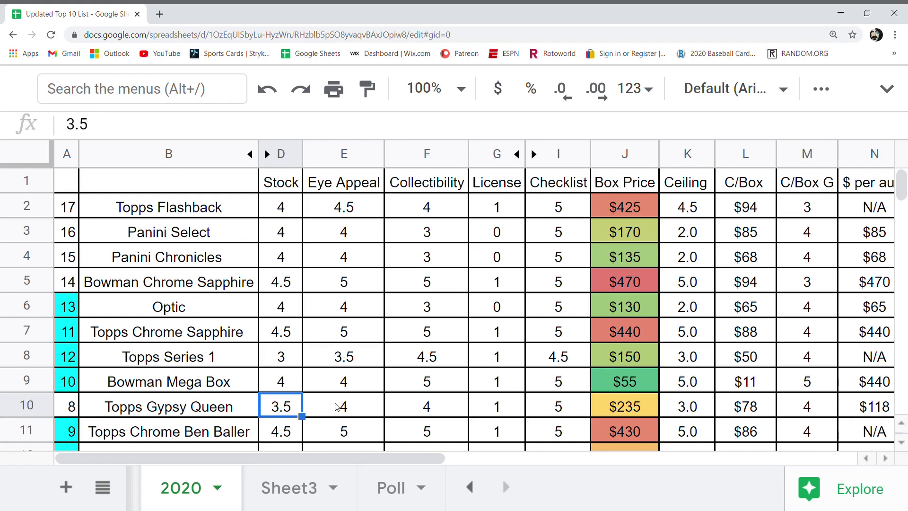
{"action": "left_click", "coordinate": [350, 407]}
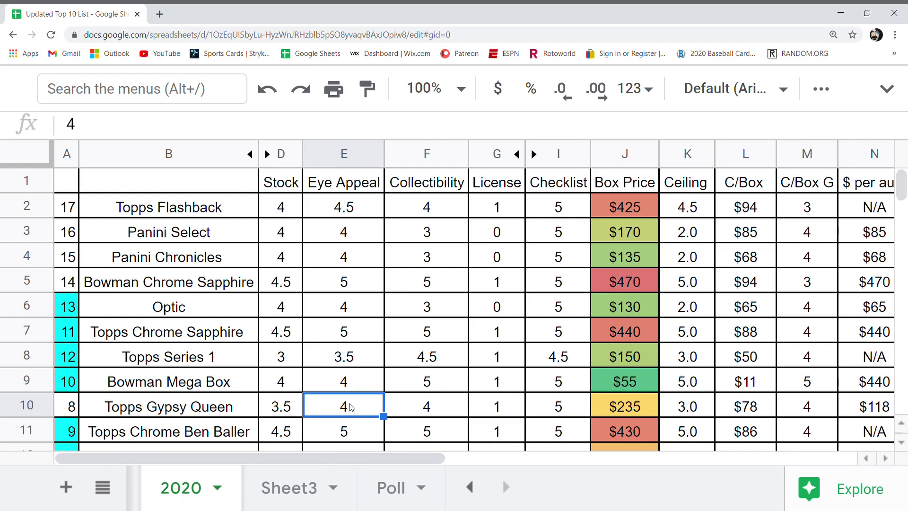
{"action": "left_click", "coordinate": [418, 413]}
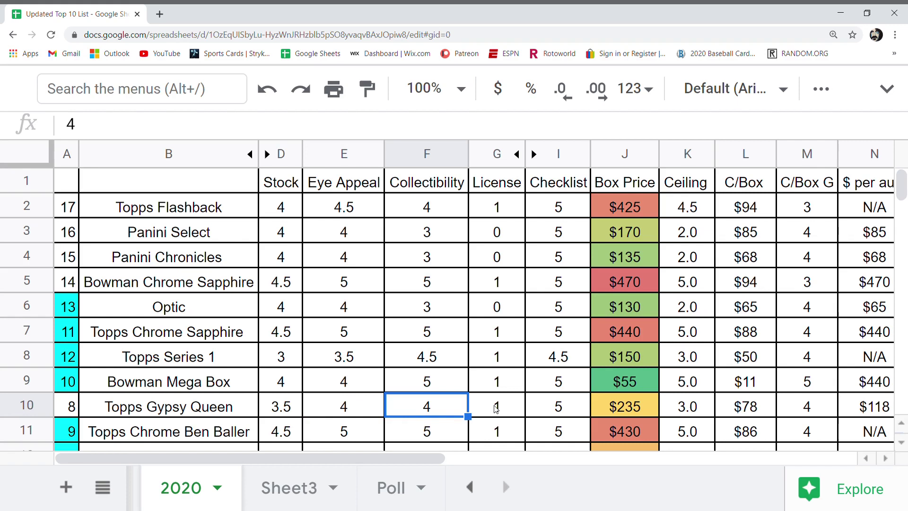
{"action": "left_click", "coordinate": [543, 406]}
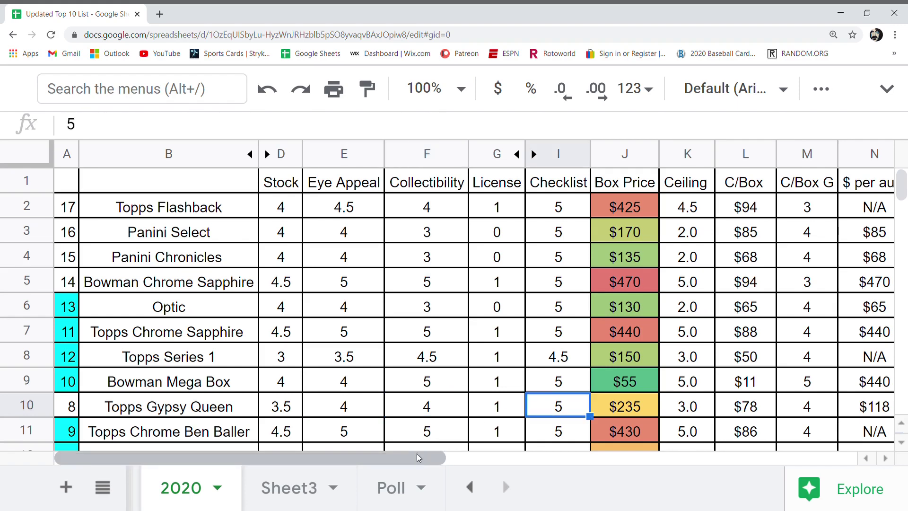
Review Topps Gypsy Queen's Box Price and Ceiling and its $/Auto G and $/Hit G ratings
{"action": "left_click", "coordinate": [623, 406]}
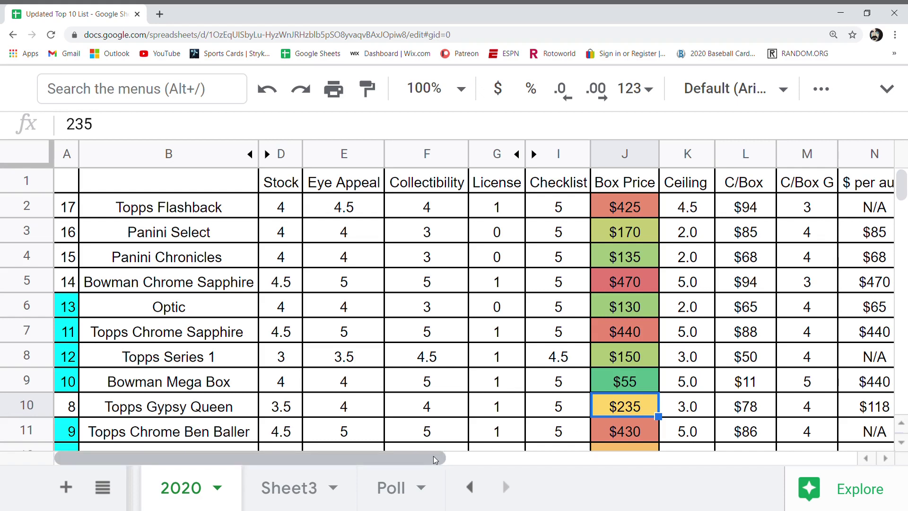
{"action": "left_click", "coordinate": [684, 408]}
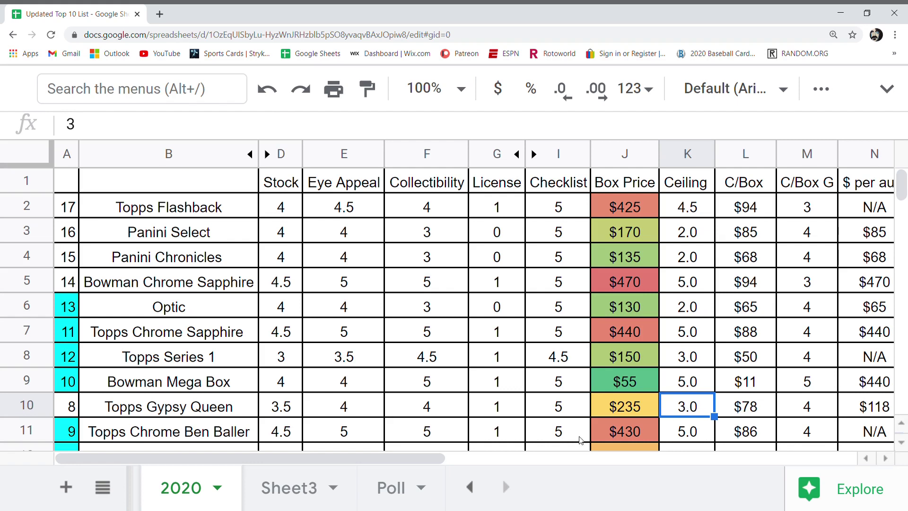
{"action": "left_click_drag", "start_coordinate": [407, 458], "coordinate": [672, 473]}
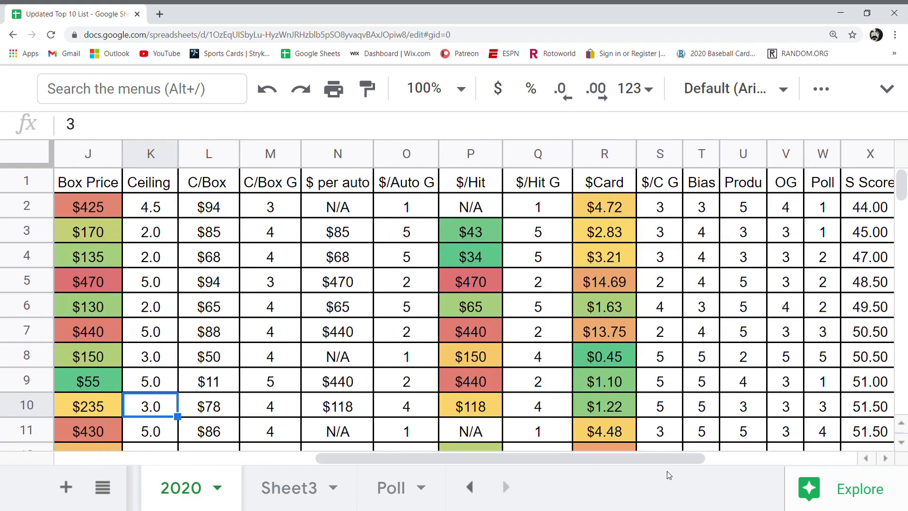
{"action": "left_click", "coordinate": [415, 407]}
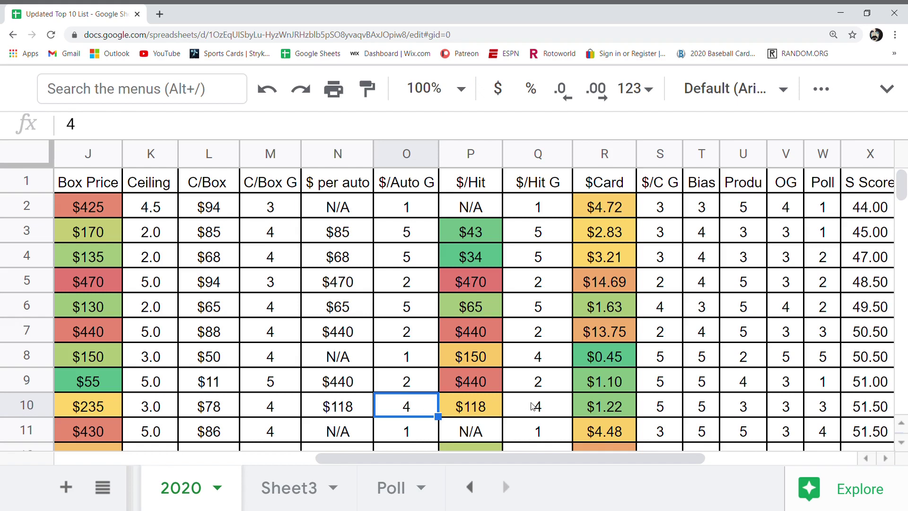
{"action": "left_click", "coordinate": [533, 406]}
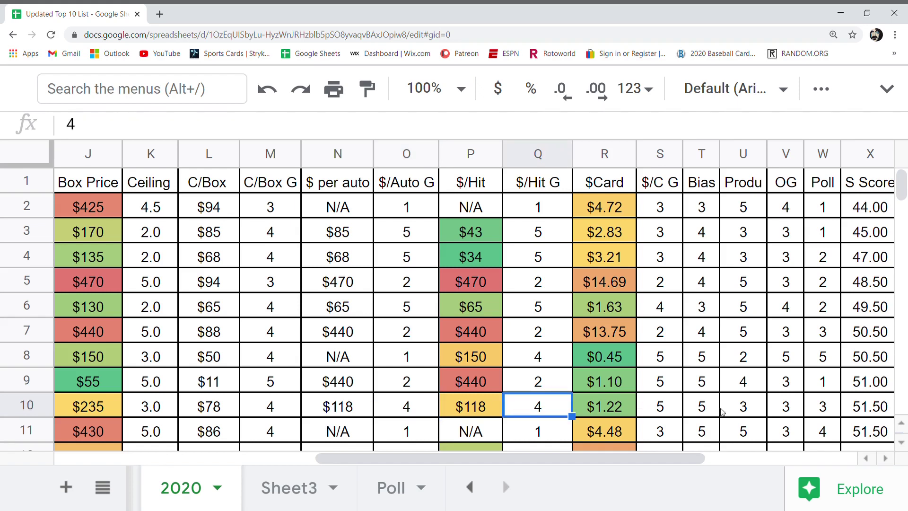
Check Topps Gypsy Queen's Produ, OG and Poll ratings and inspect its S Score formula
{"action": "left_click", "coordinate": [740, 410]}
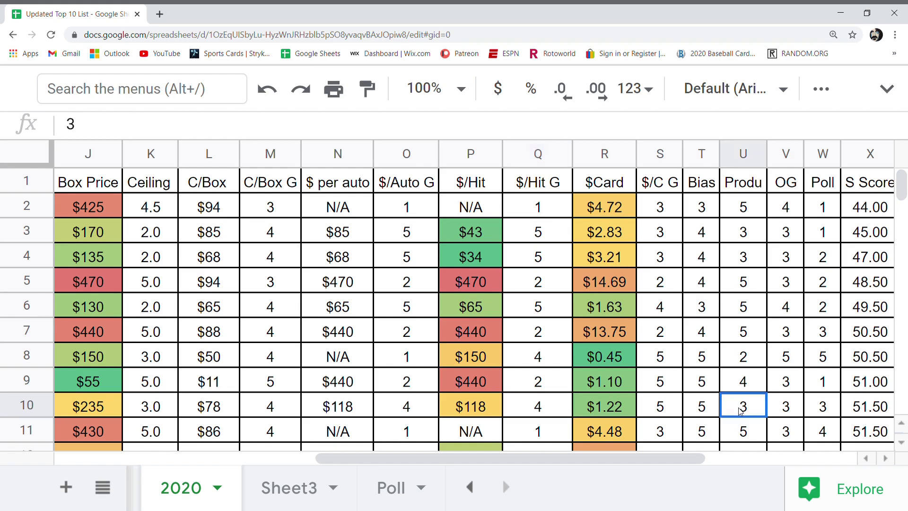
{"action": "left_click_drag", "start_coordinate": [632, 465], "coordinate": [672, 466]}
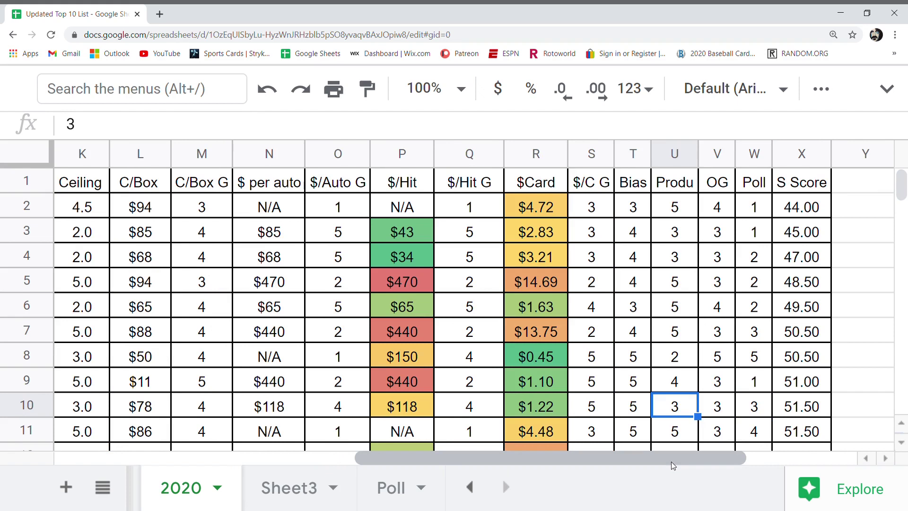
{"action": "left_click", "coordinate": [719, 412]}
{"action": "left_click", "coordinate": [755, 413]}
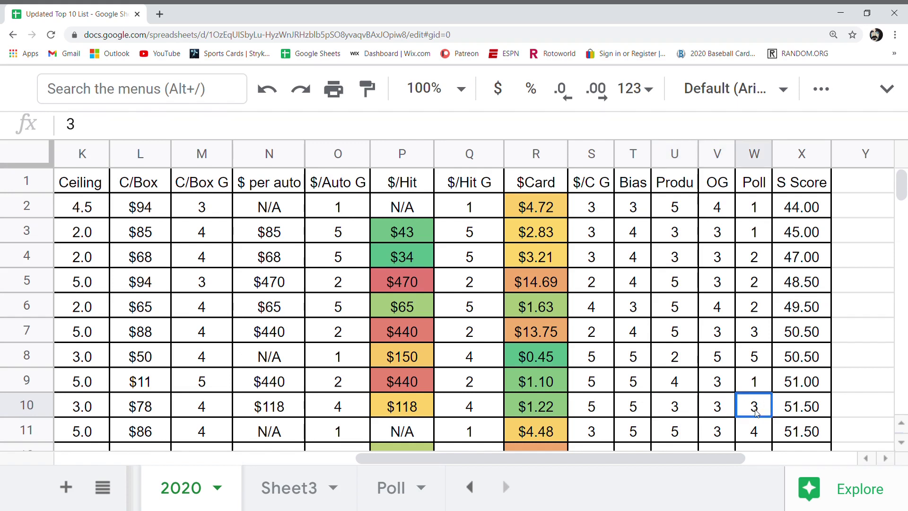
{"action": "left_click", "coordinate": [787, 412]}
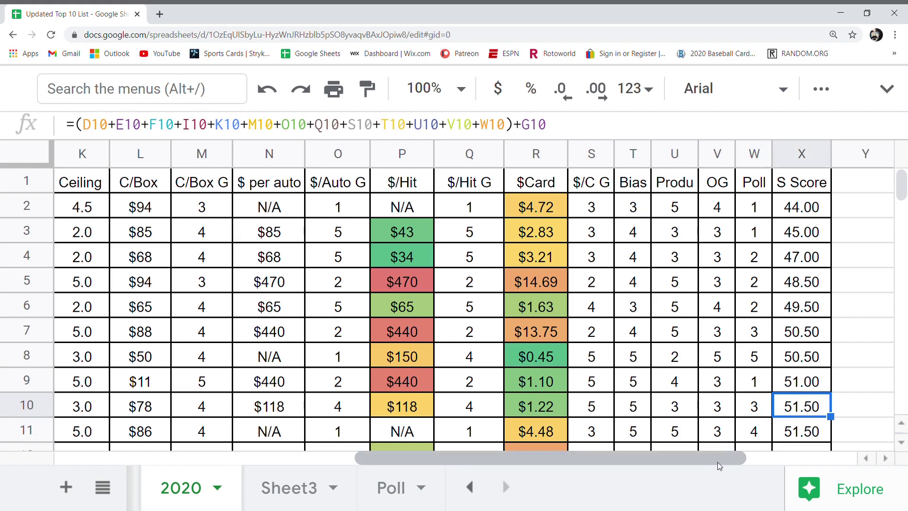
Examine the Topps Chrome Ben Baller row's Stock, Eye Appeal, Collectibility, License and Checklist ratings
{"action": "left_click_drag", "start_coordinate": [718, 466], "coordinate": [419, 486]}
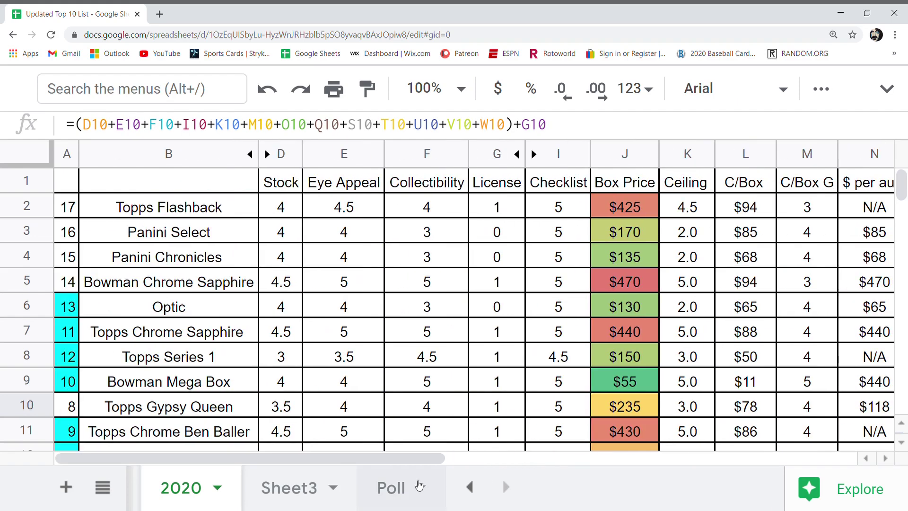
{"action": "left_click", "coordinate": [238, 430]}
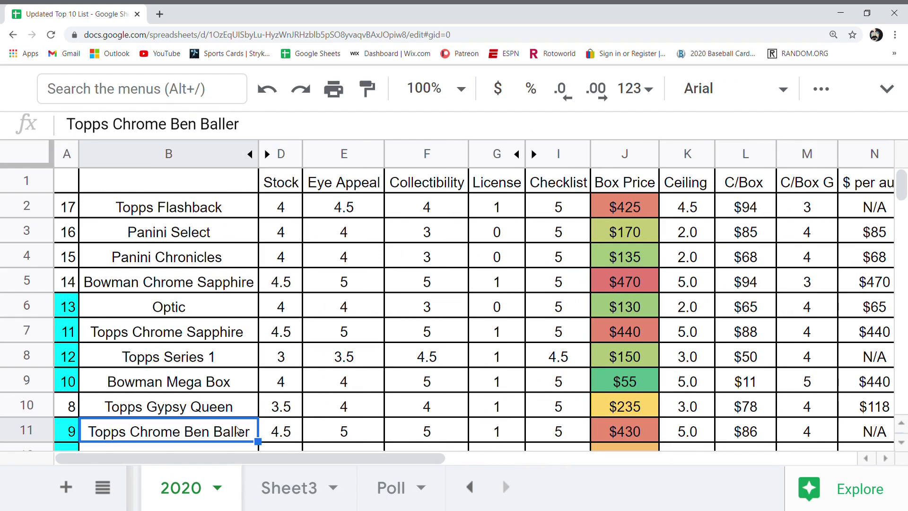
{"action": "left_click", "coordinate": [278, 431]}
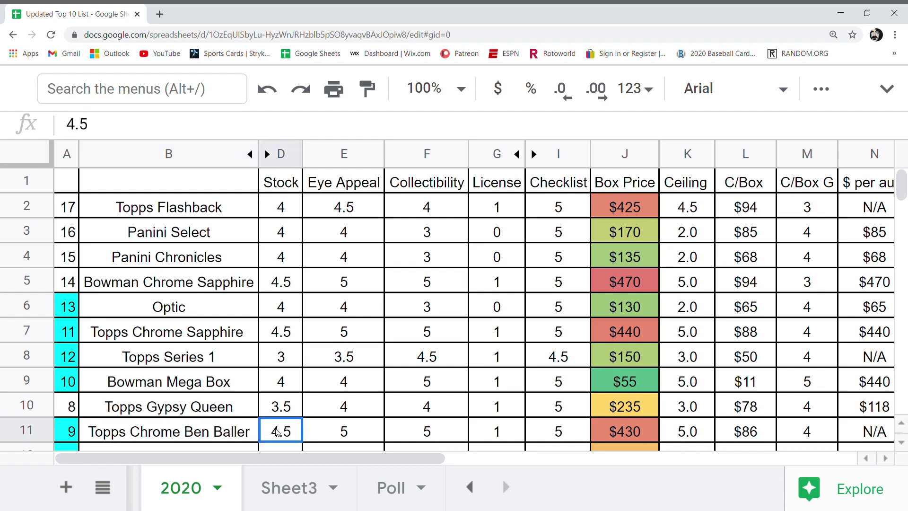
{"action": "left_click", "coordinate": [352, 434]}
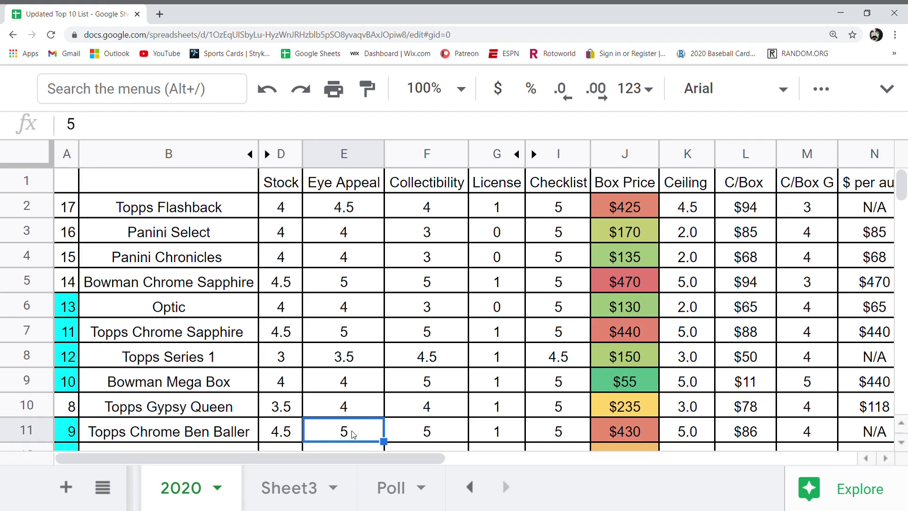
{"action": "left_click", "coordinate": [416, 431]}
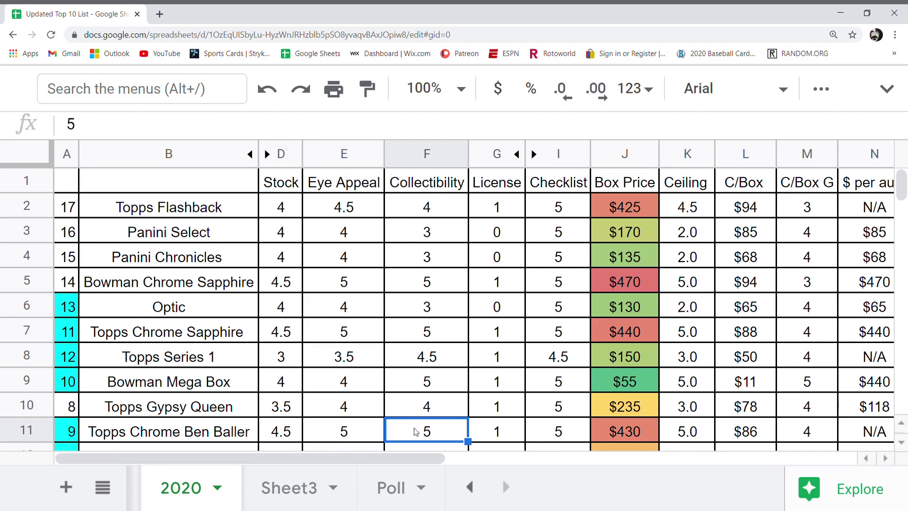
{"action": "left_click", "coordinate": [496, 431]}
{"action": "left_click", "coordinate": [546, 435]}
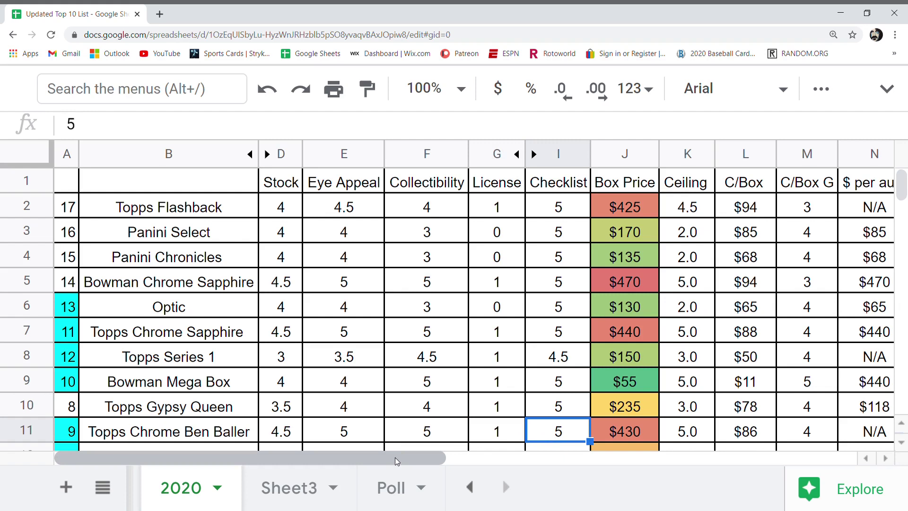
Review Topps Chrome Ben Baller's Ceiling, C/Box formula and C/Box G, then its $ per auto, $/Auto G and $/Hit G entries
{"action": "left_click_drag", "start_coordinate": [395, 458], "coordinate": [403, 457]}
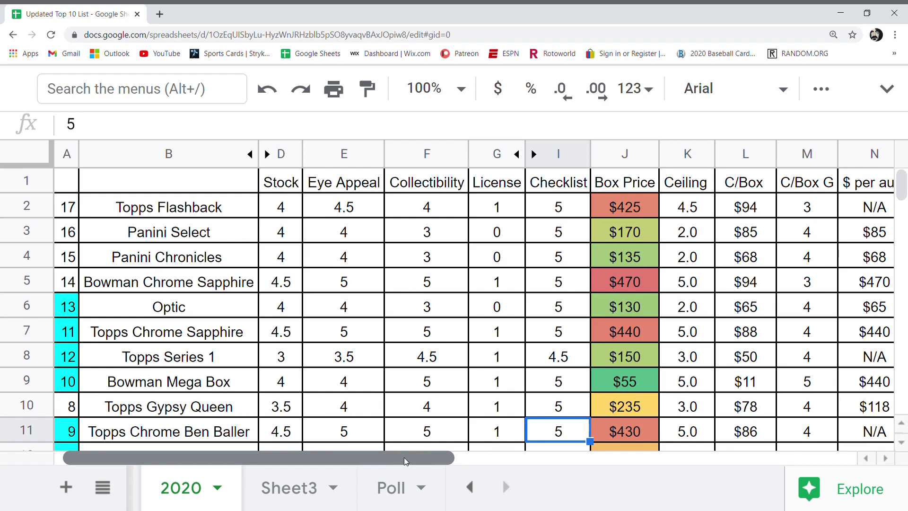
{"action": "left_click_drag", "start_coordinate": [403, 456], "coordinate": [603, 457]}
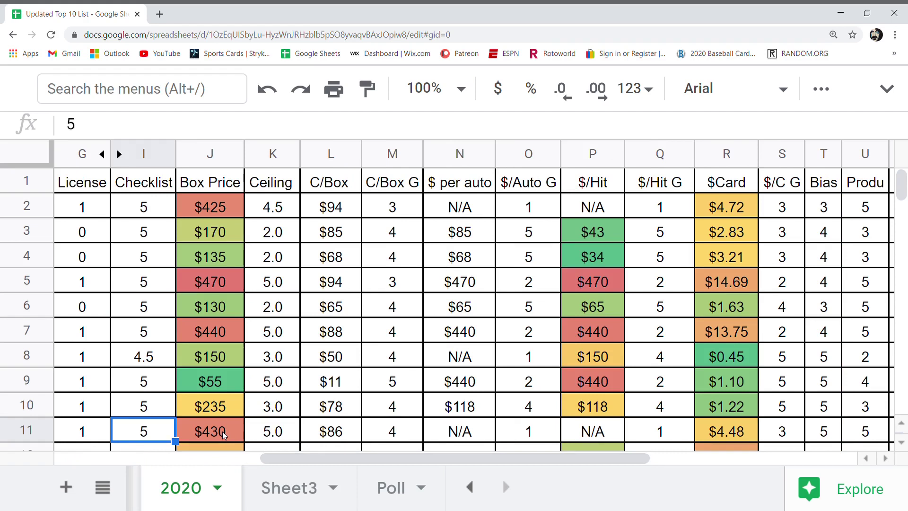
{"action": "left_click", "coordinate": [275, 432]}
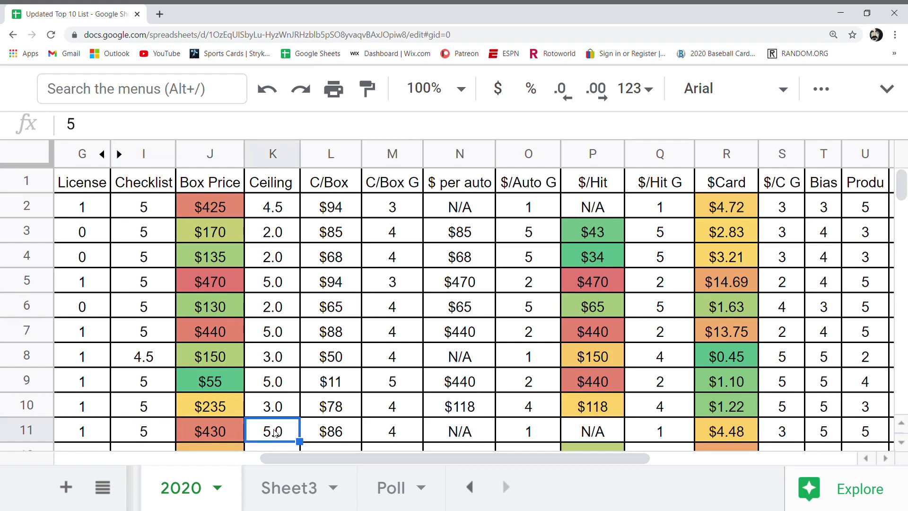
{"action": "left_click", "coordinate": [339, 433]}
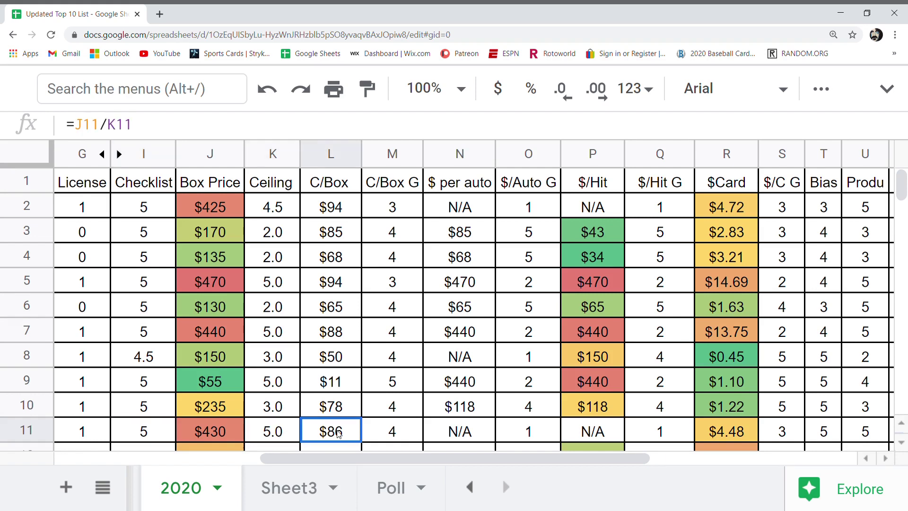
{"action": "left_click", "coordinate": [381, 433]}
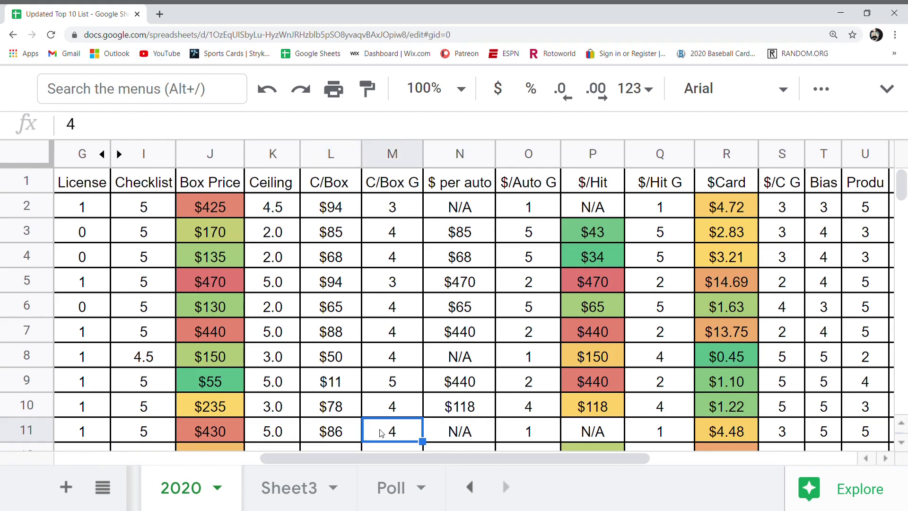
{"action": "left_click", "coordinate": [454, 434]}
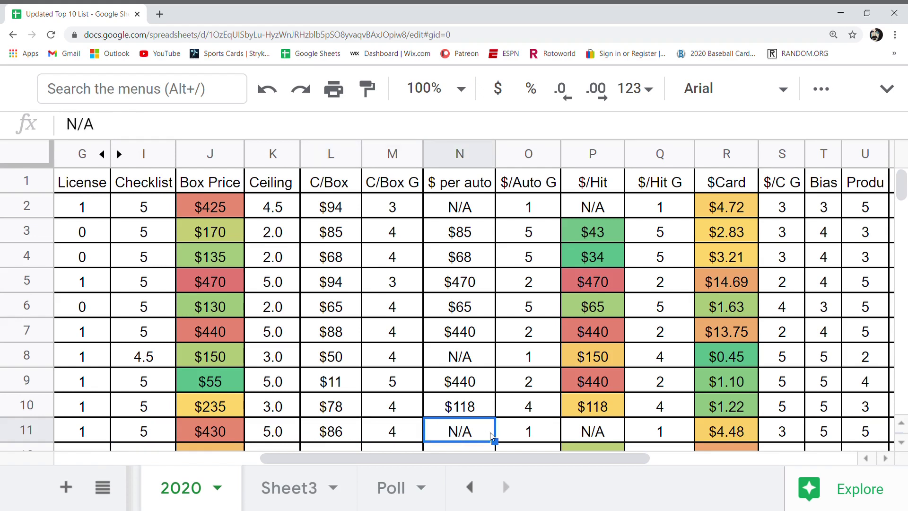
{"action": "left_click", "coordinate": [525, 434]}
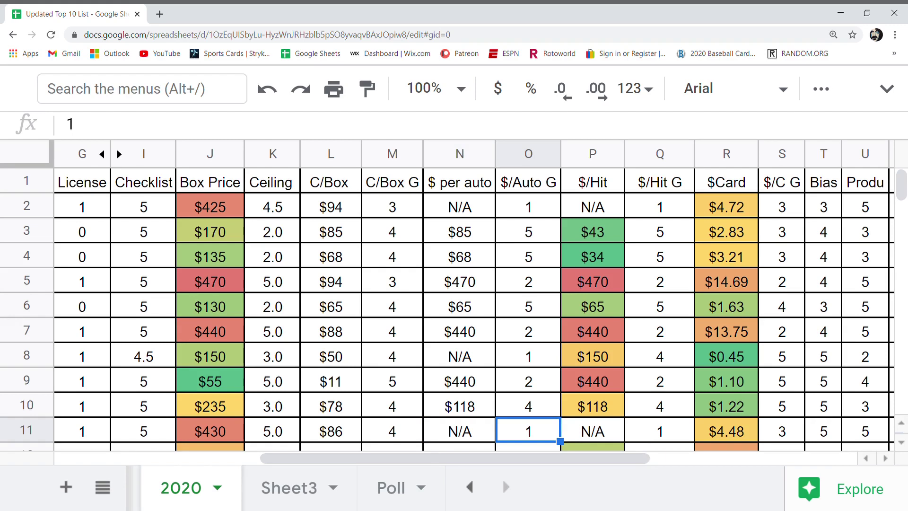
{"action": "left_click", "coordinate": [679, 439]}
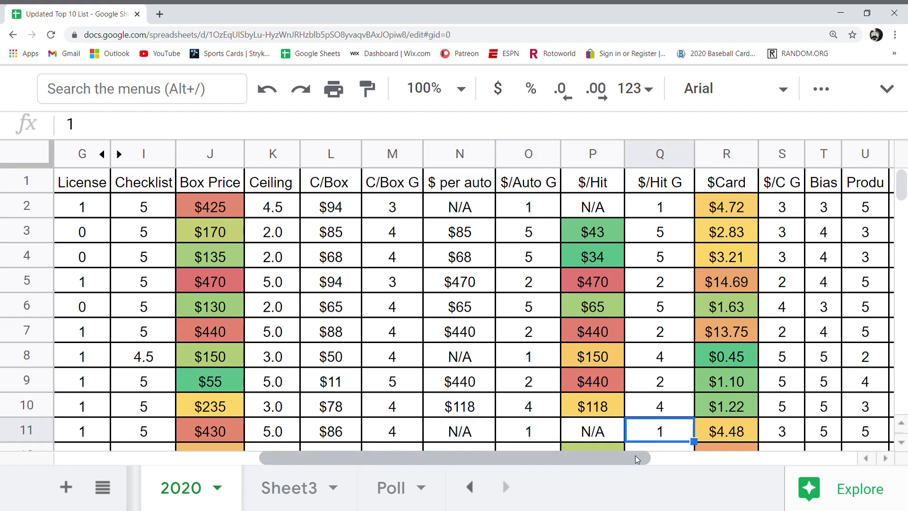
Check Topps Chrome Ben Baller's $/C G, Bias, Produ, OG and Poll ratings and inspect its S Score formula
{"action": "left_click_drag", "start_coordinate": [635, 457], "coordinate": [731, 471]}
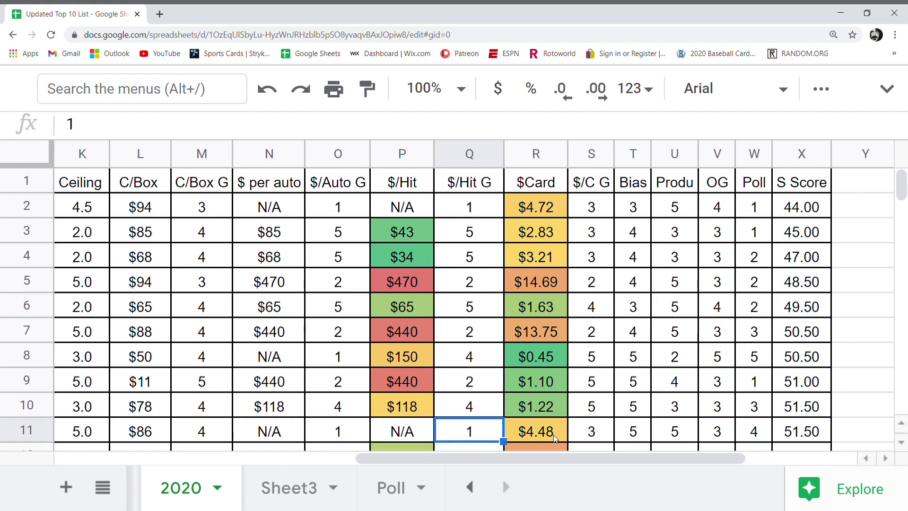
{"action": "left_click", "coordinate": [600, 430]}
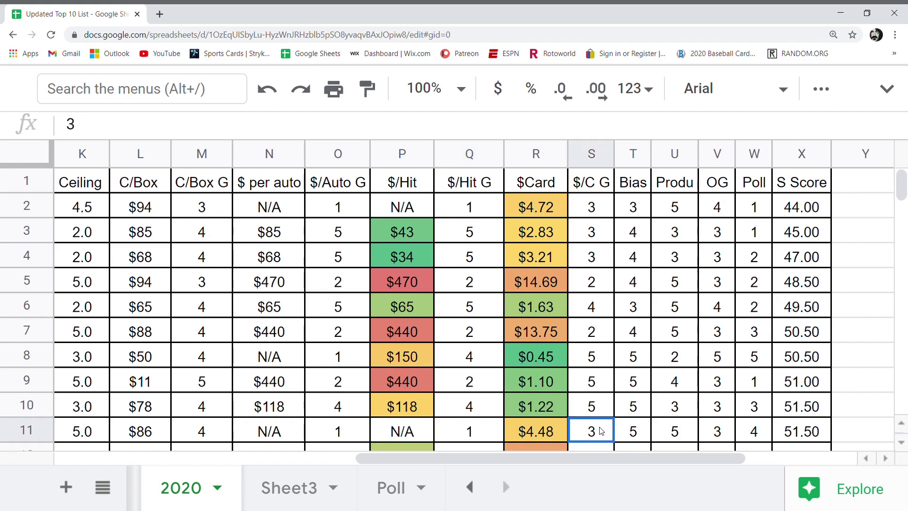
{"action": "left_click", "coordinate": [638, 430]}
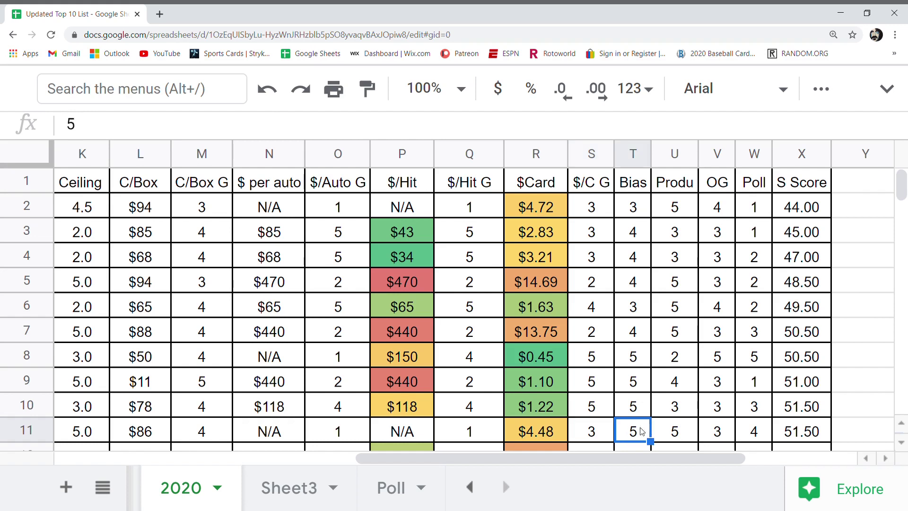
{"action": "left_click", "coordinate": [673, 431]}
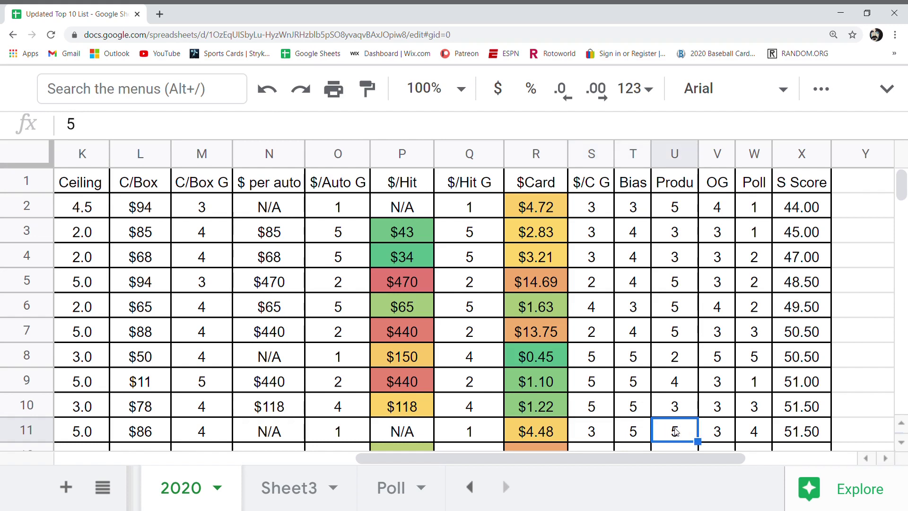
{"action": "left_click", "coordinate": [722, 430]}
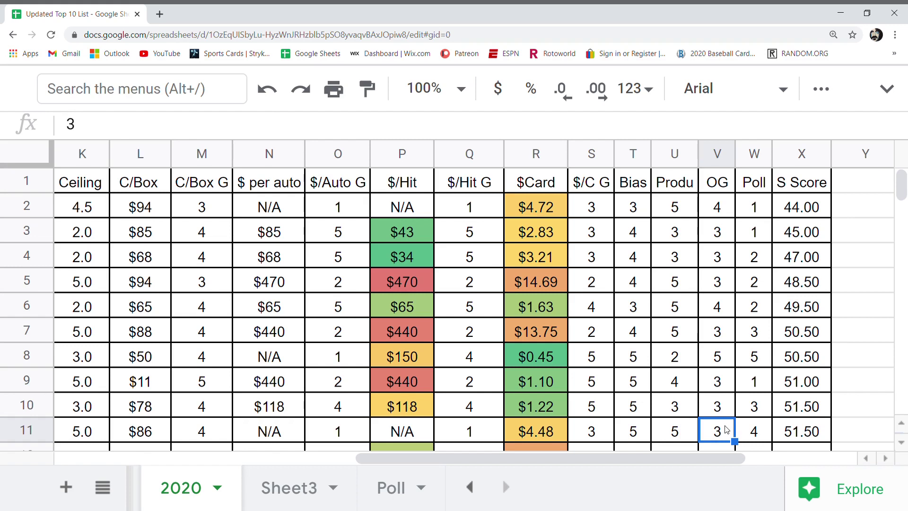
{"action": "left_click", "coordinate": [750, 431]}
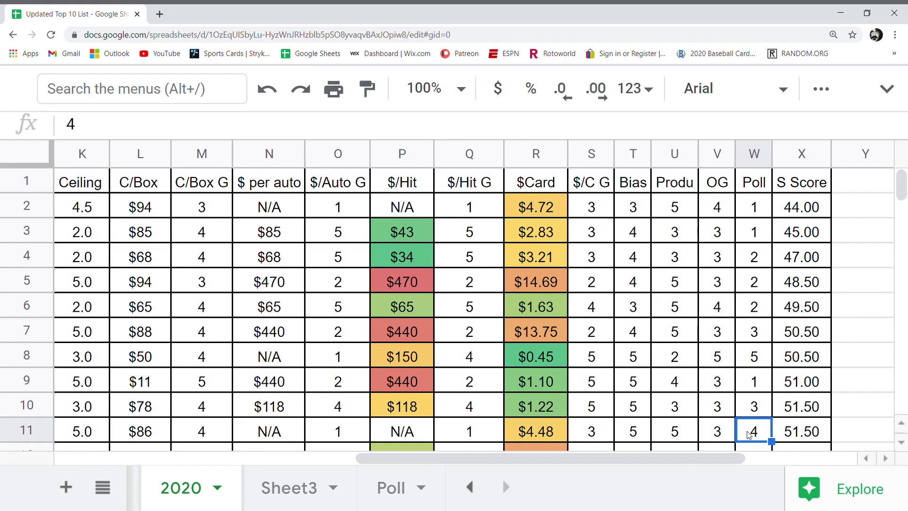
{"action": "left_click", "coordinate": [798, 431]}
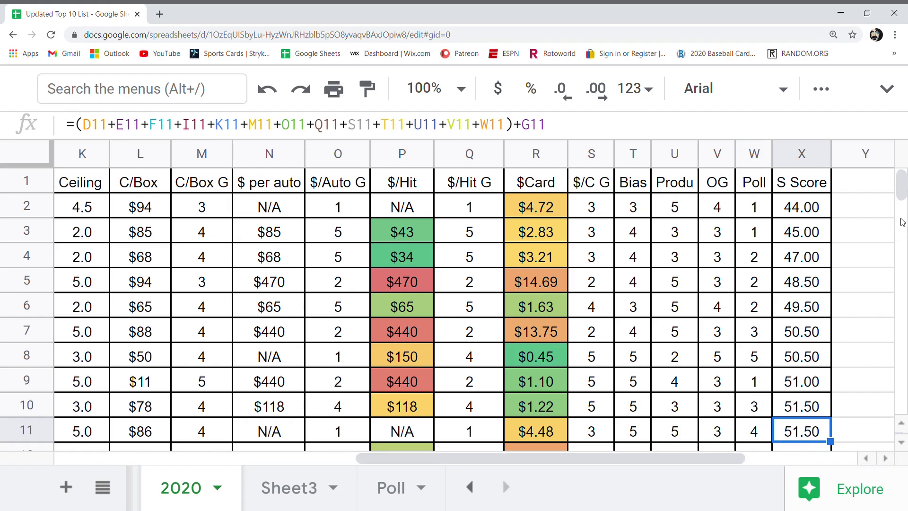
Examine the Topps Museum row's Stock, Eye Appeal and Collectibility ratings, zooming the page out so the column headers show
{"action": "scroll", "coordinate": [709, 331], "scroll_direction": "down", "scroll_amount": 4}
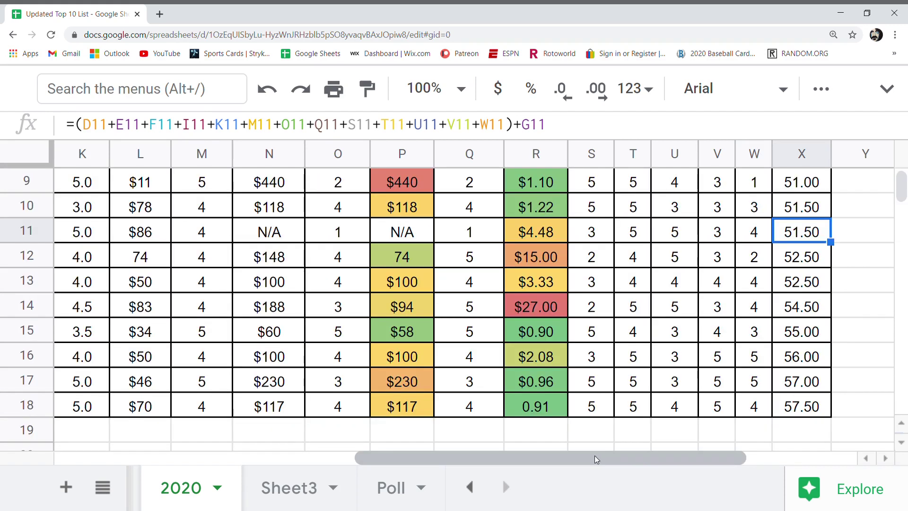
{"action": "left_click_drag", "start_coordinate": [623, 455], "coordinate": [341, 458]}
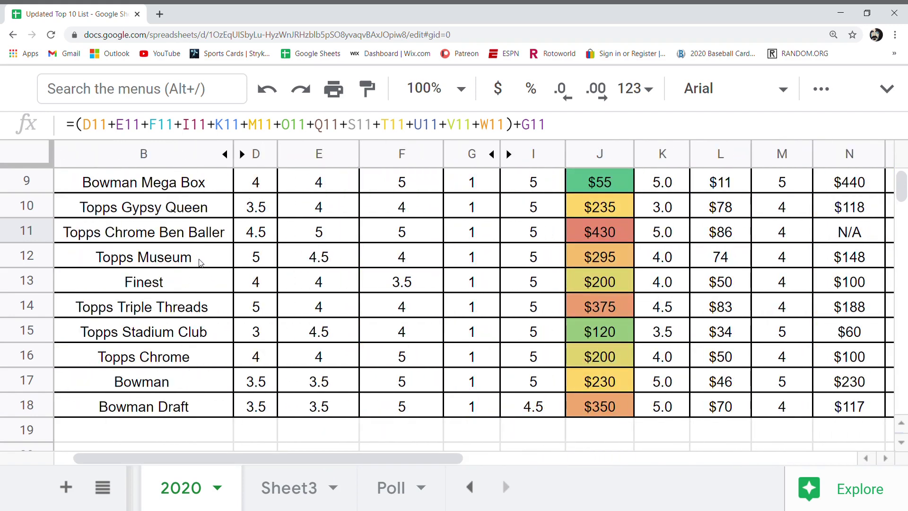
{"action": "left_click", "coordinate": [201, 263]}
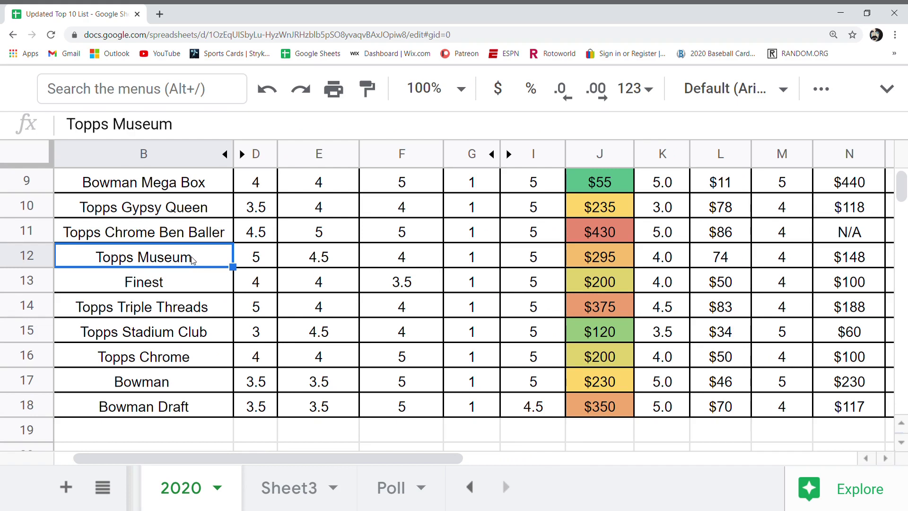
{"action": "left_click", "coordinate": [259, 263]}
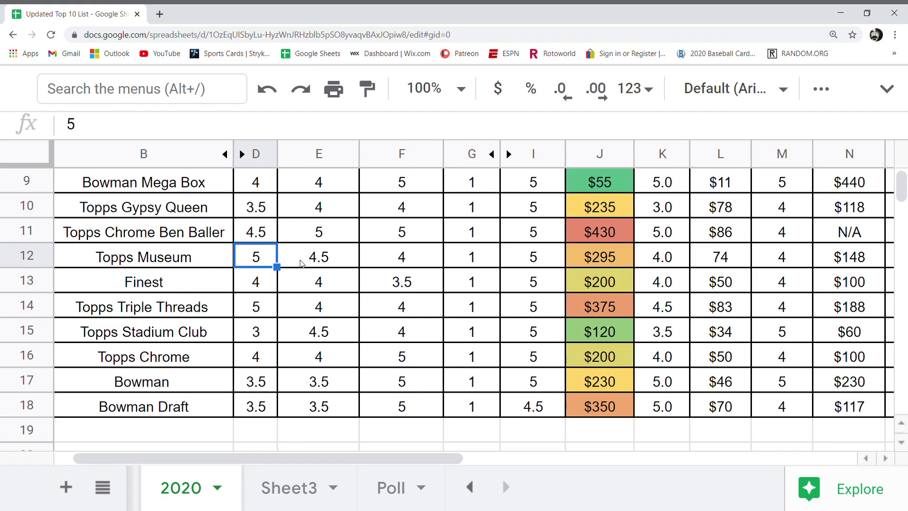
{"action": "left_click", "coordinate": [328, 264]}
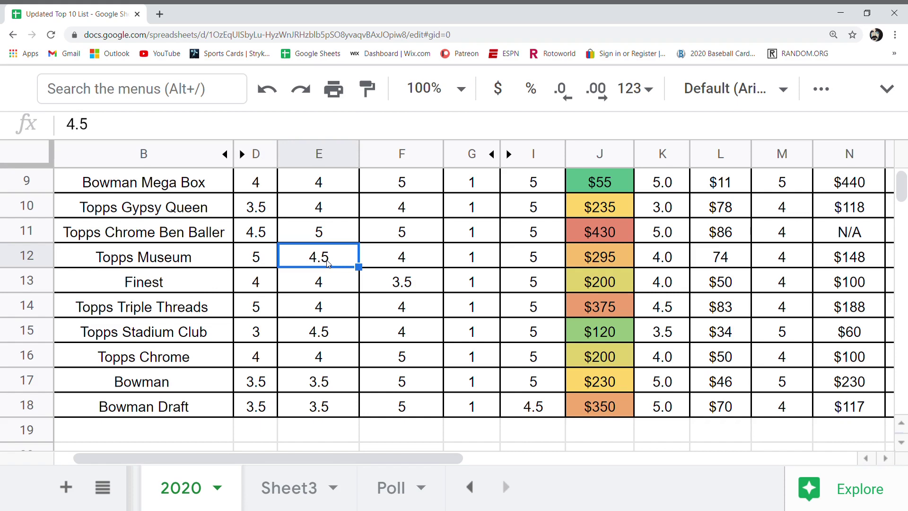
{"action": "key", "text": "ctrl+minus"}
{"action": "key", "text": "Right"}
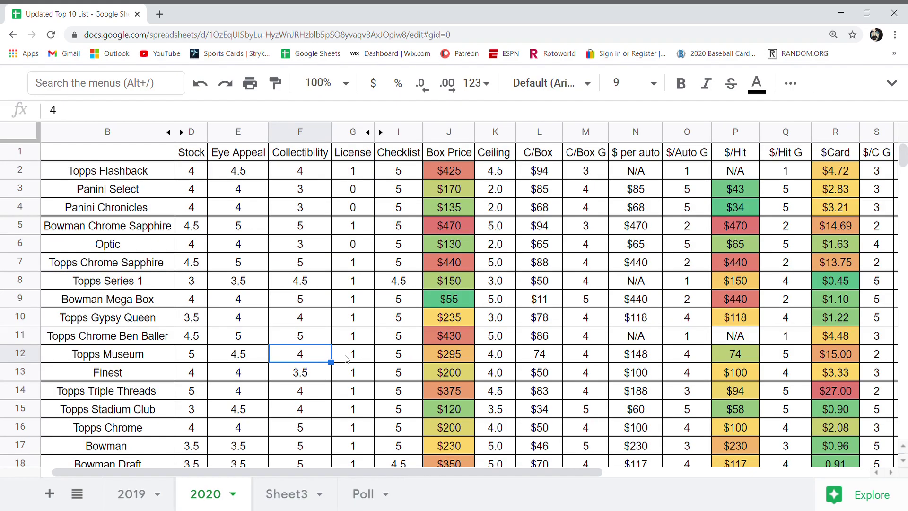
Review Topps Museum's Box Price, C/Box and C/Box G, along with its $/Auto G, $/Hit and $/Hit G entries
{"action": "left_click", "coordinate": [453, 361]}
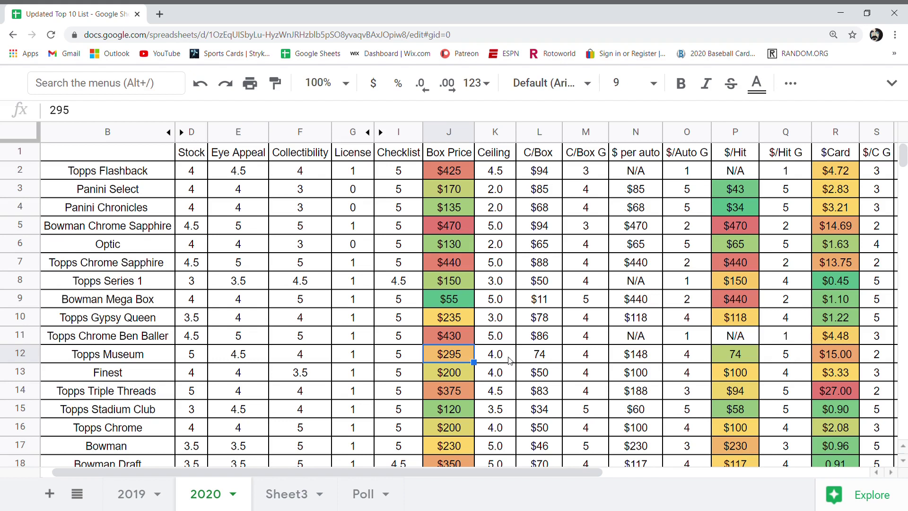
{"action": "left_click", "coordinate": [547, 356]}
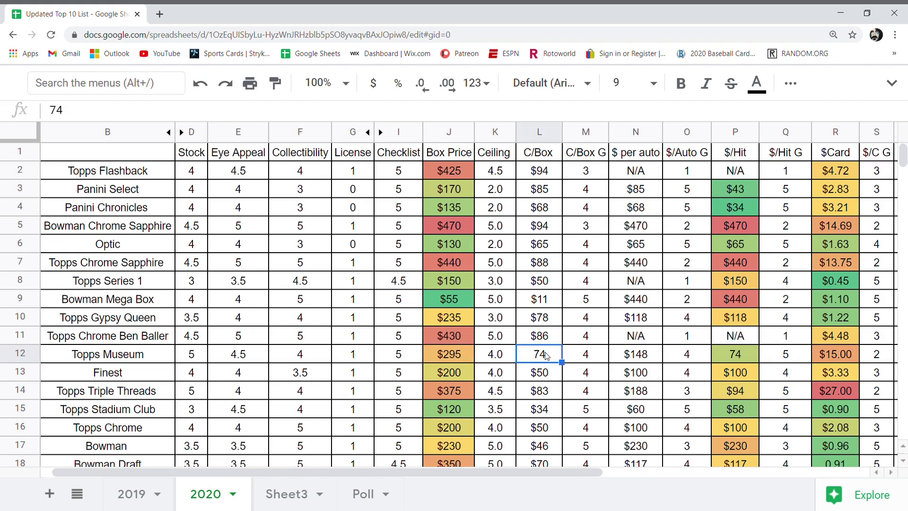
{"action": "left_click", "coordinate": [585, 357]}
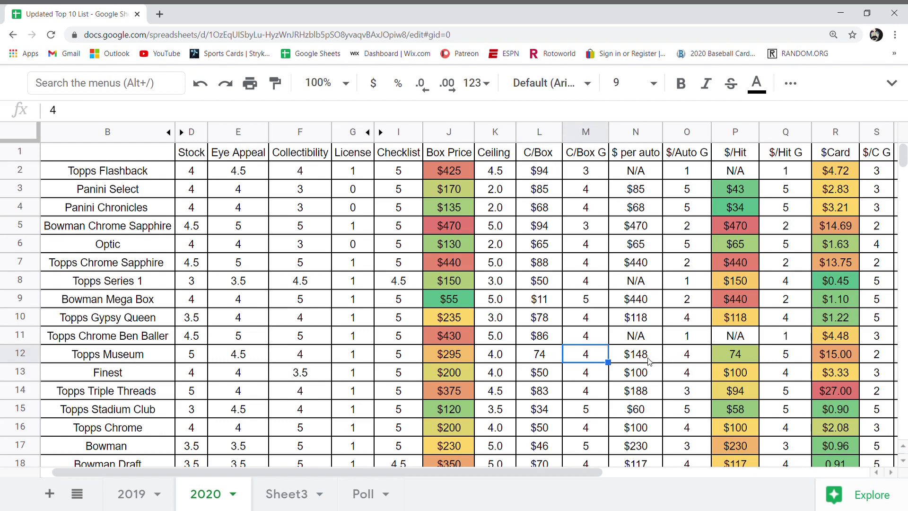
{"action": "left_click", "coordinate": [680, 357]}
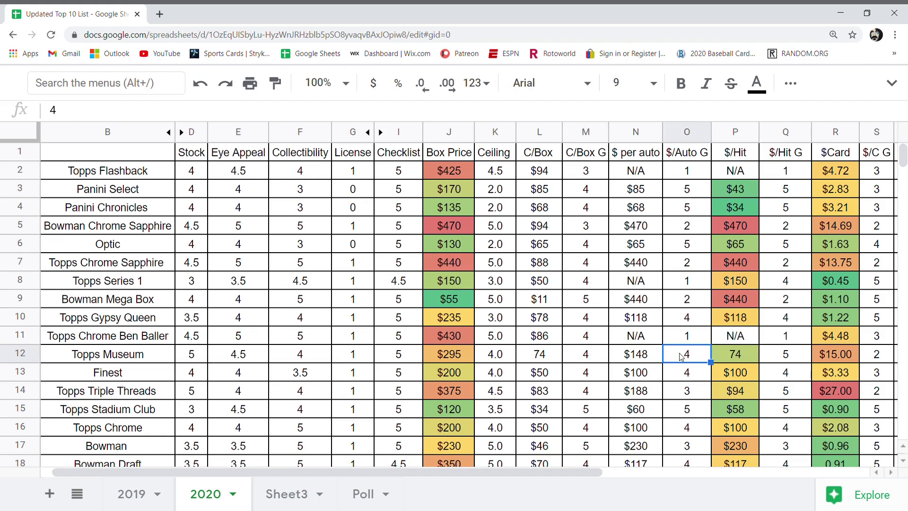
{"action": "left_click", "coordinate": [785, 359]}
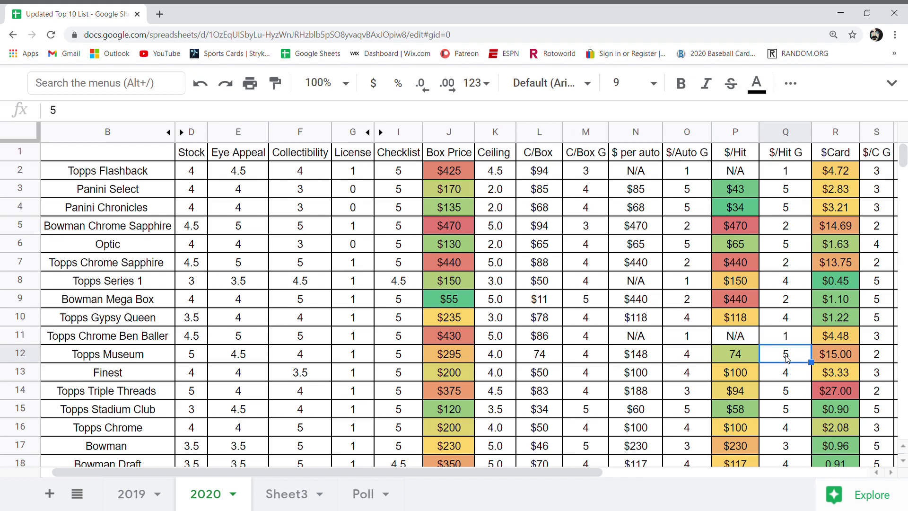
{"action": "left_click", "coordinate": [746, 360]}
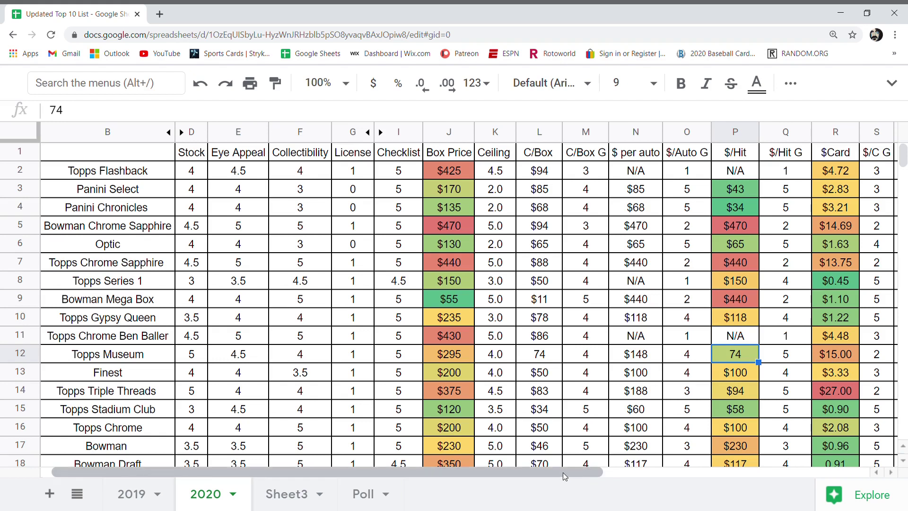
Check Topps Museum's $/C G, Bias, Produ, OG and Poll ratings and inspect its S Score formula
{"action": "left_click_drag", "start_coordinate": [565, 477], "coordinate": [740, 470]}
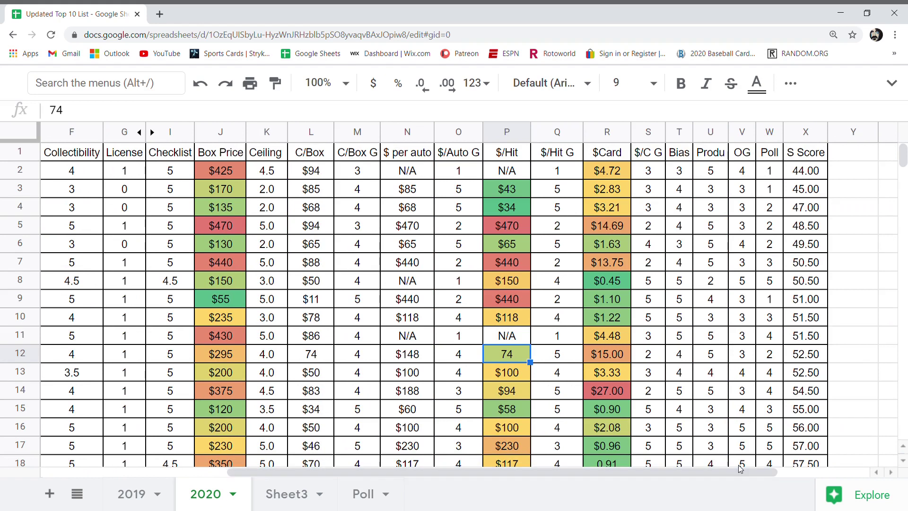
{"action": "left_click", "coordinate": [651, 358]}
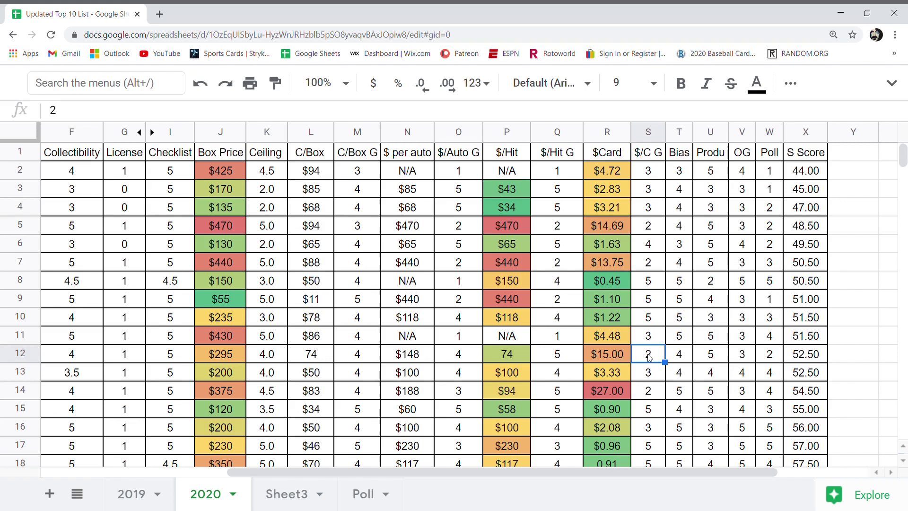
{"action": "left_click", "coordinate": [679, 356]}
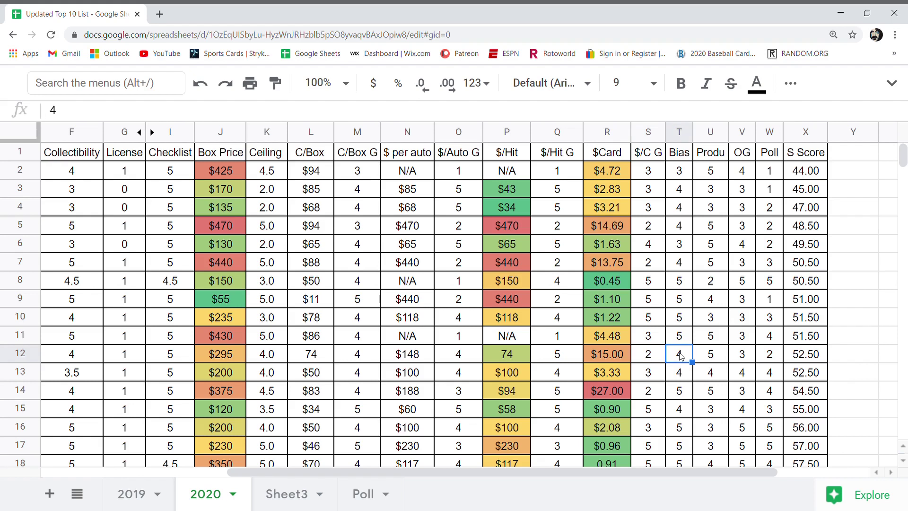
{"action": "left_click", "coordinate": [708, 355]}
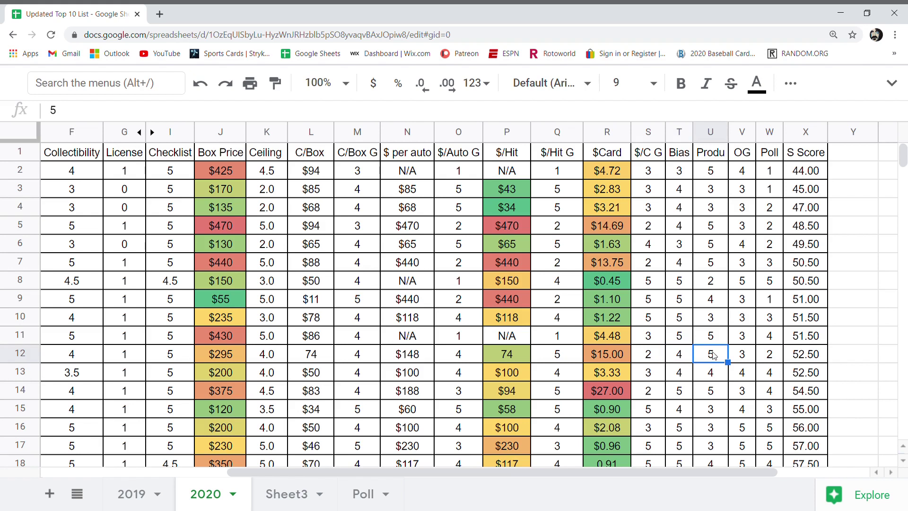
{"action": "left_click", "coordinate": [742, 356]}
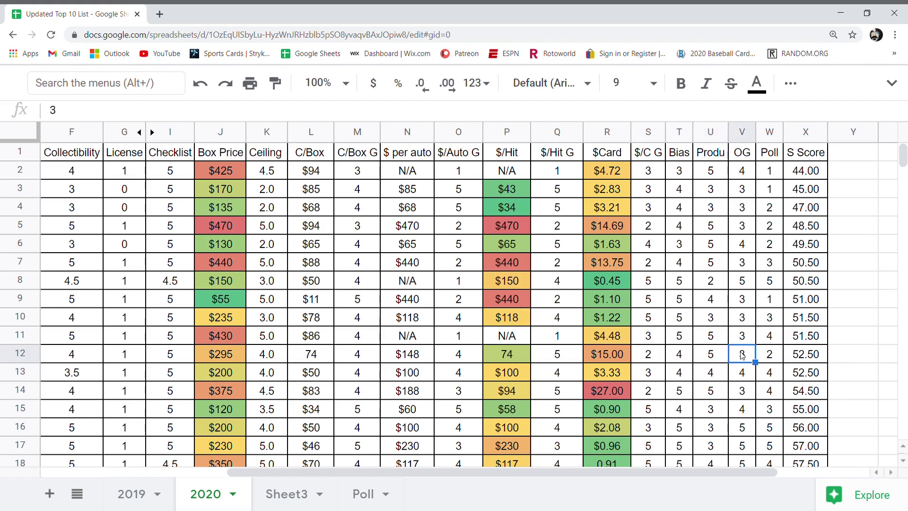
{"action": "left_click", "coordinate": [768, 356]}
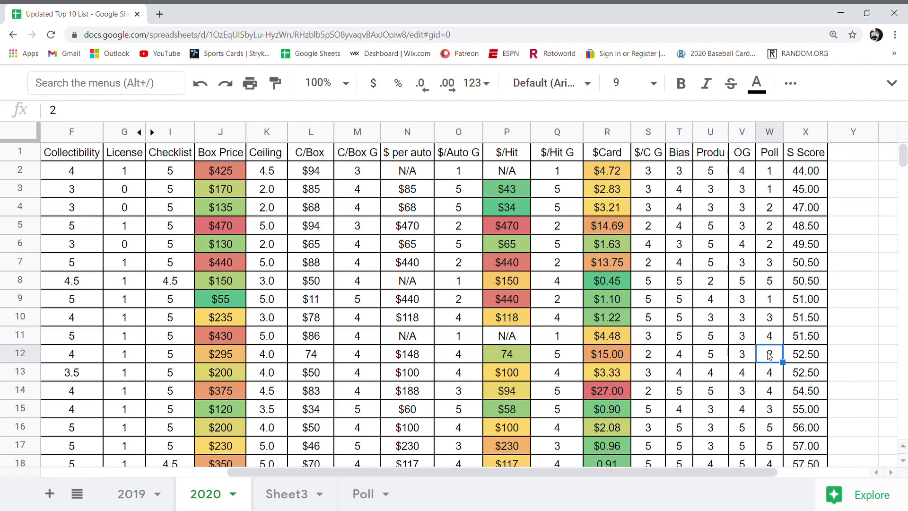
{"action": "left_click", "coordinate": [796, 355]}
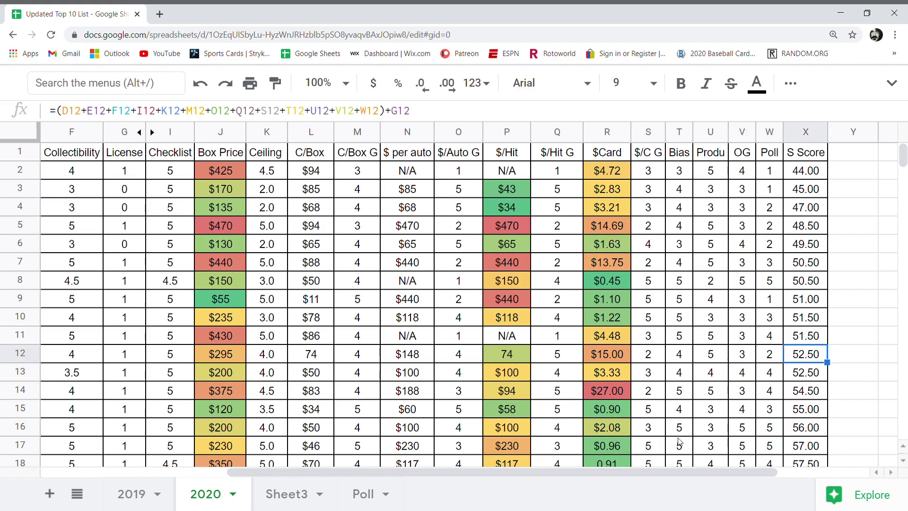
Examine the Finest row's Stock, Eye Appeal, Collectibility and Checklist ratings, followed by its Box Price and Ceiling
{"action": "left_click_drag", "start_coordinate": [643, 471], "coordinate": [194, 395]}
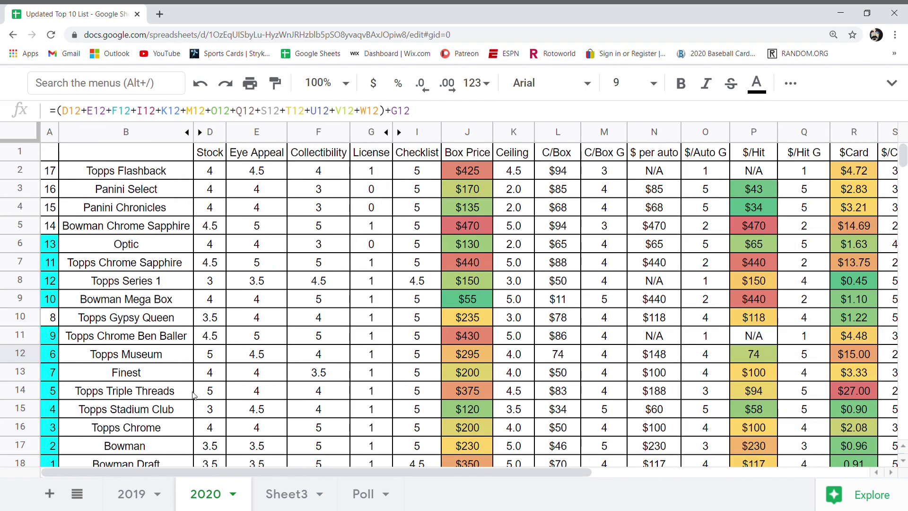
{"action": "left_click", "coordinate": [157, 375]}
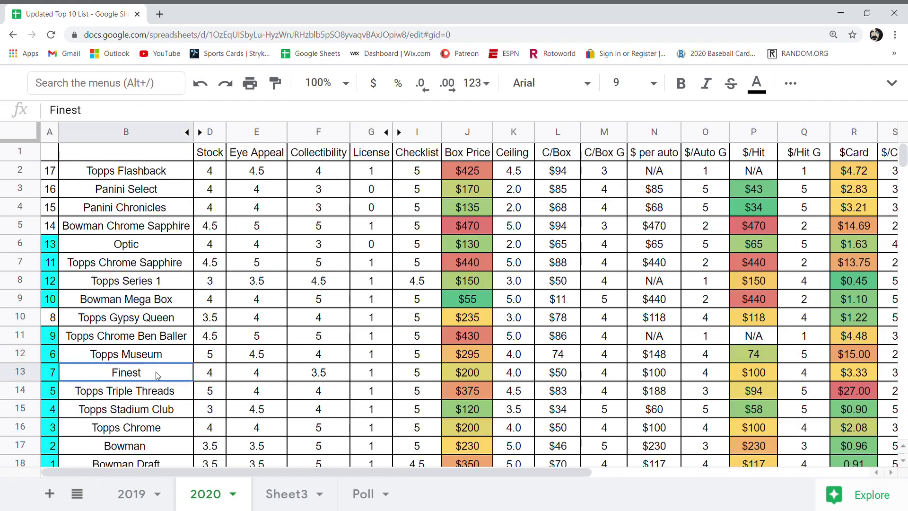
{"action": "left_click", "coordinate": [212, 376]}
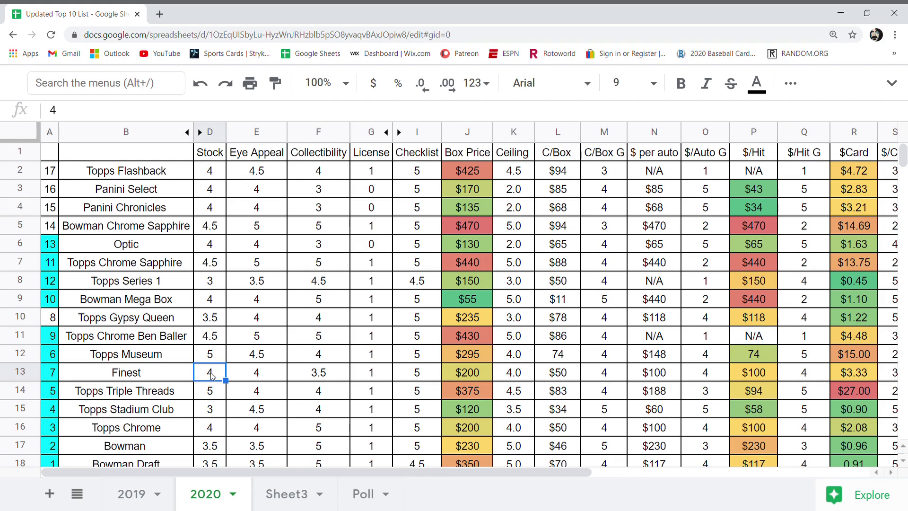
{"action": "left_click", "coordinate": [252, 376]}
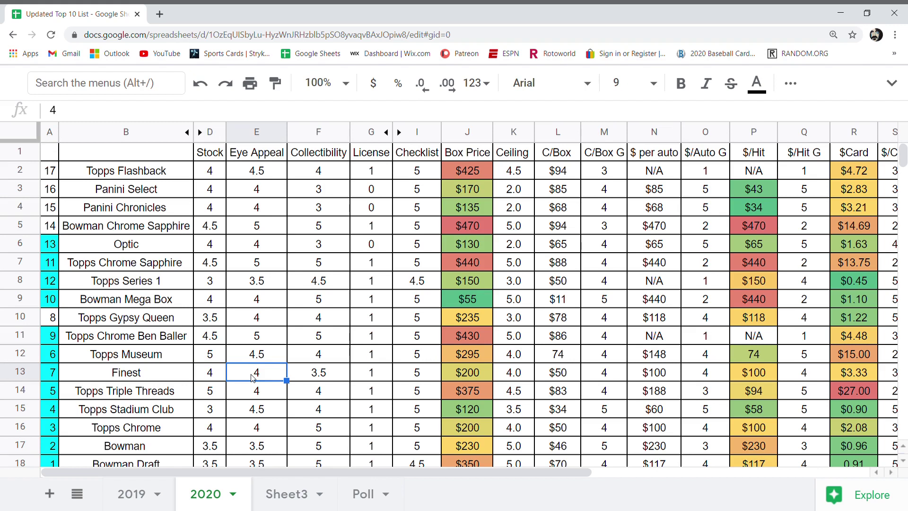
{"action": "left_click", "coordinate": [311, 373]}
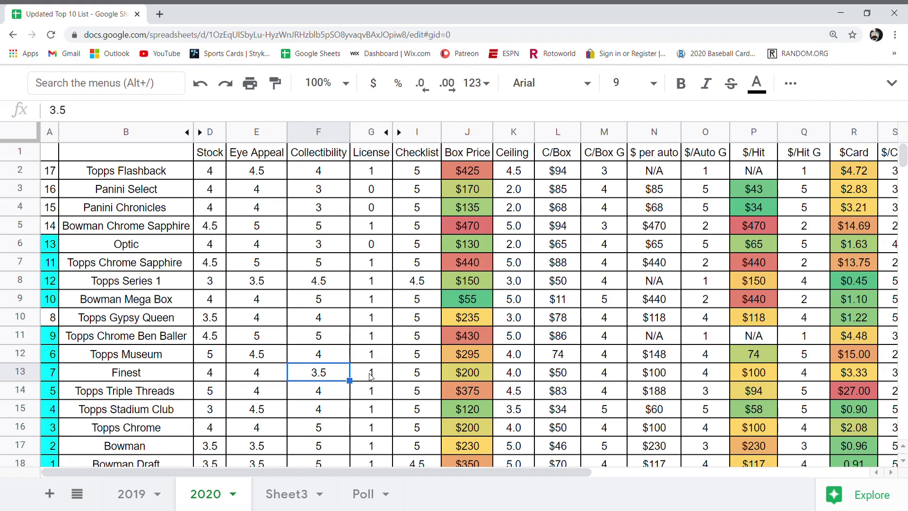
{"action": "left_click", "coordinate": [421, 378]}
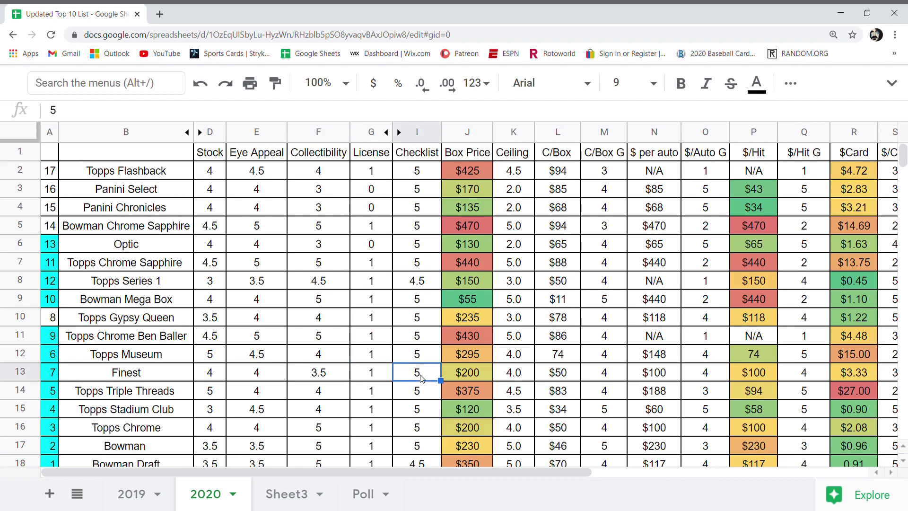
{"action": "left_click", "coordinate": [463, 375]}
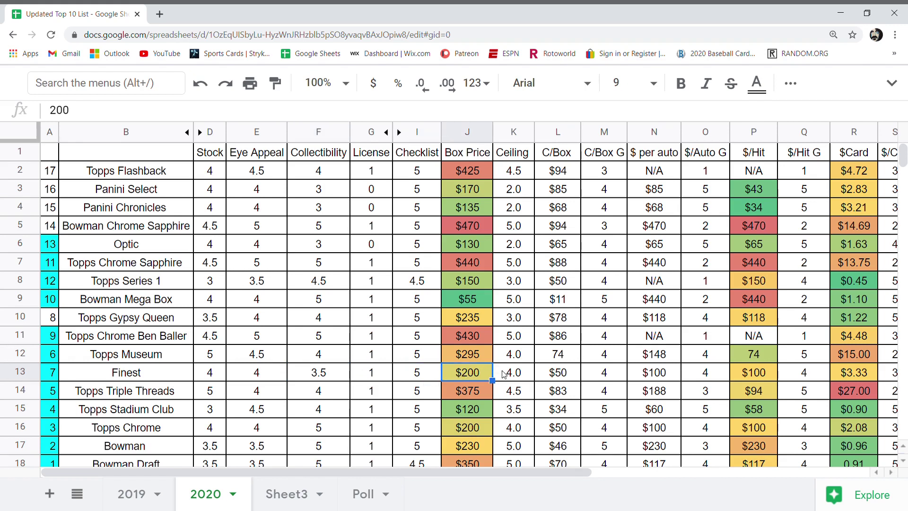
{"action": "left_click", "coordinate": [518, 374]}
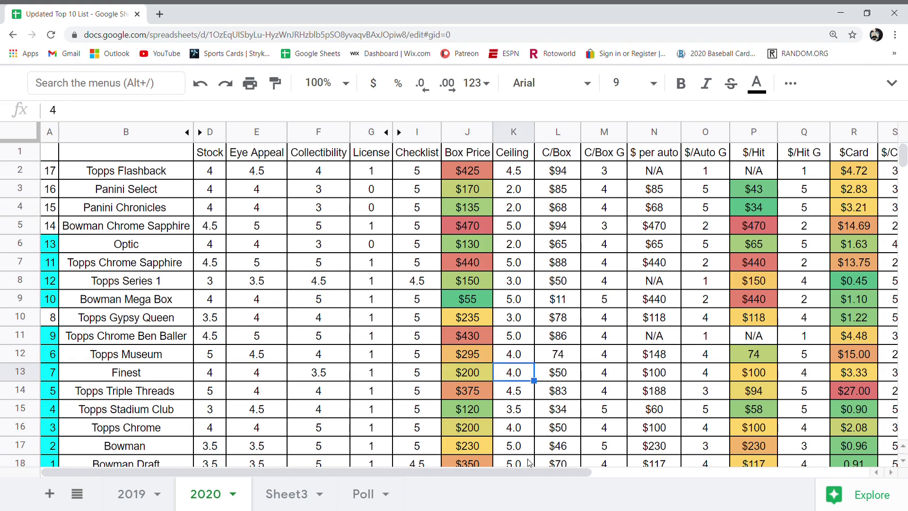
Review Finest's $/C G rating along with its OG and Poll ratings
{"action": "left_click_drag", "start_coordinate": [528, 473], "coordinate": [645, 466]}
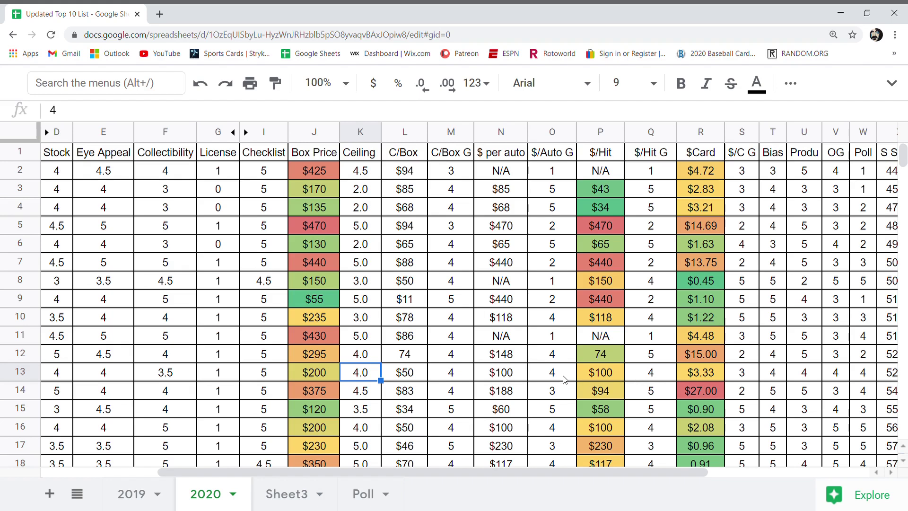
{"action": "left_click", "coordinate": [750, 378]}
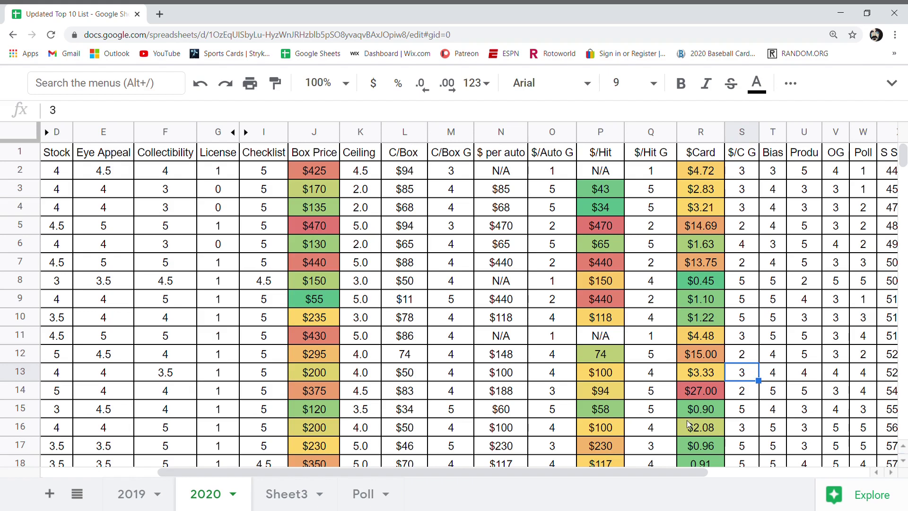
{"action": "left_click_drag", "start_coordinate": [635, 474], "coordinate": [667, 473]}
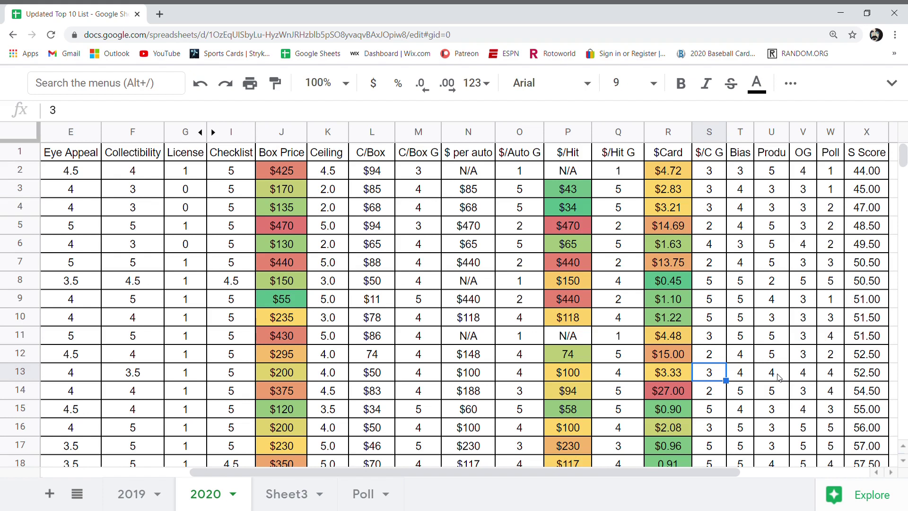
{"action": "left_click", "coordinate": [803, 377]}
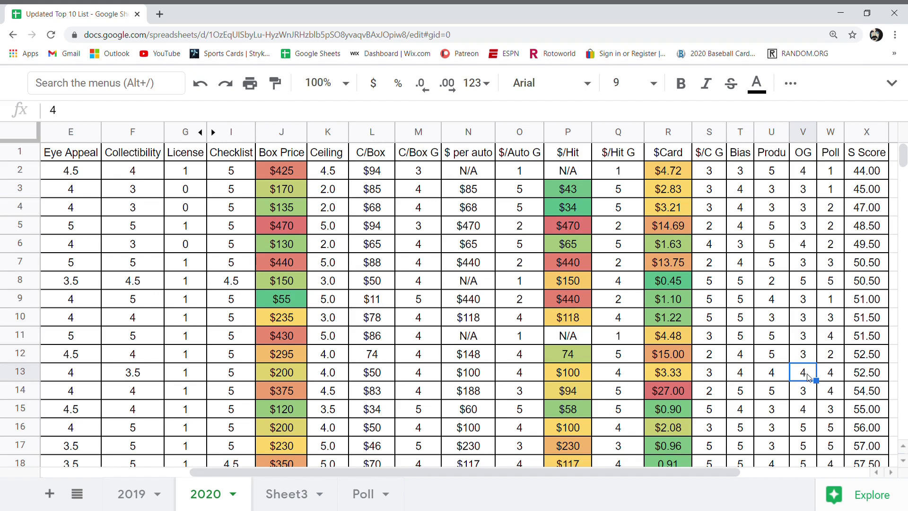
{"action": "left_click", "coordinate": [833, 375]}
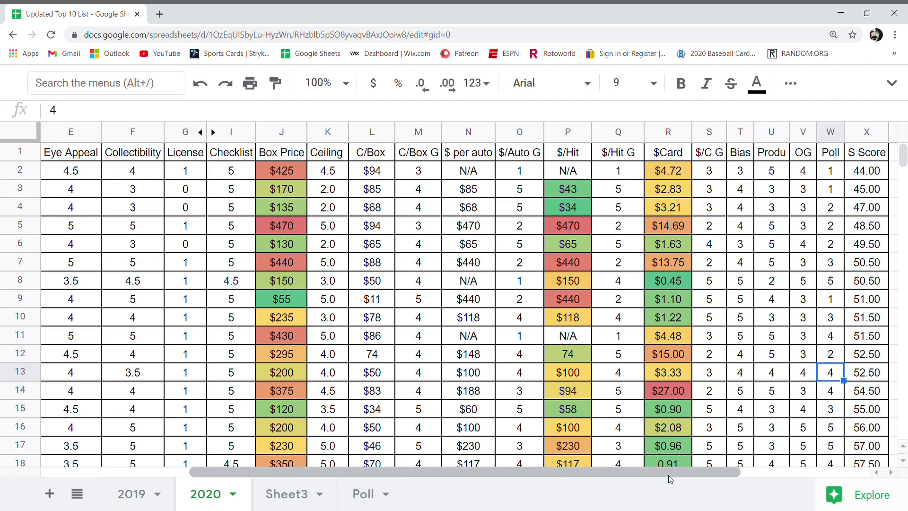
Examine the Topps Triple Threads row's Stock and Eye Appeal ratings and its $/Auto G grade
{"action": "left_click_drag", "start_coordinate": [670, 479], "coordinate": [212, 425]}
{"action": "left_click", "coordinate": [164, 396]}
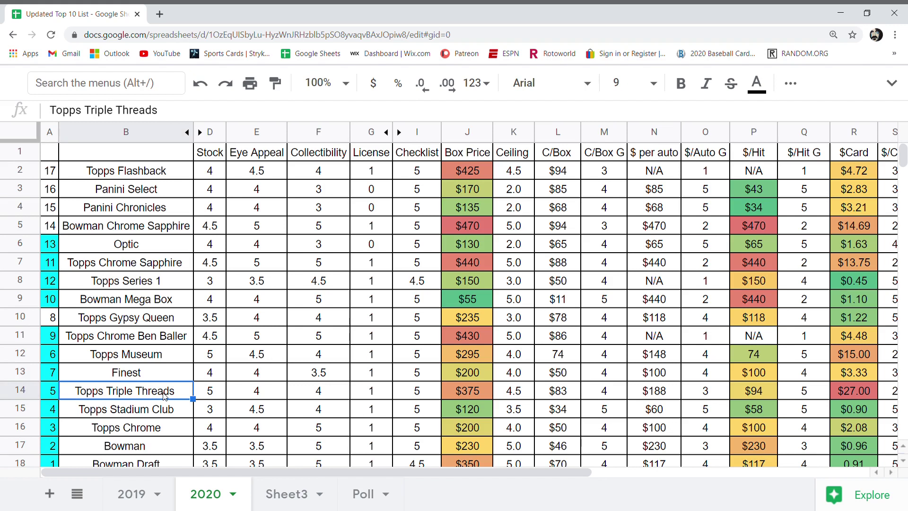
{"action": "left_click", "coordinate": [210, 399]}
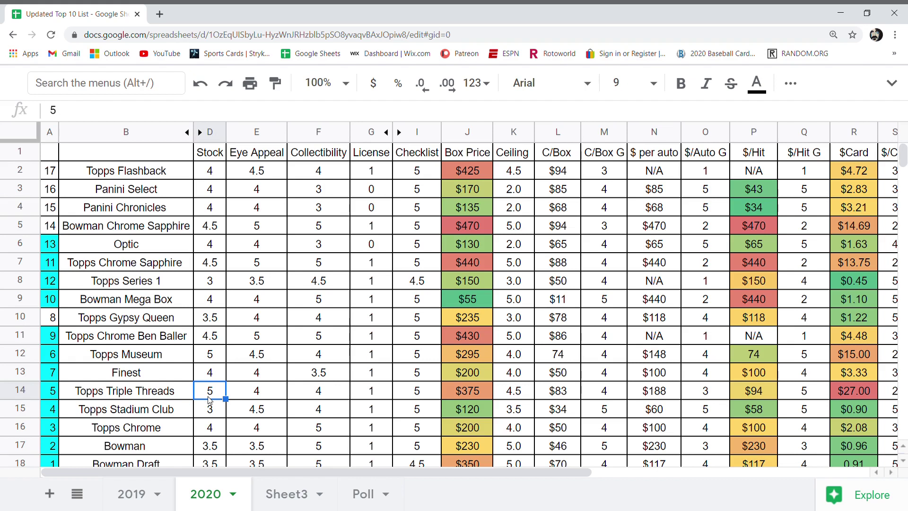
{"action": "left_click", "coordinate": [251, 396]}
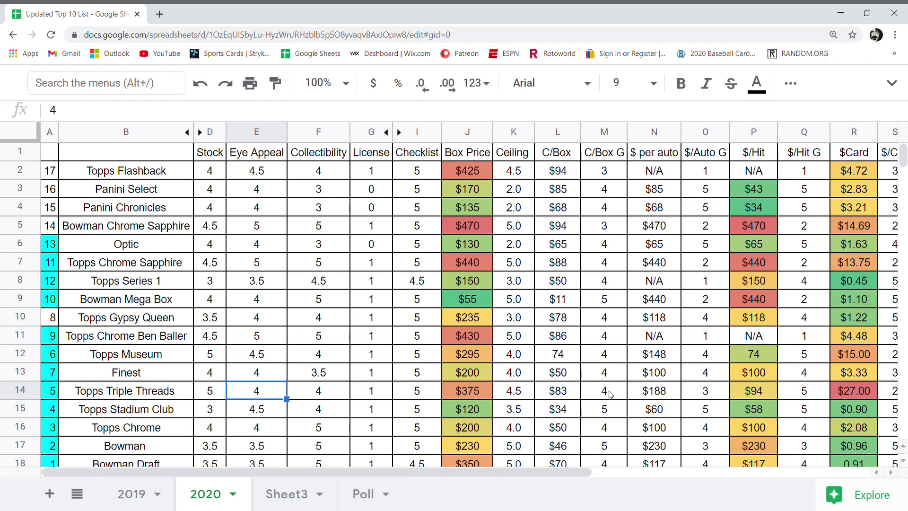
{"action": "left_click", "coordinate": [691, 391]}
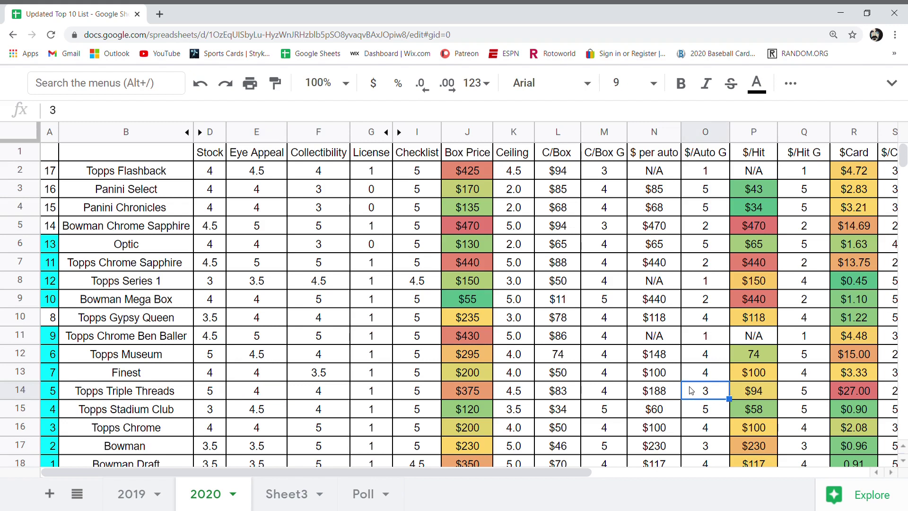
Check Topps Triple Threads' $/Hit G, $/C G, Bias, Produ and Poll ratings
{"action": "left_click_drag", "start_coordinate": [585, 475], "coordinate": [709, 474]}
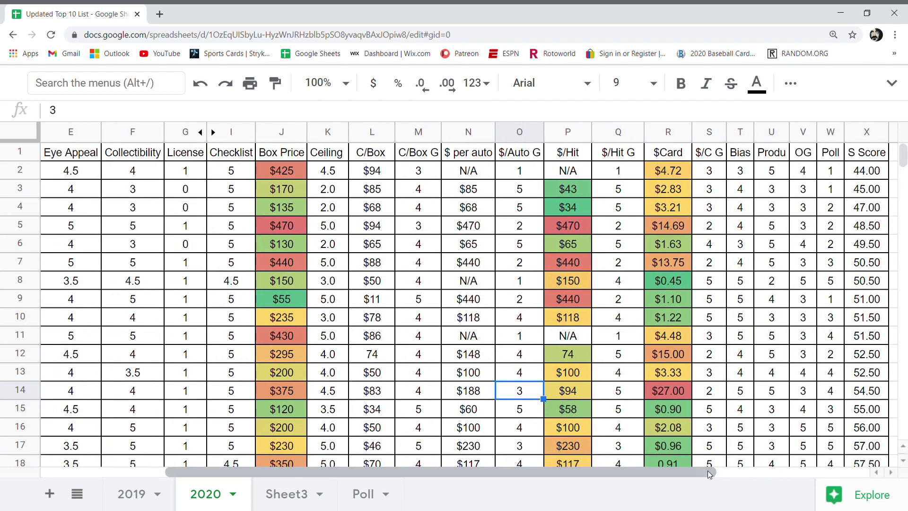
{"action": "left_click", "coordinate": [608, 396]}
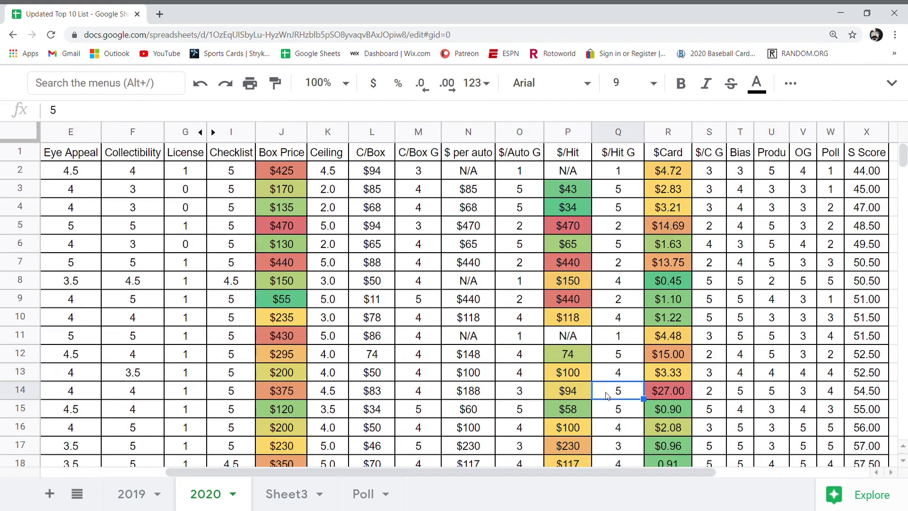
{"action": "left_click", "coordinate": [710, 396]}
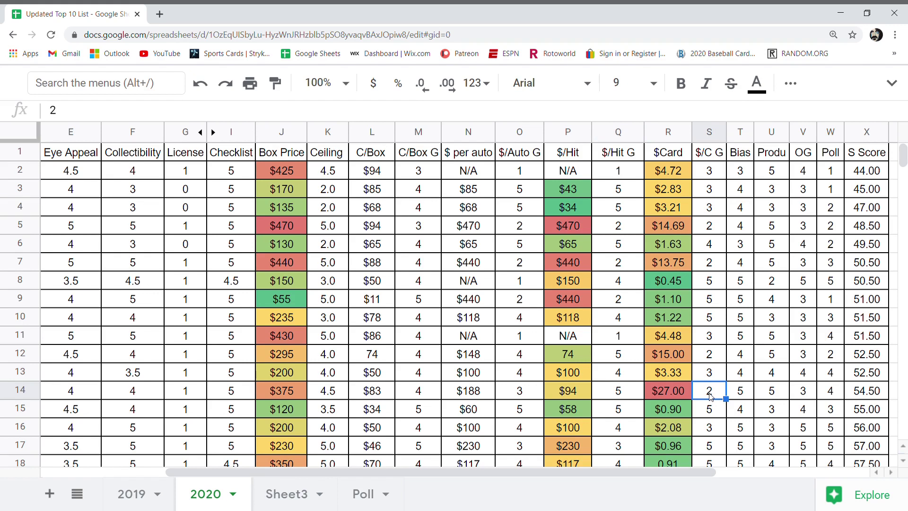
{"action": "left_click", "coordinate": [741, 395]}
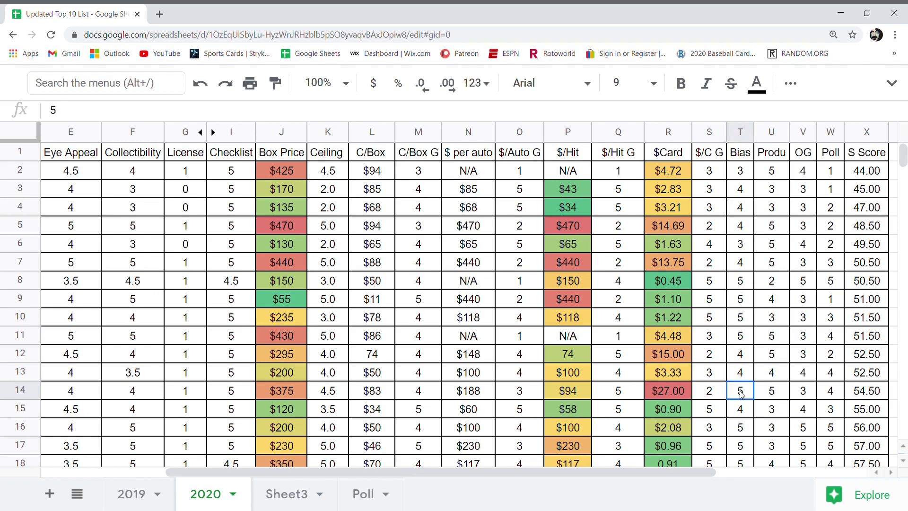
{"action": "left_click", "coordinate": [775, 394]}
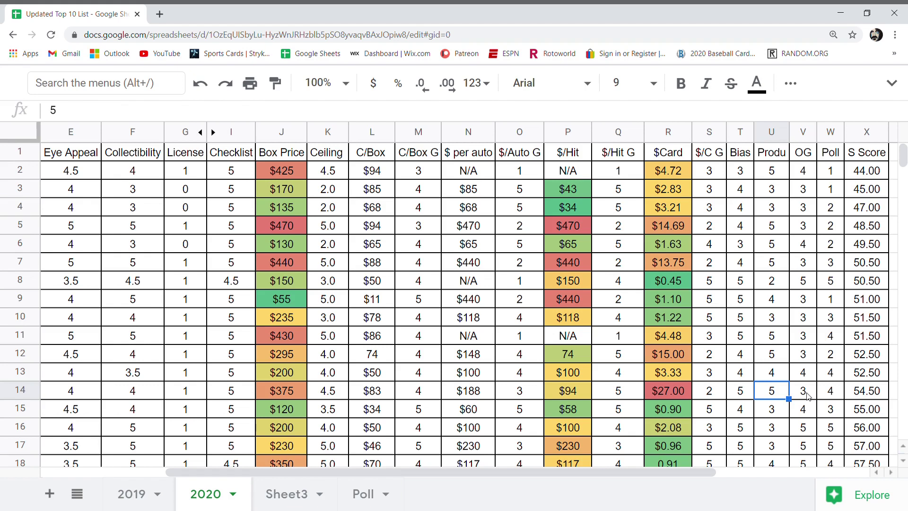
{"action": "left_click", "coordinate": [831, 394]}
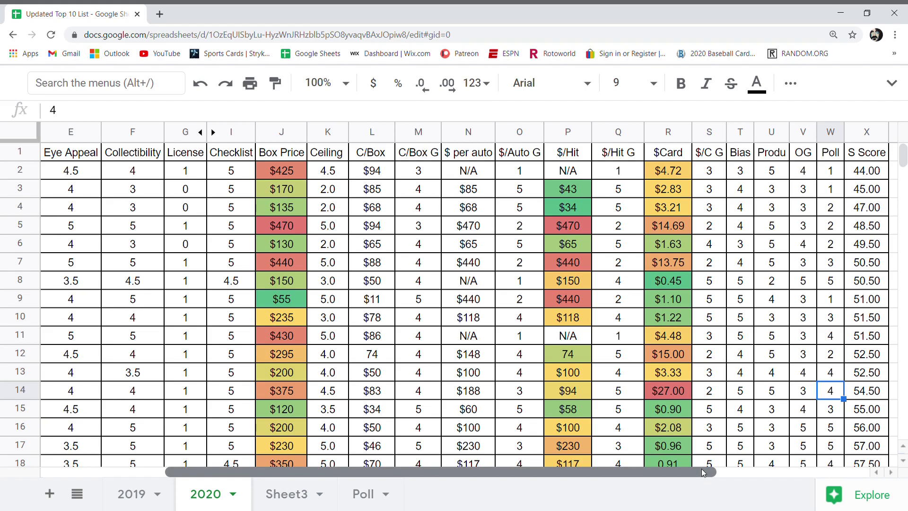
Examine the Topps Stadium Club row's Stock, Eye Appeal, Collectibility and Checklist ratings
{"action": "left_click_drag", "start_coordinate": [703, 472], "coordinate": [579, 472]}
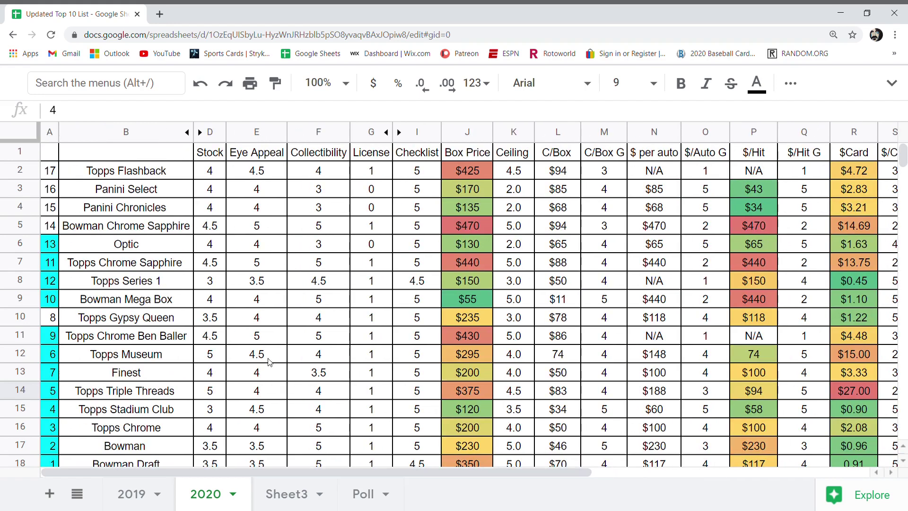
{"action": "left_click", "coordinate": [171, 409]}
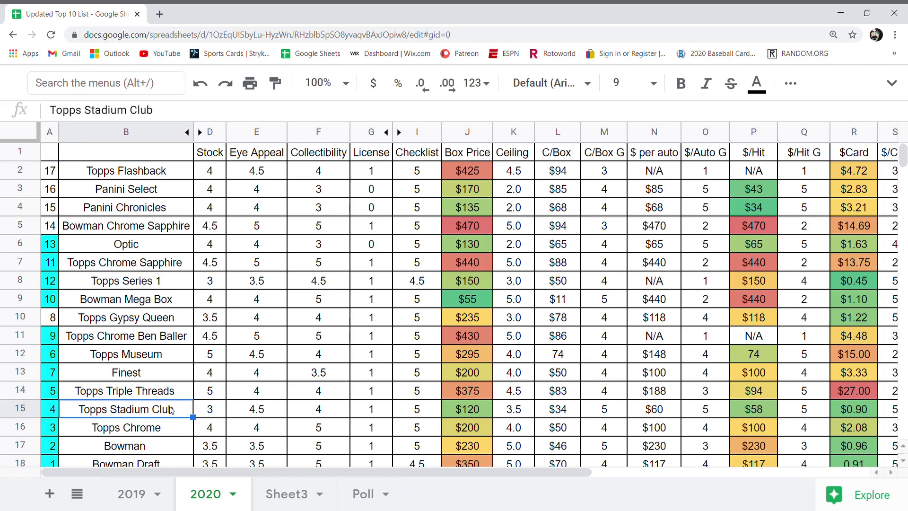
{"action": "left_click", "coordinate": [207, 414]}
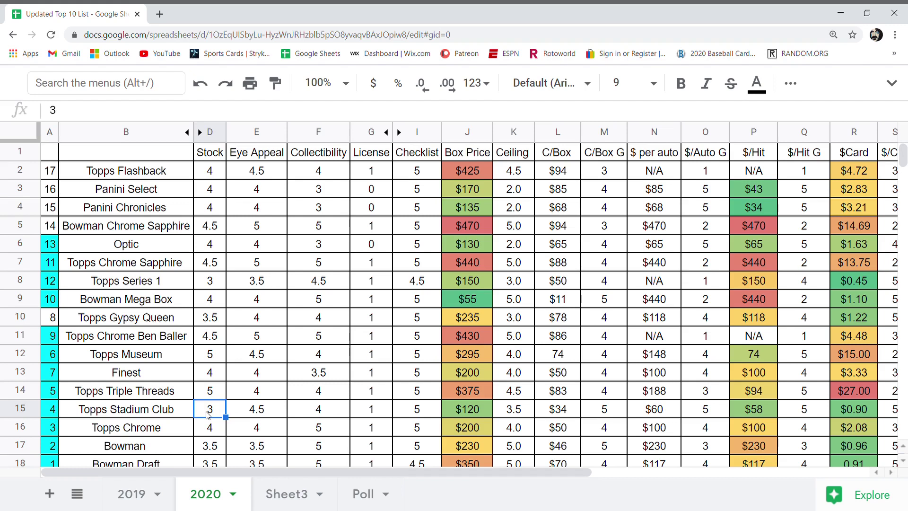
{"action": "left_click", "coordinate": [250, 413]}
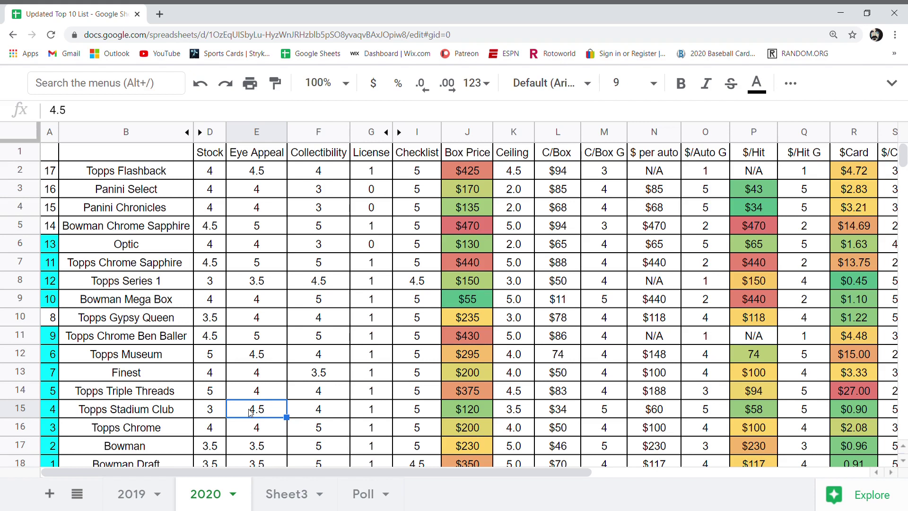
{"action": "left_click", "coordinate": [308, 414]}
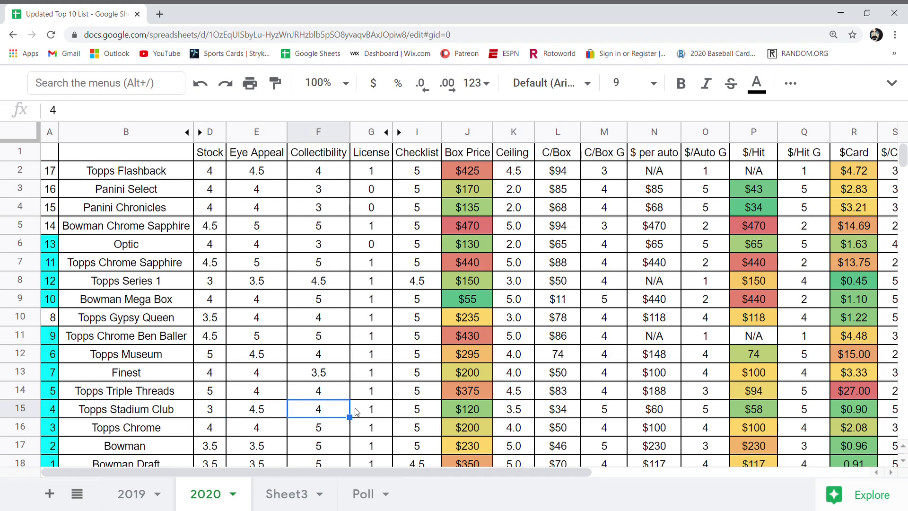
{"action": "left_click", "coordinate": [398, 411]}
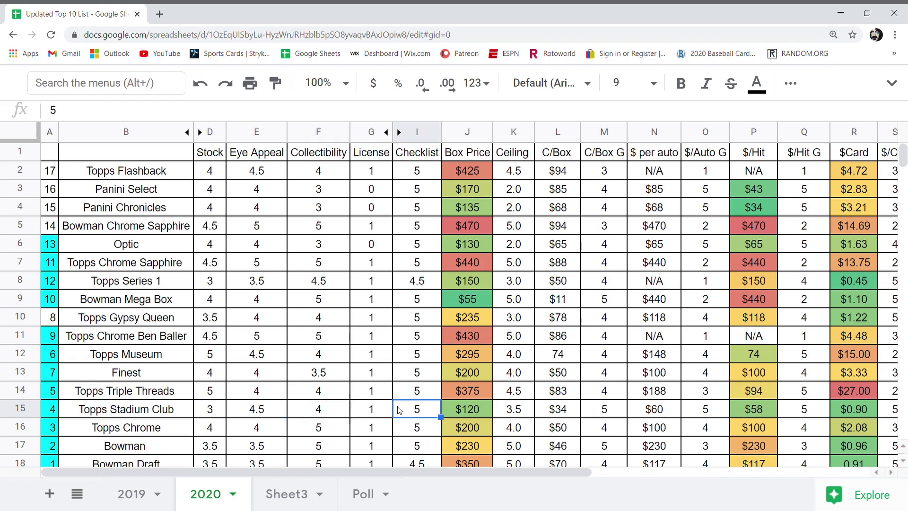
Review Topps Stadium Club's Box Price and Ceiling along with its C/Box G grade and C/Box formula
{"action": "left_click", "coordinate": [486, 410]}
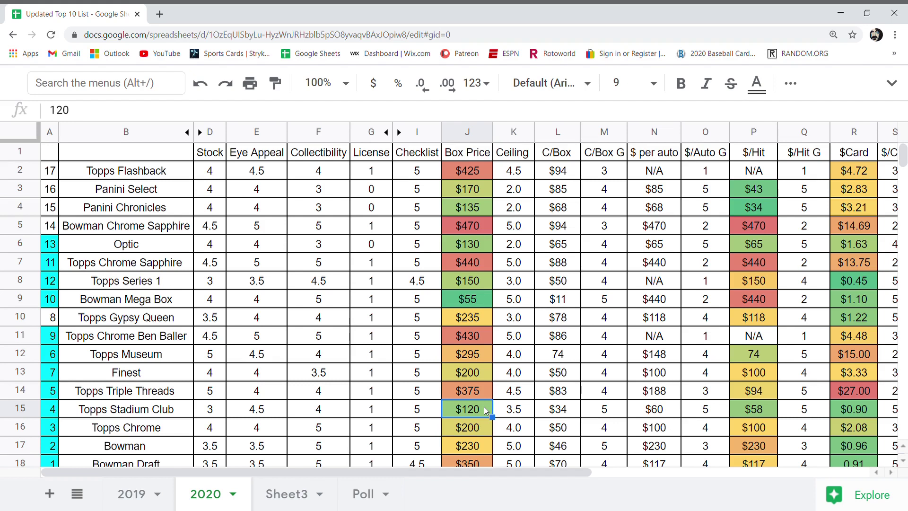
{"action": "left_click", "coordinate": [513, 409]}
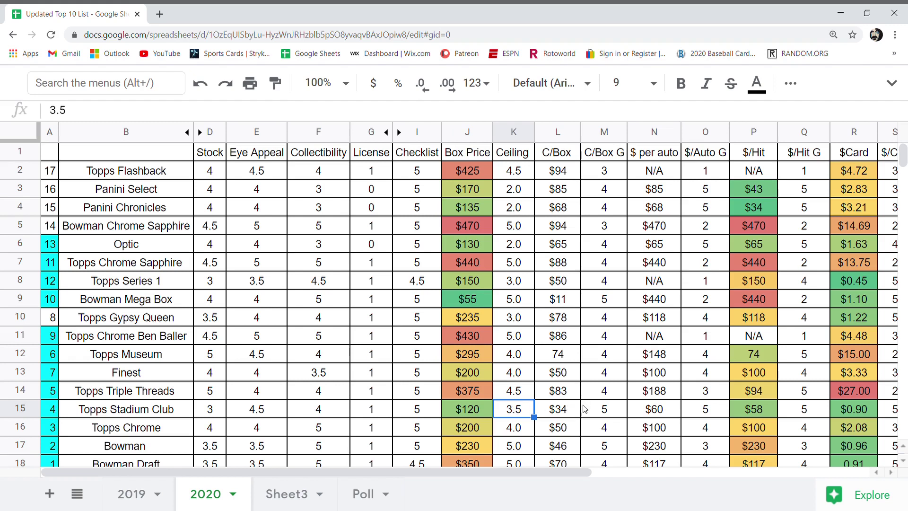
{"action": "left_click", "coordinate": [603, 408]}
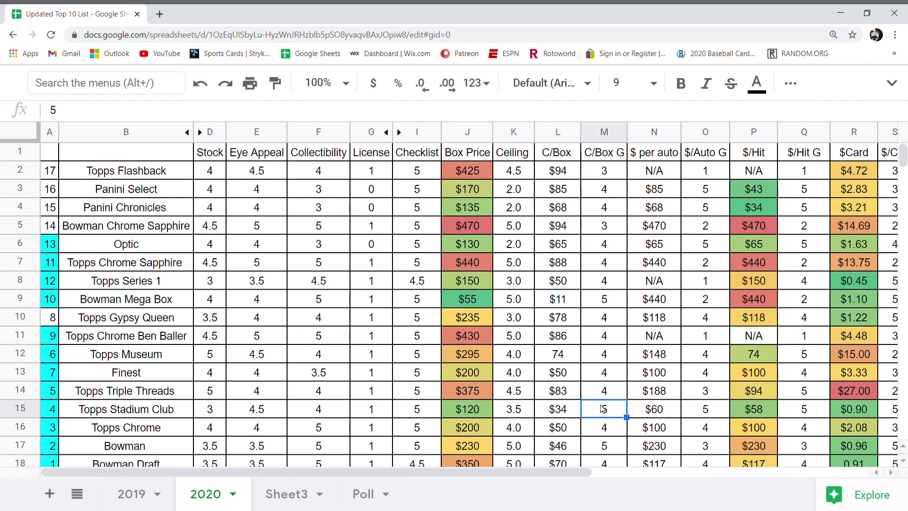
{"action": "left_click", "coordinate": [558, 415]}
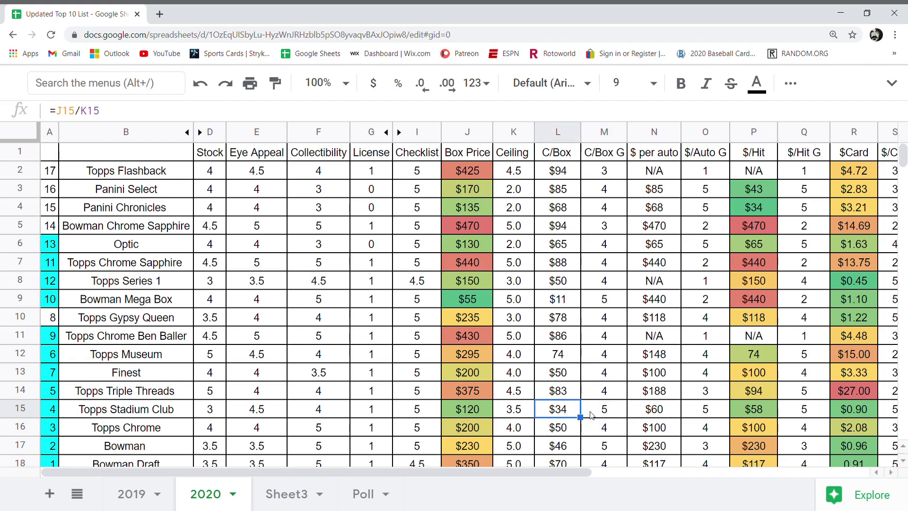
Check Topps Stadium Club's $/Auto G, $/Hit G and $/C G grades
{"action": "left_click", "coordinate": [691, 408]}
{"action": "left_click_drag", "start_coordinate": [554, 473], "coordinate": [690, 469]}
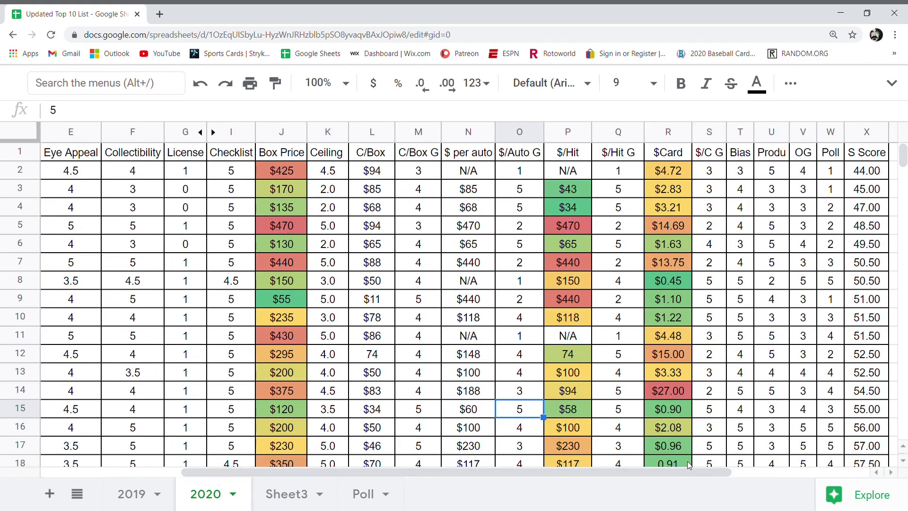
{"action": "left_click", "coordinate": [604, 412]}
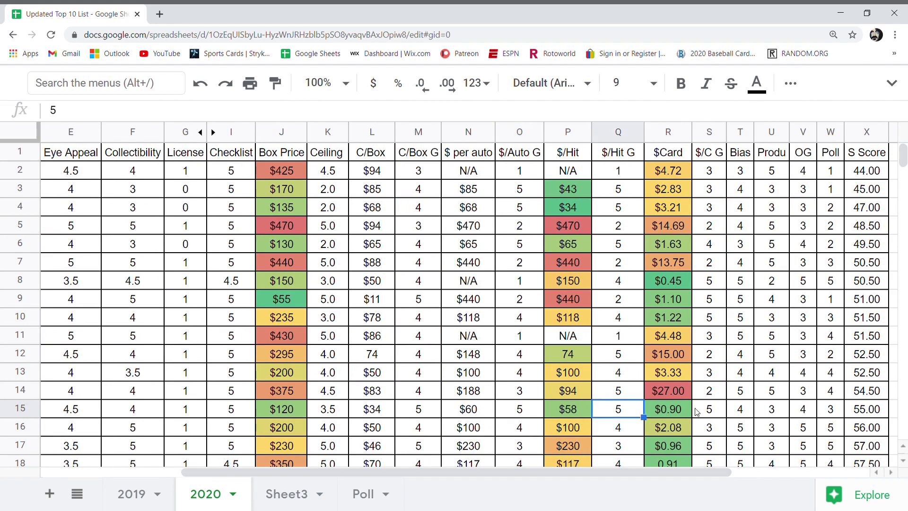
{"action": "left_click", "coordinate": [718, 414]}
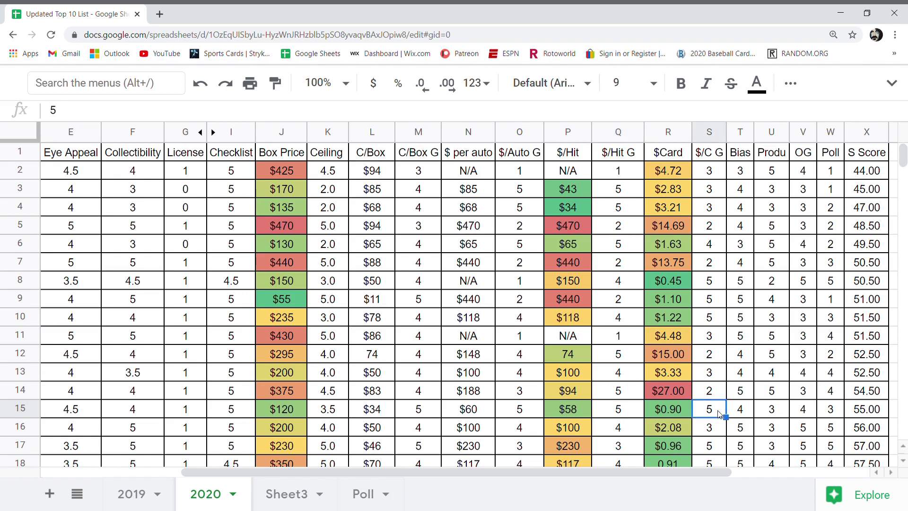
Review Topps Stadium Club's Bias, Produ, OG and Poll ratings, followed by its S Score
{"action": "left_click", "coordinate": [740, 411]}
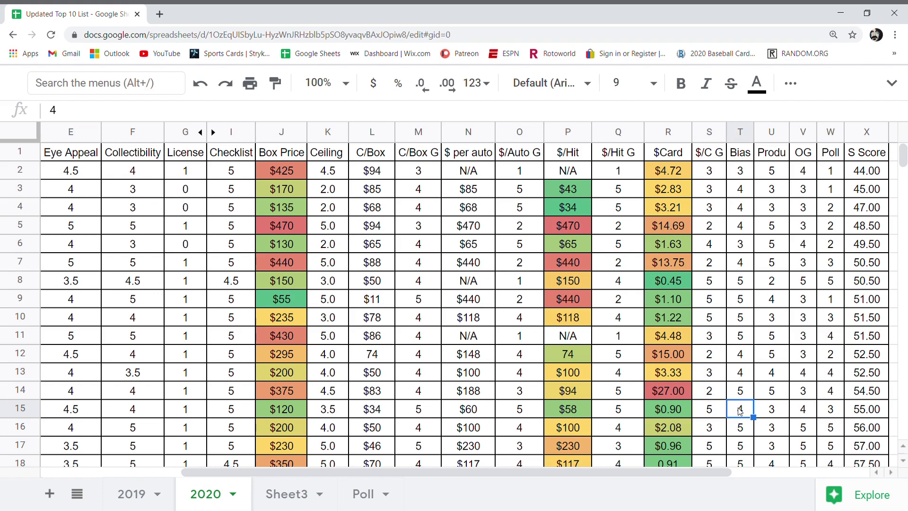
{"action": "left_click", "coordinate": [772, 415]}
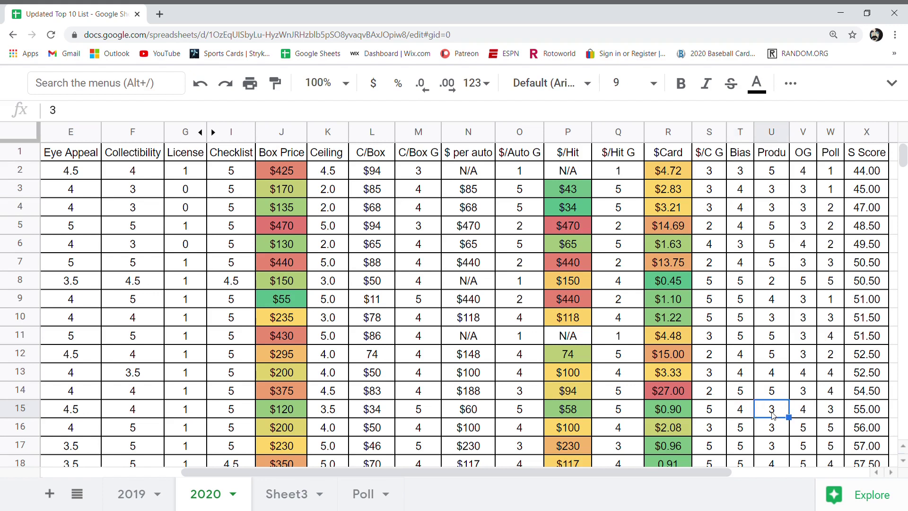
{"action": "left_click", "coordinate": [810, 411]}
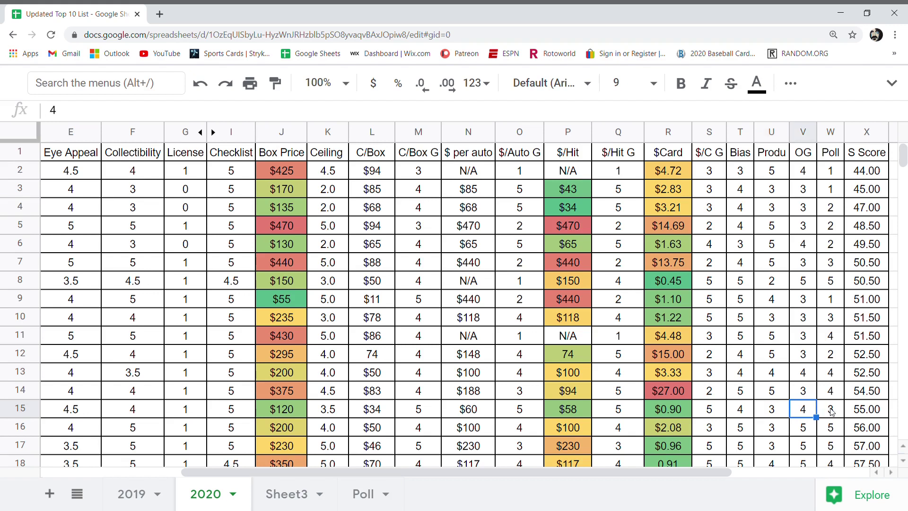
{"action": "left_click", "coordinate": [831, 410]}
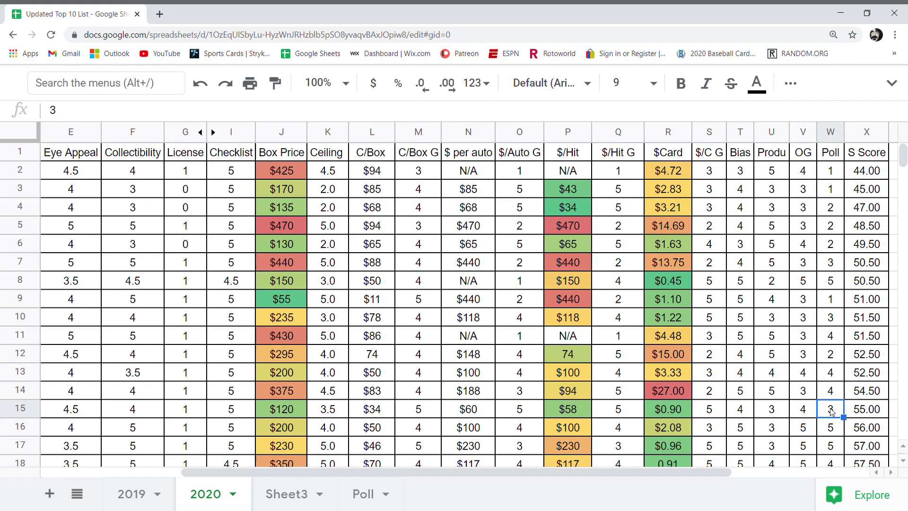
{"action": "left_click", "coordinate": [863, 413]}
Examine the Topps Chrome row's Stock, Eye Appeal, Collectibility and Ceiling ratings
{"action": "left_click_drag", "start_coordinate": [726, 473], "coordinate": [588, 473]}
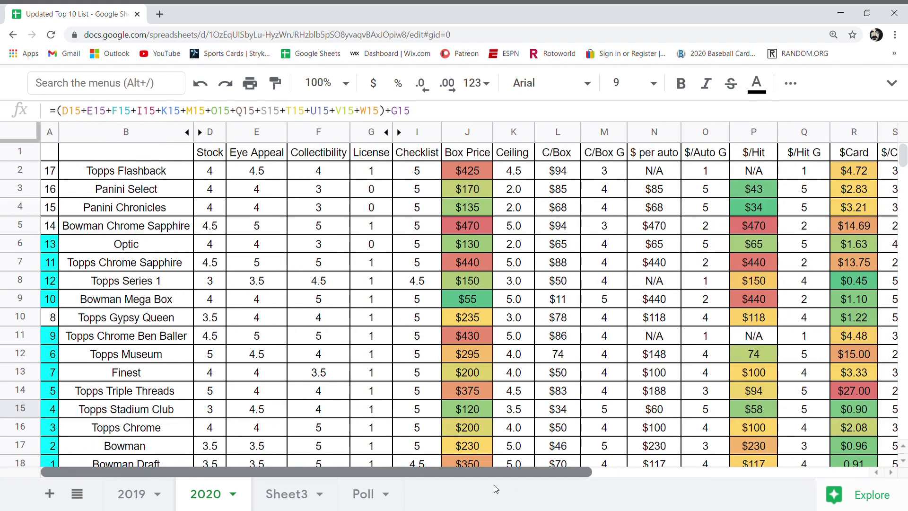
{"action": "left_click", "coordinate": [179, 436]}
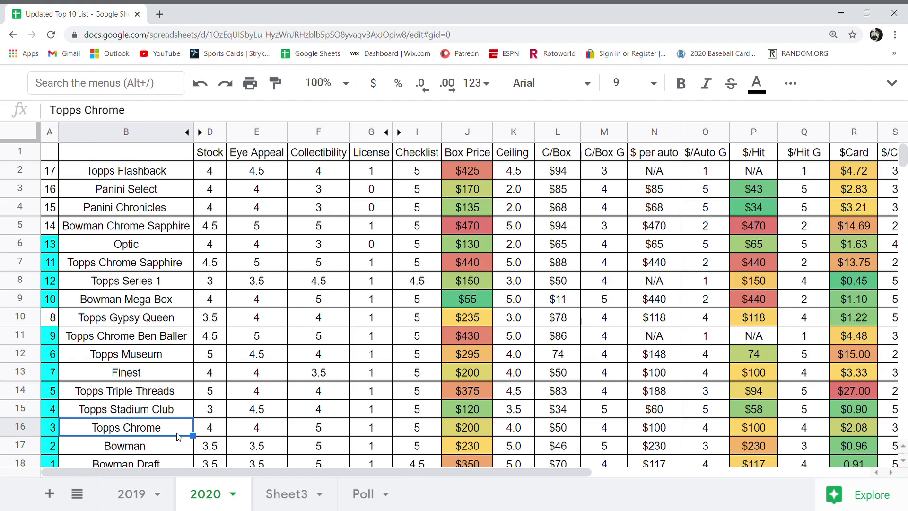
{"action": "left_click", "coordinate": [210, 431]}
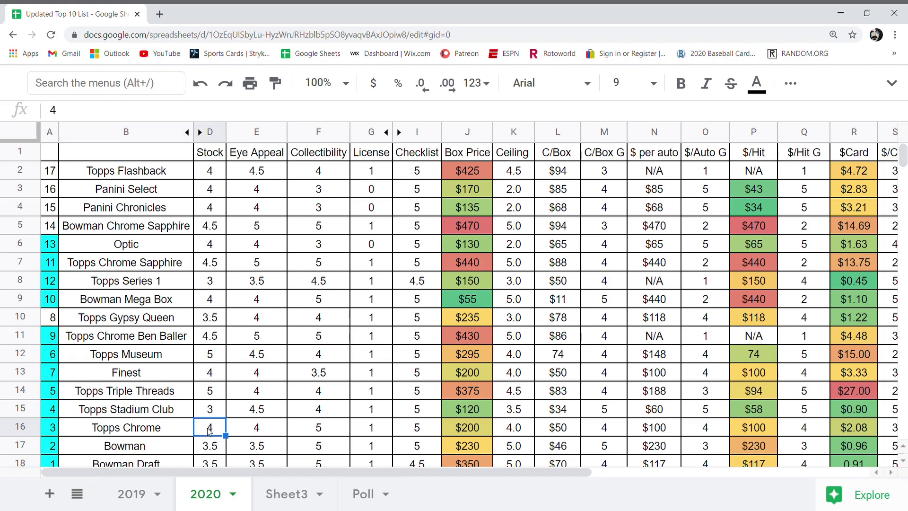
{"action": "left_click", "coordinate": [251, 433]}
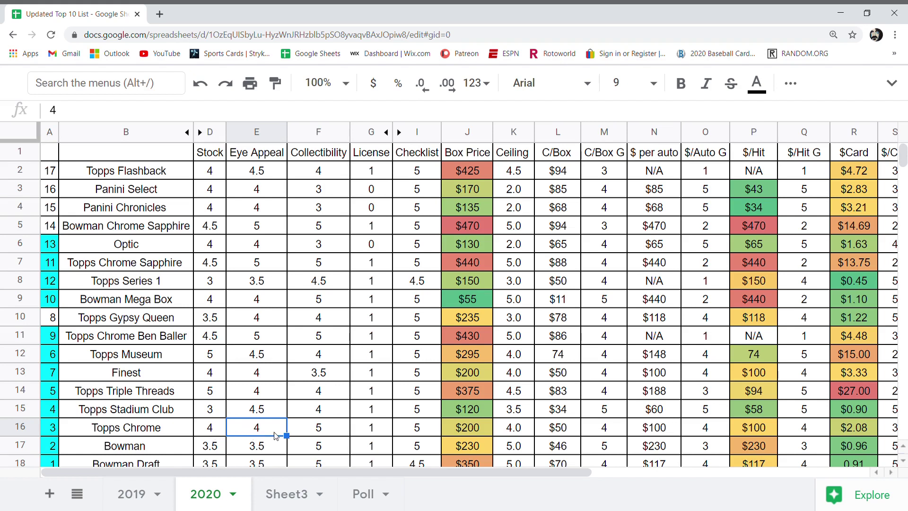
{"action": "left_click", "coordinate": [319, 434]}
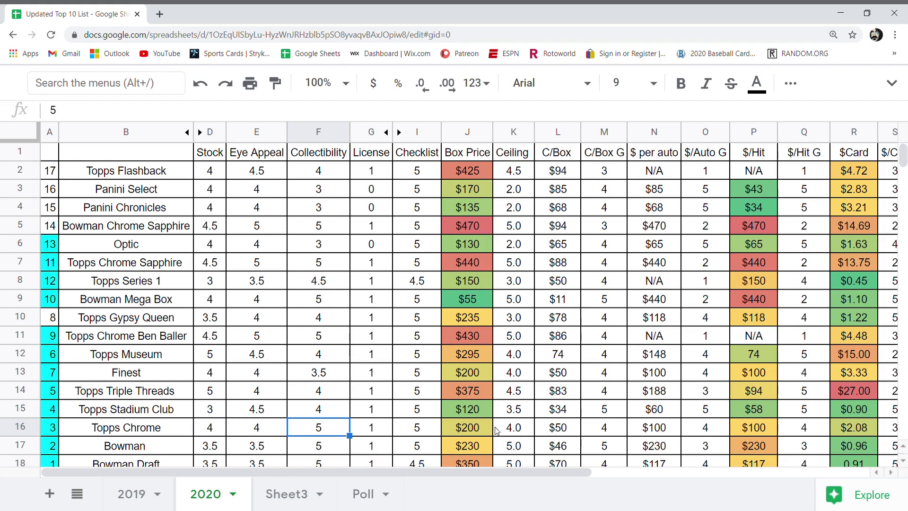
{"action": "left_click", "coordinate": [513, 427]}
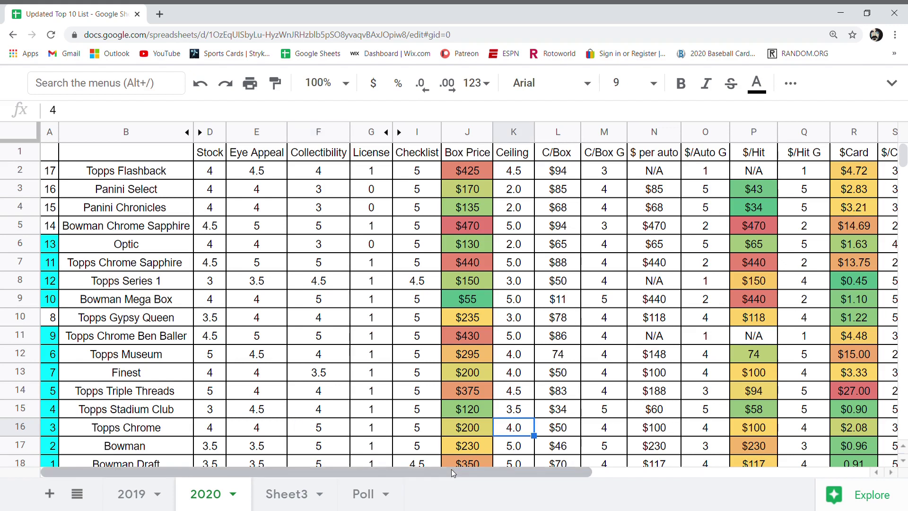
Check Topps Chrome's C/Box formula and its C/Box G, $/Auto G, $/Hit G and $/C G grades
{"action": "left_click_drag", "start_coordinate": [457, 473], "coordinate": [607, 470]}
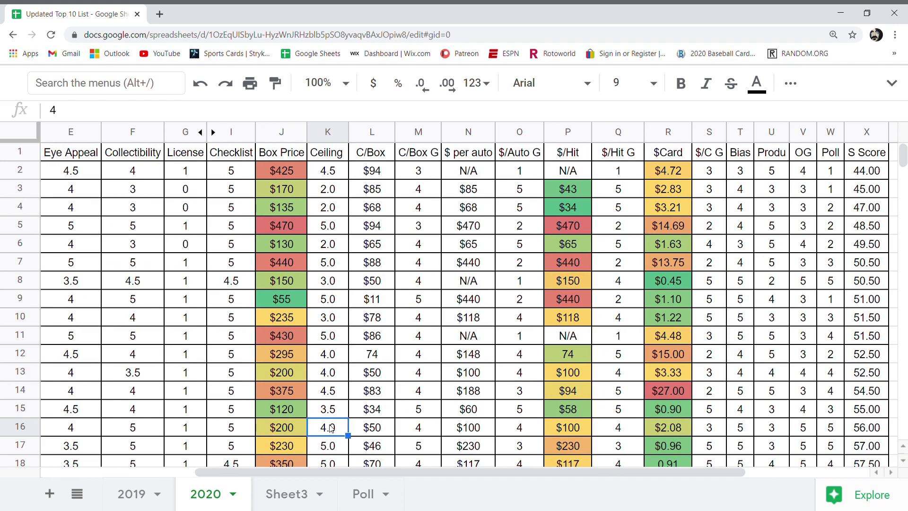
{"action": "left_click", "coordinate": [382, 428]}
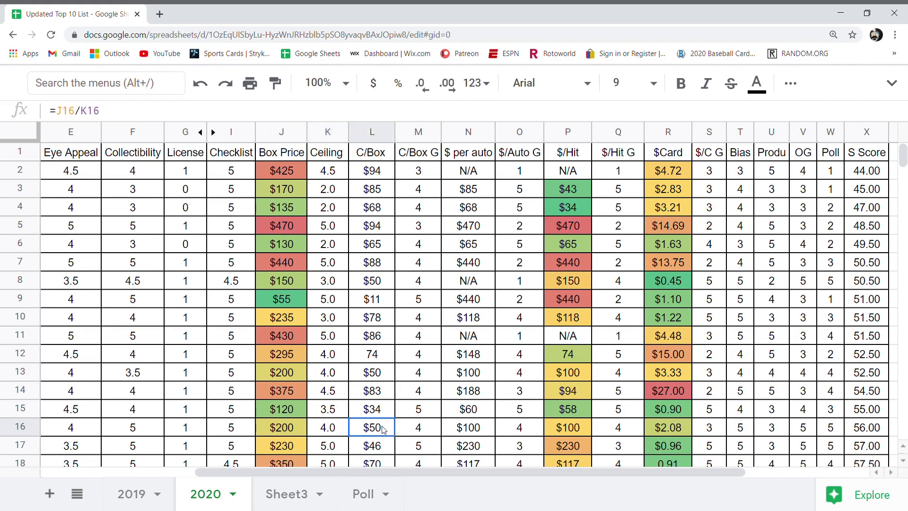
{"action": "left_click", "coordinate": [416, 434]}
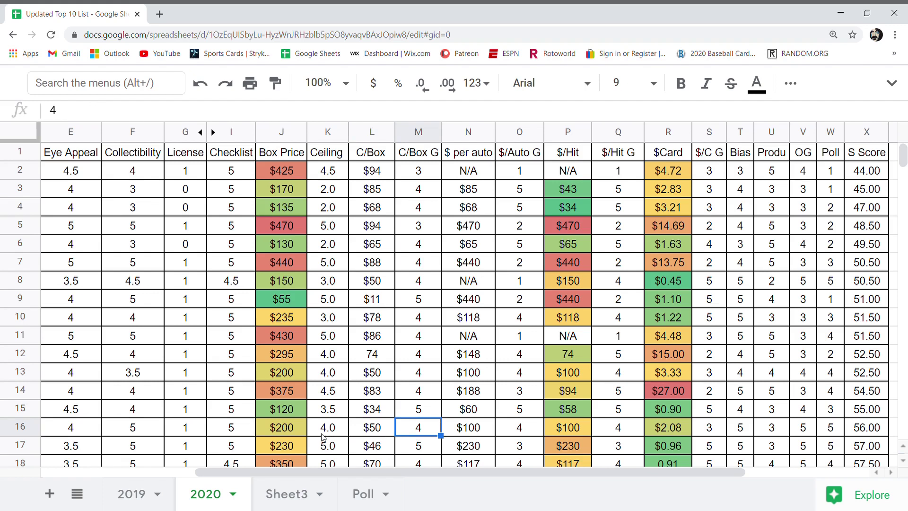
{"action": "left_click", "coordinate": [520, 433]}
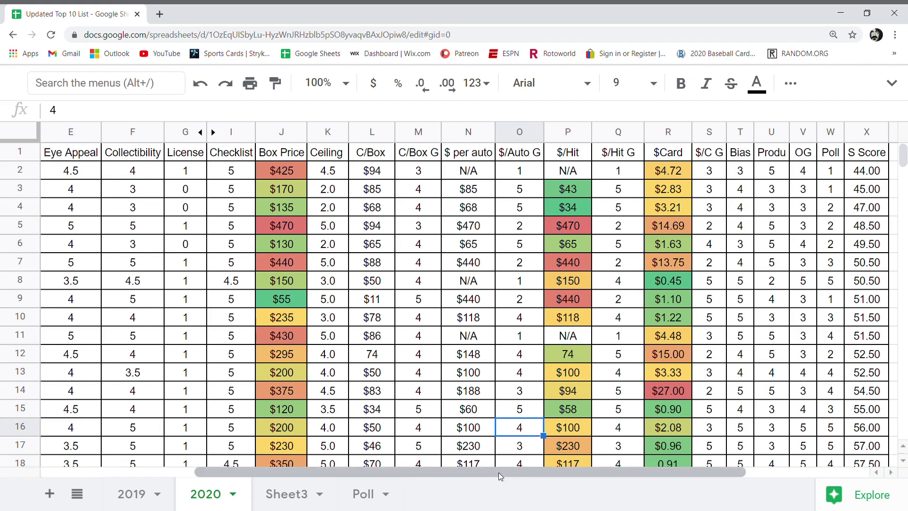
{"action": "left_click_drag", "start_coordinate": [500, 475], "coordinate": [538, 475]}
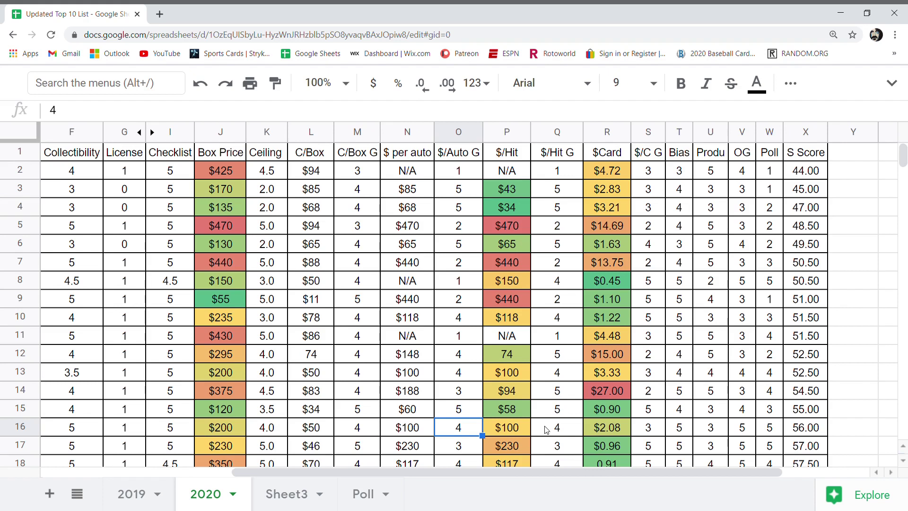
{"action": "left_click", "coordinate": [555, 427]}
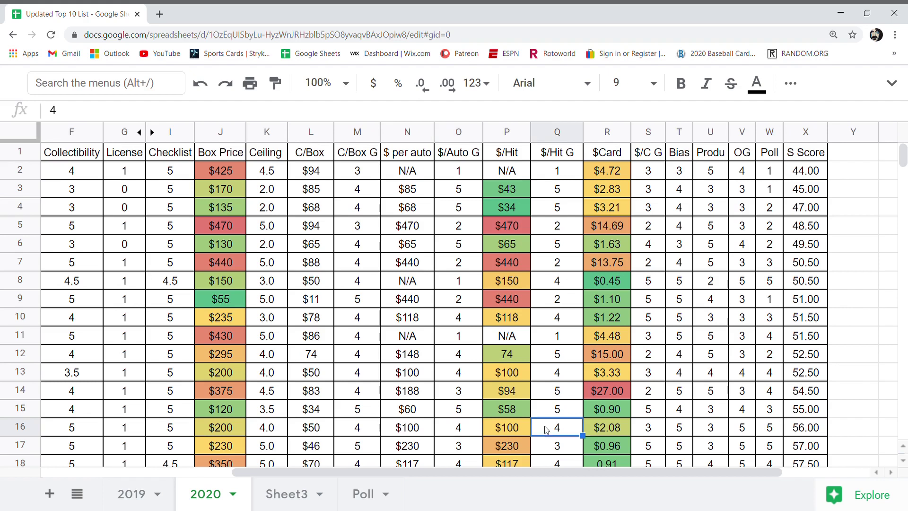
{"action": "left_click", "coordinate": [648, 428]}
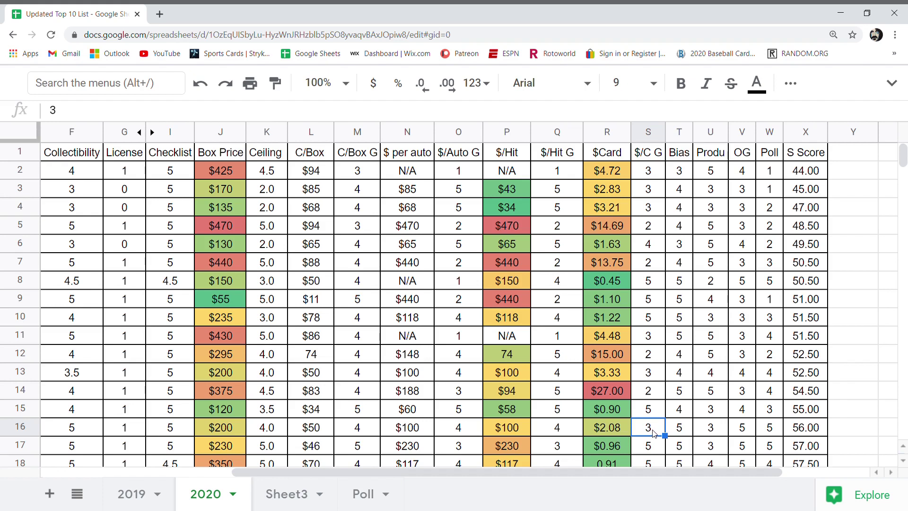
Review Topps Chrome's Bias, Produ, OG and Poll ratings, followed by its S Score
{"action": "left_click", "coordinate": [680, 429]}
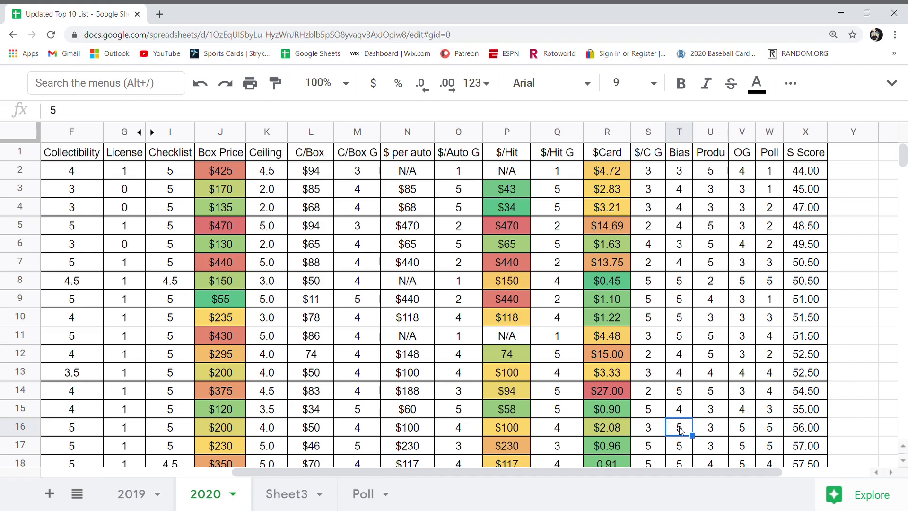
{"action": "left_click", "coordinate": [704, 431]}
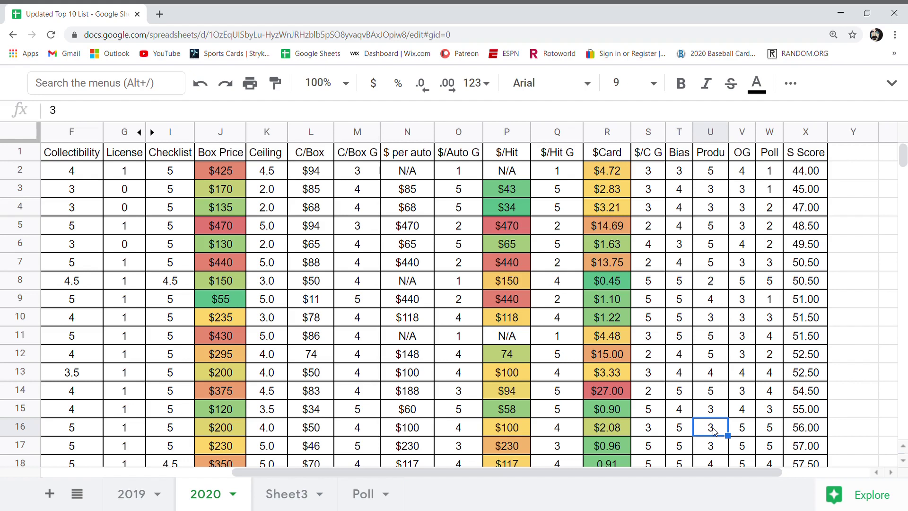
{"action": "left_click", "coordinate": [746, 431]}
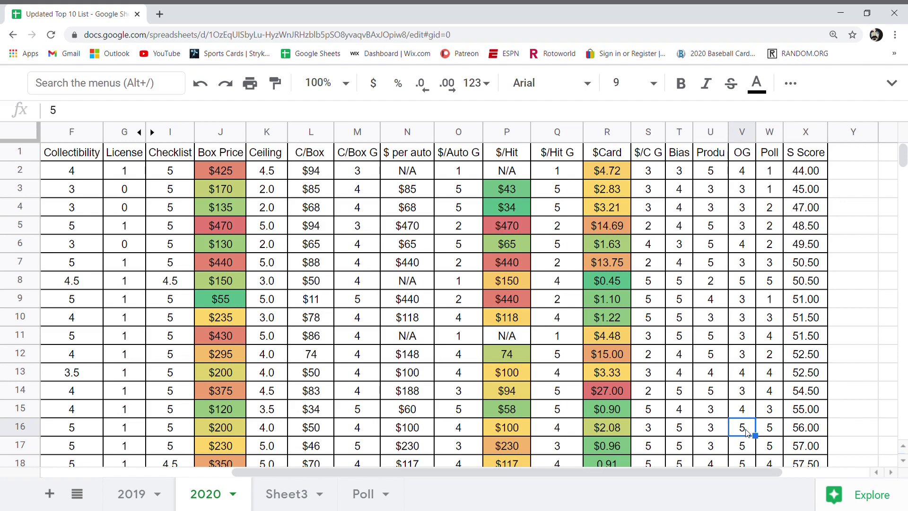
{"action": "left_click", "coordinate": [771, 430]}
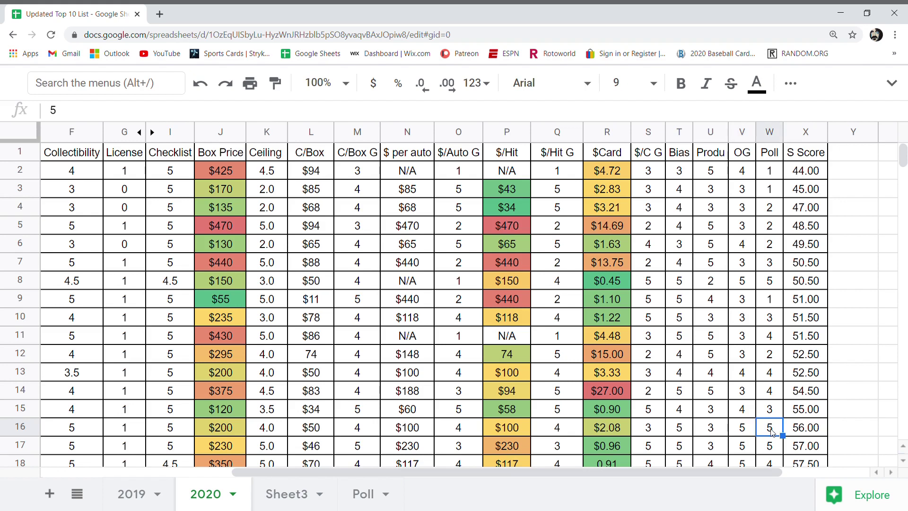
{"action": "left_click", "coordinate": [797, 433]}
{"action": "left_click_drag", "start_coordinate": [757, 474], "coordinate": [565, 474]}
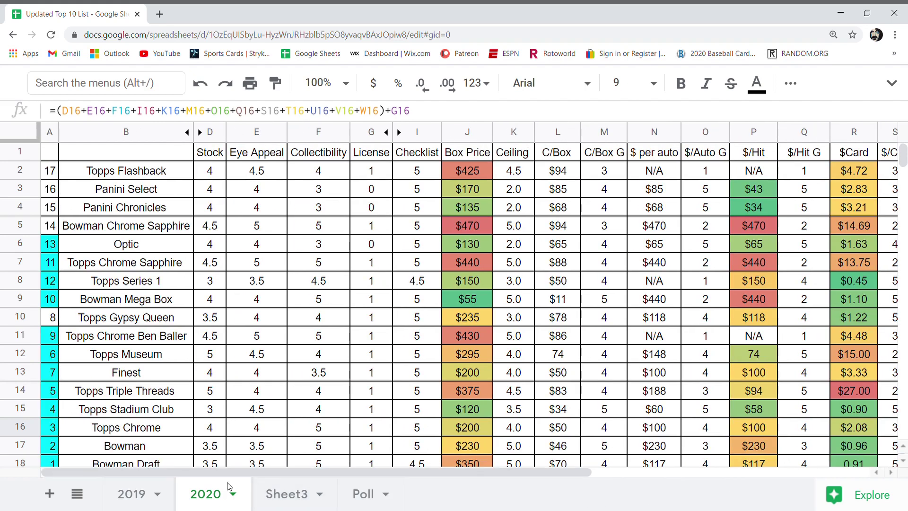
Examine the Bowman row's Stock, Eye Appeal, Collectibility, License and Checklist ratings
{"action": "left_click", "coordinate": [177, 453]}
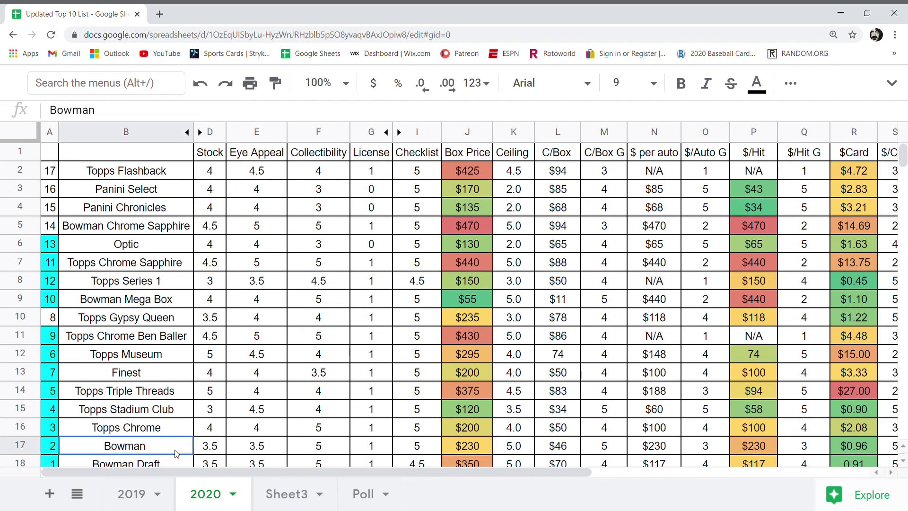
{"action": "left_click", "coordinate": [213, 450]}
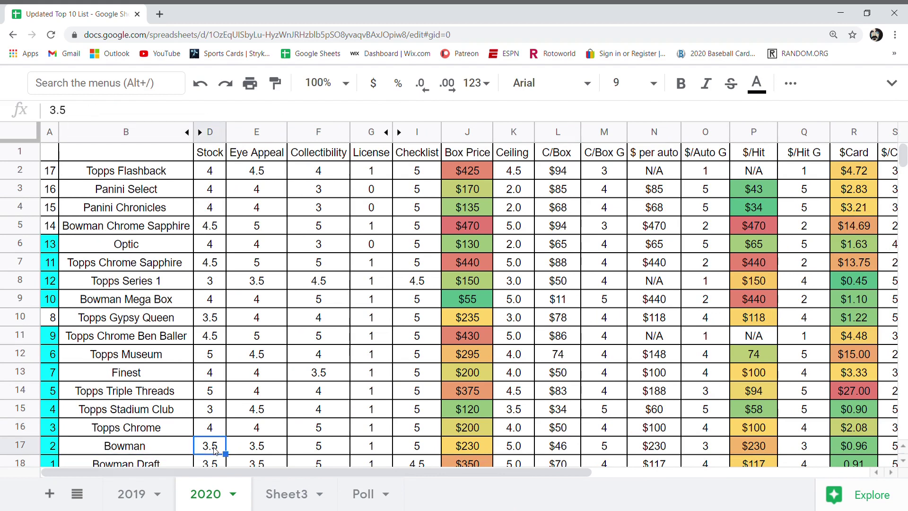
{"action": "left_click", "coordinate": [258, 451]}
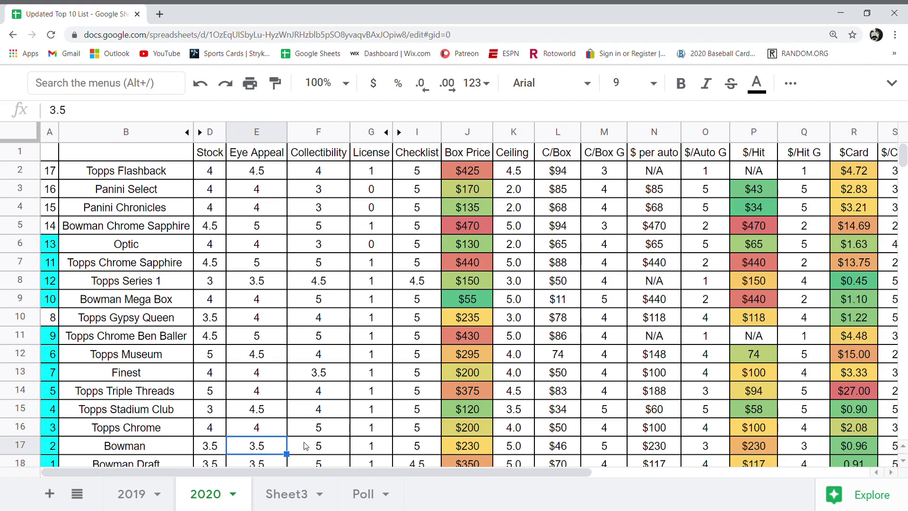
{"action": "left_click", "coordinate": [318, 447]}
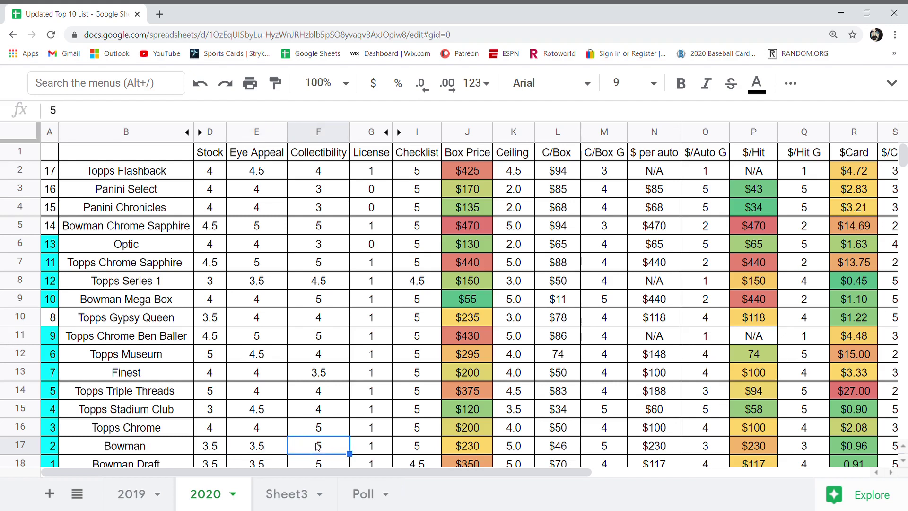
{"action": "left_click", "coordinate": [367, 451]}
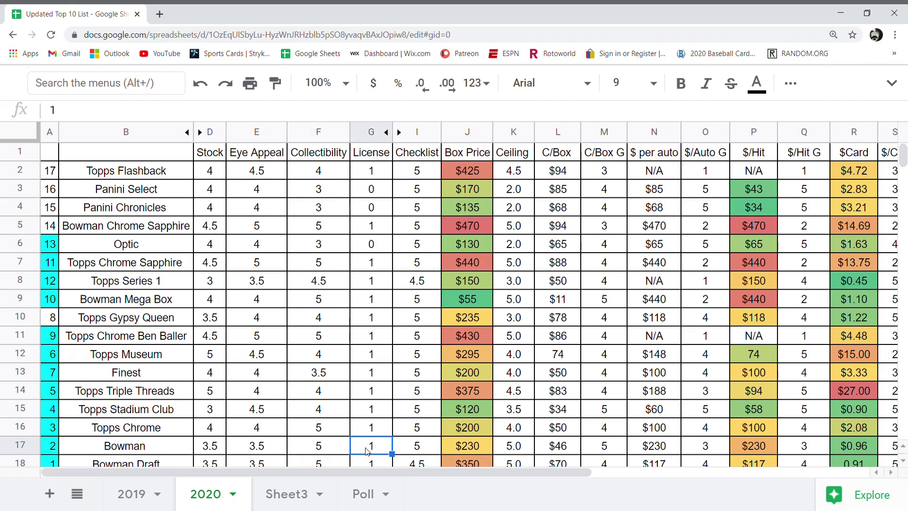
{"action": "left_click", "coordinate": [414, 450]}
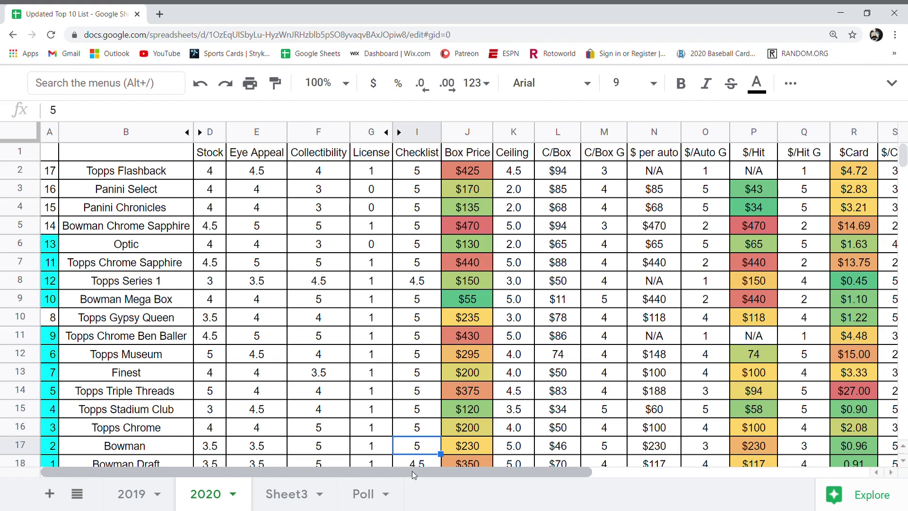
Check Bowman's Ceiling rating and its C/Box G, $/Auto G, $/Hit G and $/C G grades
{"action": "left_click_drag", "start_coordinate": [413, 474], "coordinate": [538, 470]}
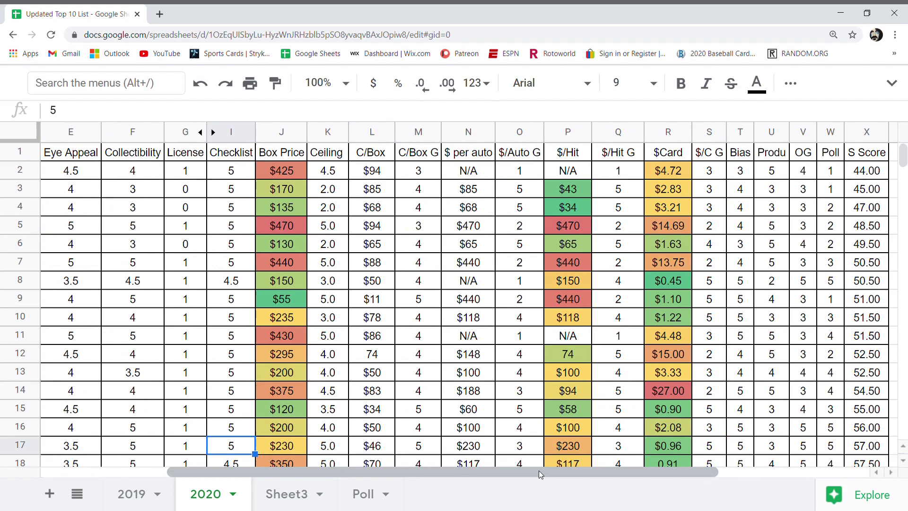
{"action": "left_click", "coordinate": [330, 450]}
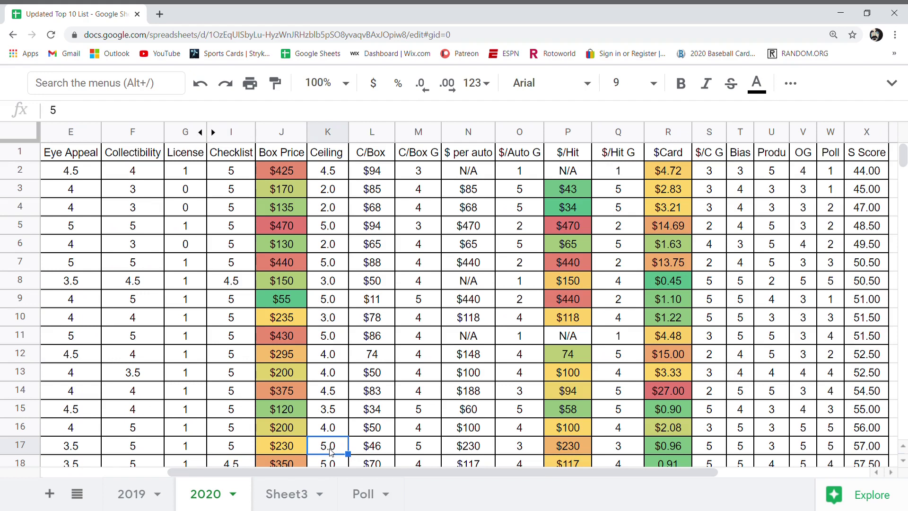
{"action": "left_click", "coordinate": [415, 447]}
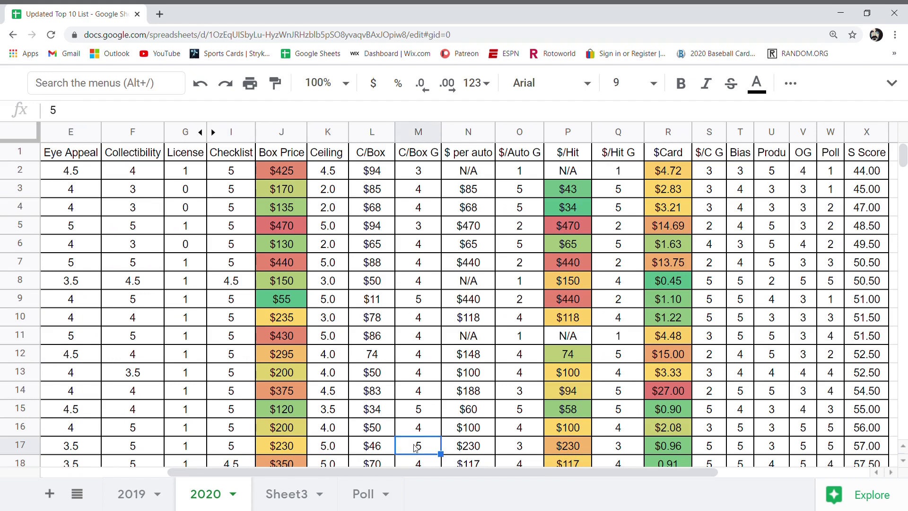
{"action": "left_click", "coordinate": [520, 448]}
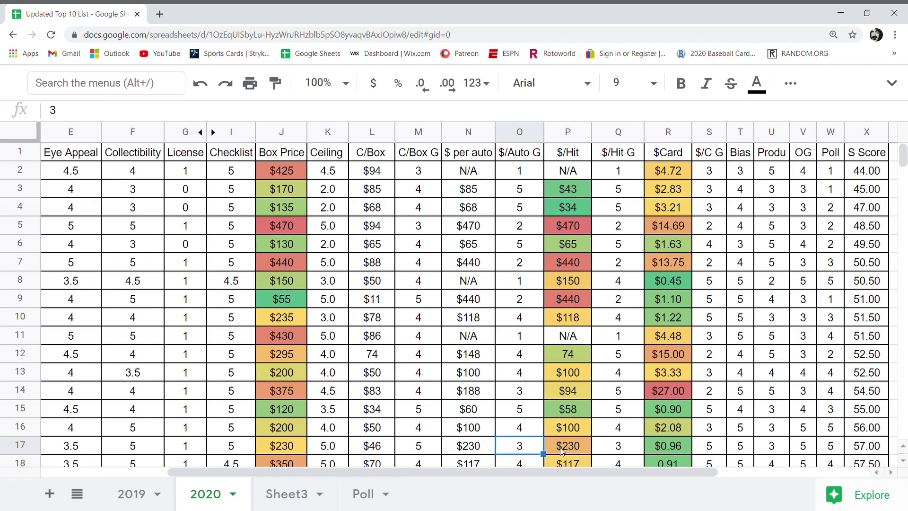
{"action": "left_click", "coordinate": [611, 451]}
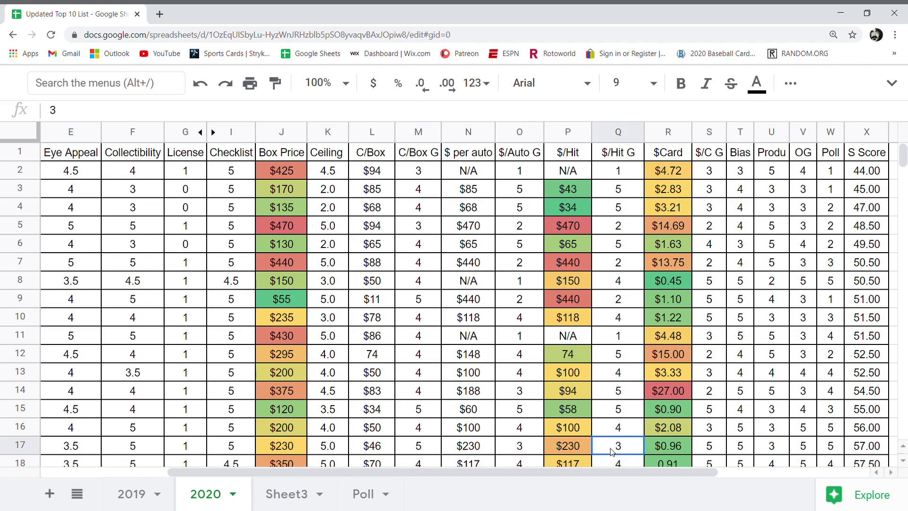
{"action": "left_click", "coordinate": [705, 448]}
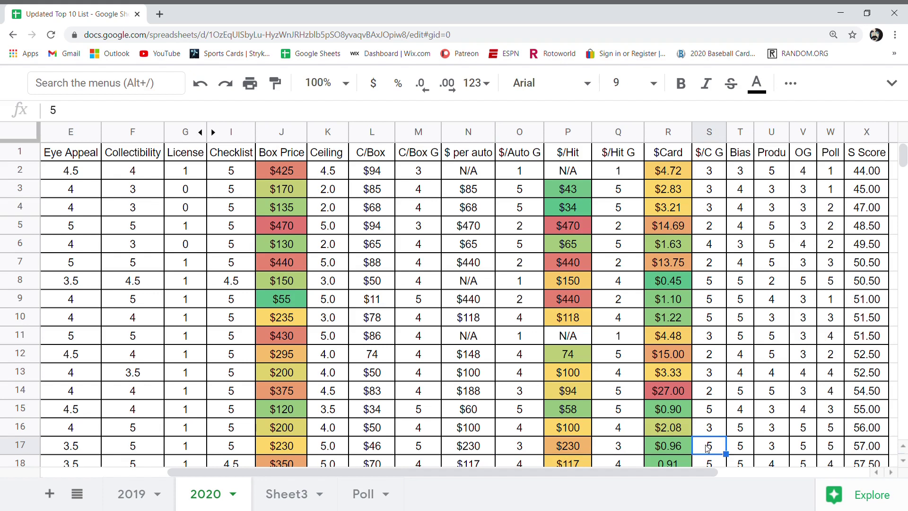
Review Bowman's Bias, Produ, OG and Poll ratings, followed by its S Score
{"action": "left_click", "coordinate": [742, 446]}
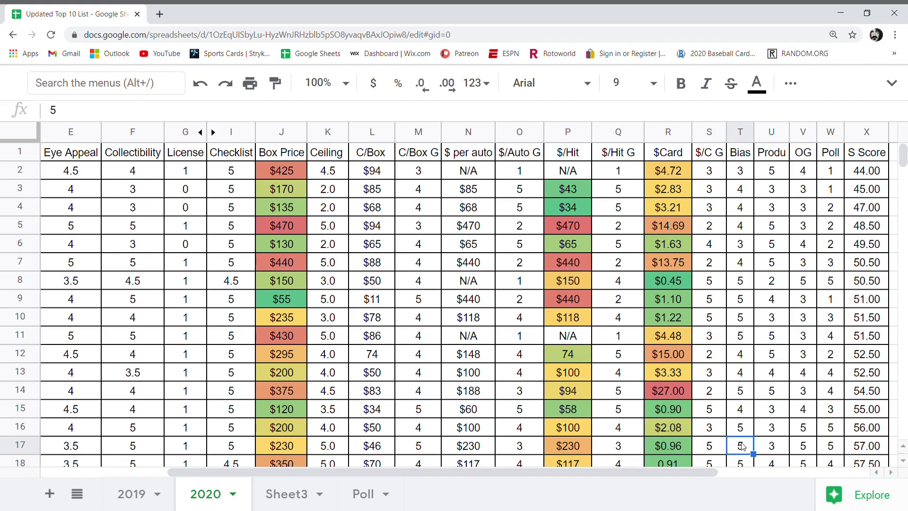
{"action": "left_click", "coordinate": [771, 450]}
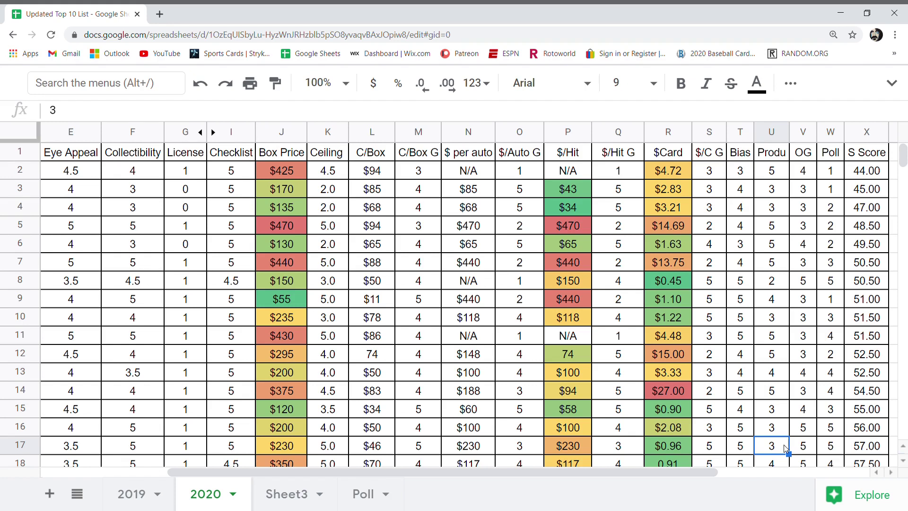
{"action": "left_click", "coordinate": [805, 449]}
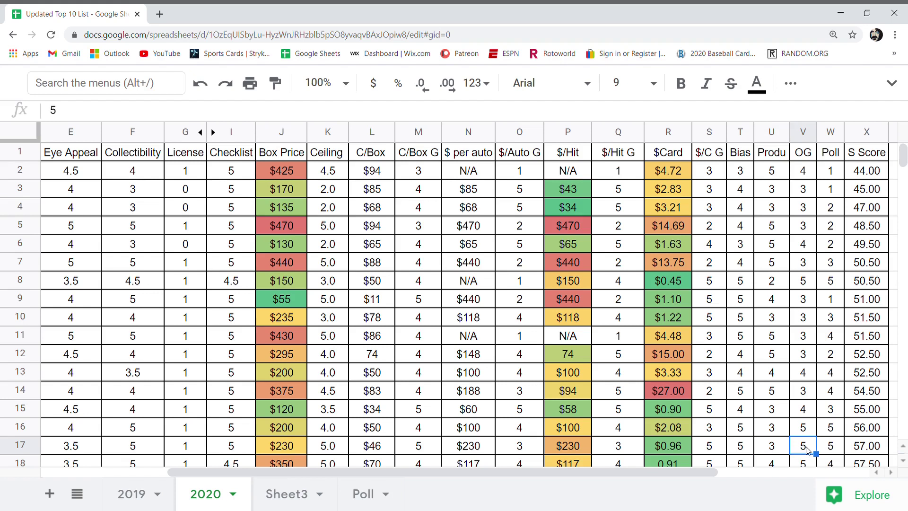
{"action": "left_click", "coordinate": [831, 448]}
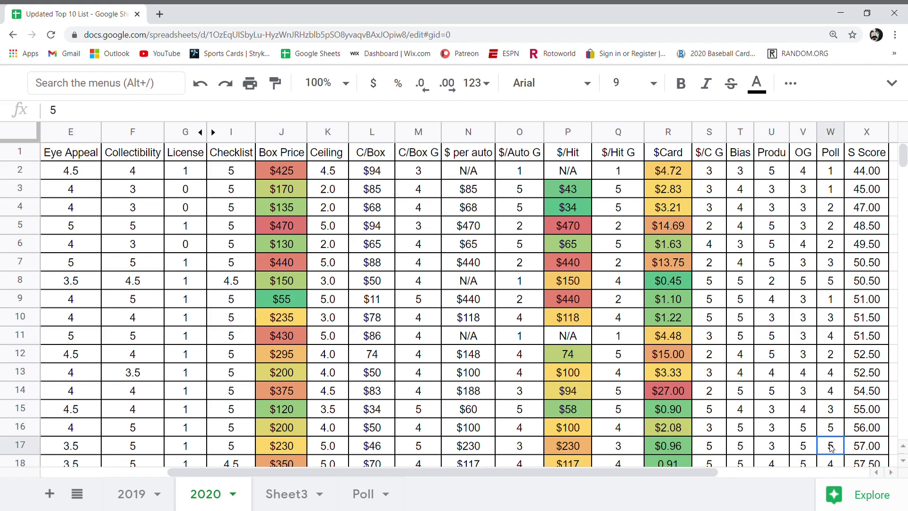
{"action": "left_click", "coordinate": [865, 448]}
Examine the Bowman Draft row's Eye Appeal, Collectibility and Checklist ratings
{"action": "left_click_drag", "start_coordinate": [708, 473], "coordinate": [519, 494]}
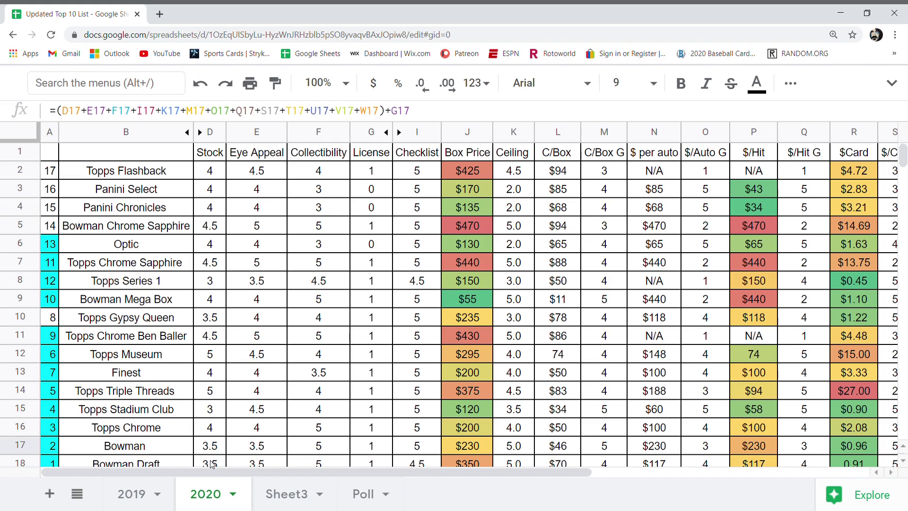
{"action": "left_click", "coordinate": [257, 464]}
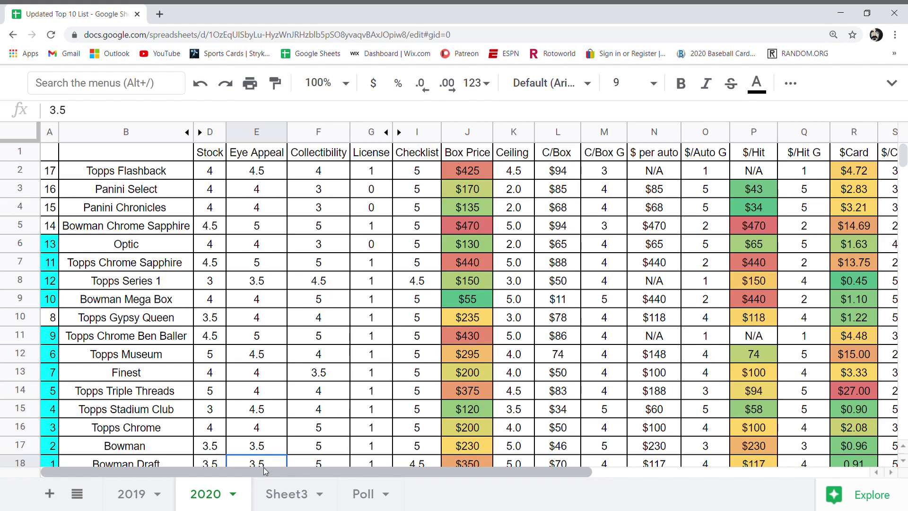
{"action": "left_click", "coordinate": [316, 463]}
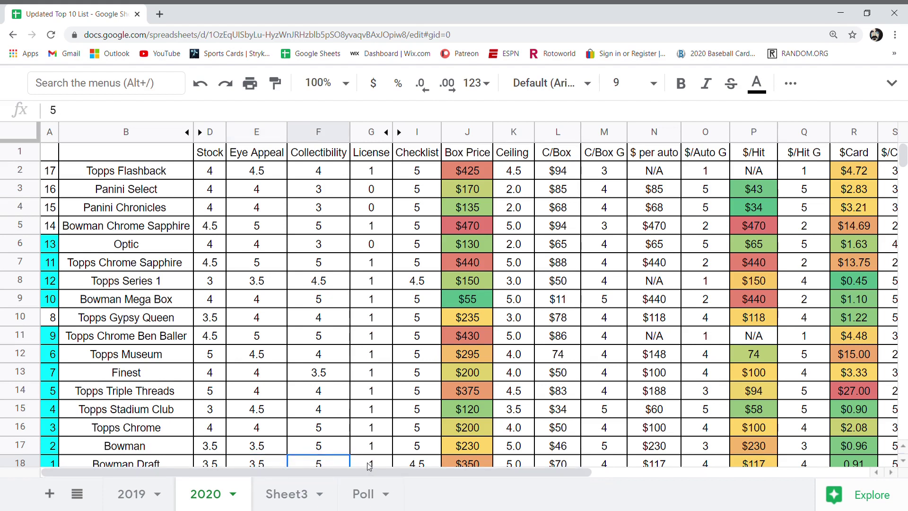
{"action": "left_click", "coordinate": [416, 462]}
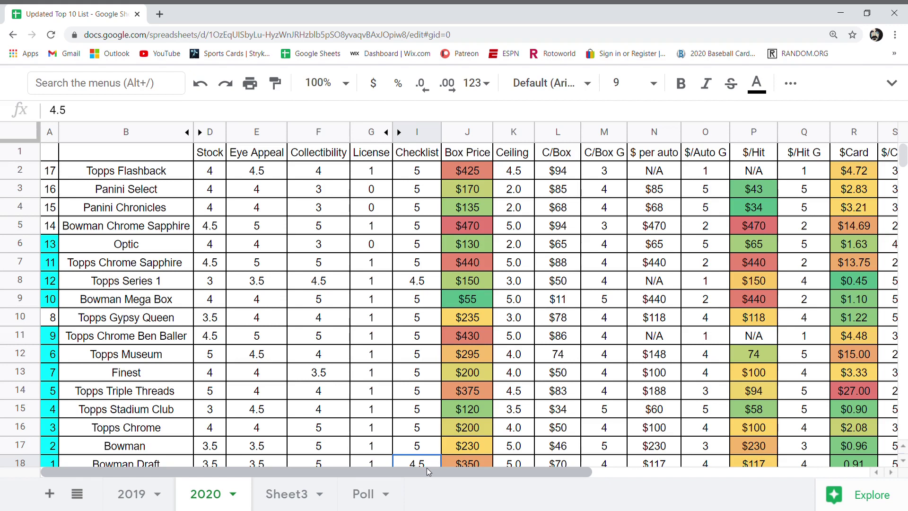
Check Bowman Draft's Ceiling rating and its C/Box G, $/Auto G, $/Hit G and $/C G grades
{"action": "left_click_drag", "start_coordinate": [428, 471], "coordinate": [564, 472]}
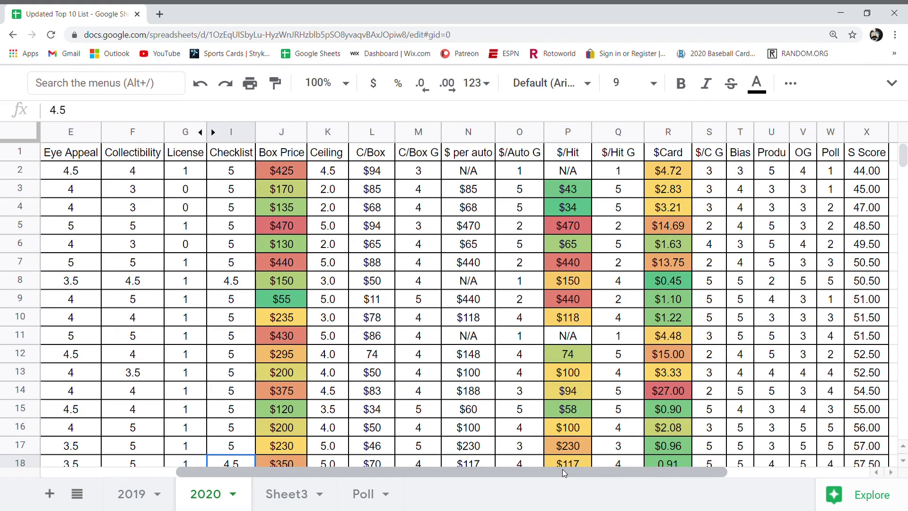
{"action": "left_click", "coordinate": [333, 464]}
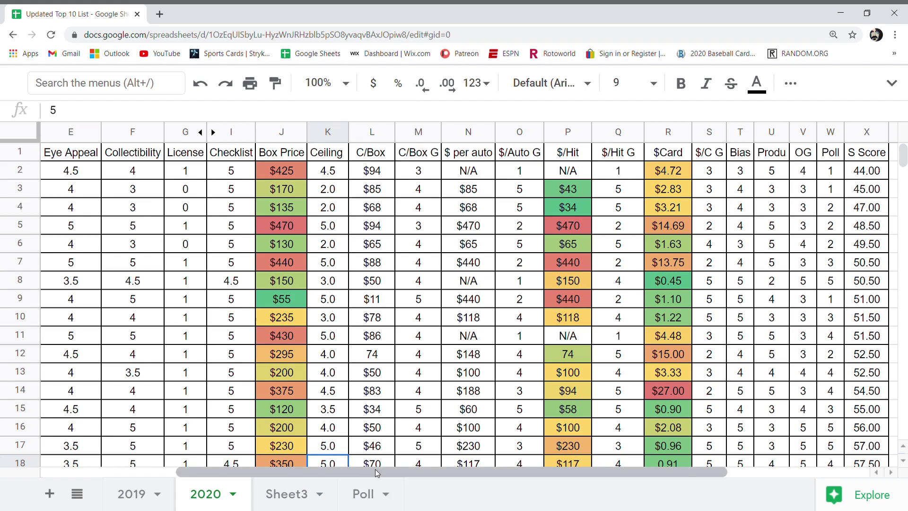
{"action": "left_click", "coordinate": [414, 464]}
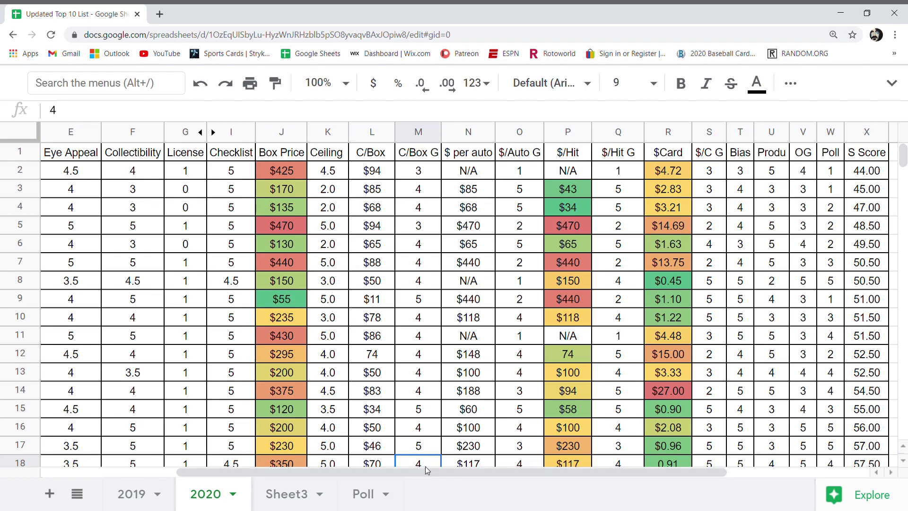
{"action": "left_click", "coordinate": [511, 464]}
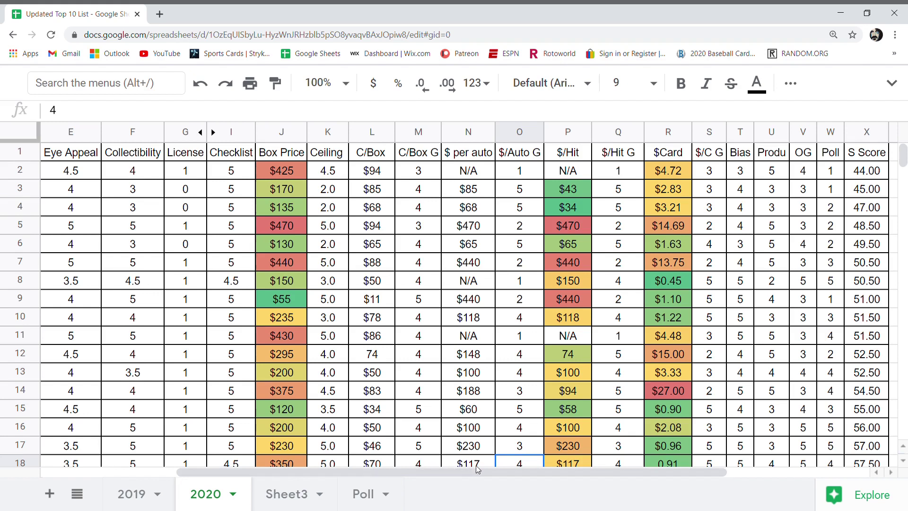
{"action": "left_click", "coordinate": [612, 462]}
{"action": "left_click", "coordinate": [709, 463]}
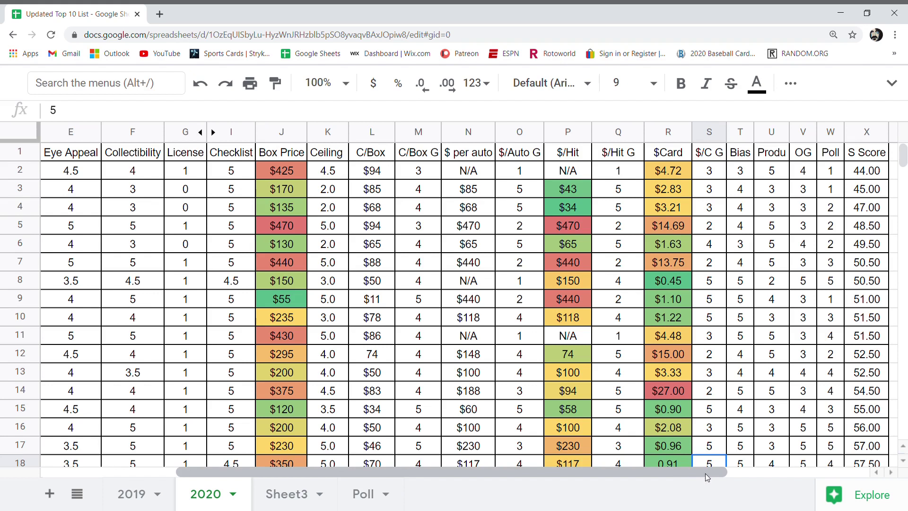
Review Bowman Draft's Bias, Produ, OG and Poll ratings, followed by its S Score
{"action": "left_click", "coordinate": [741, 463]}
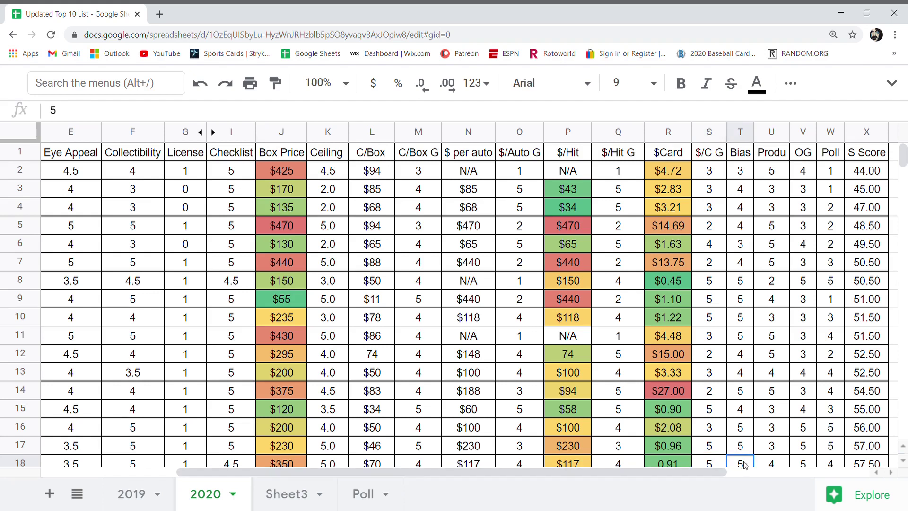
{"action": "left_click", "coordinate": [774, 465]}
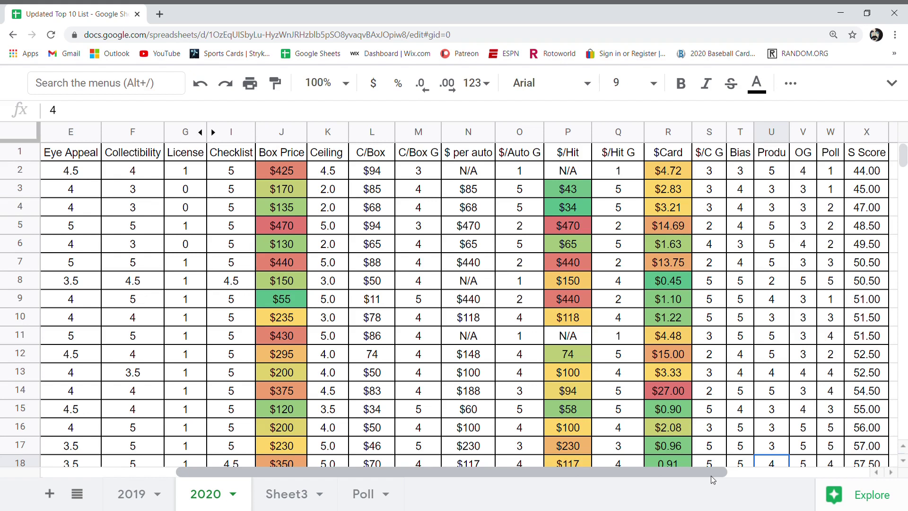
{"action": "left_click", "coordinate": [806, 465]}
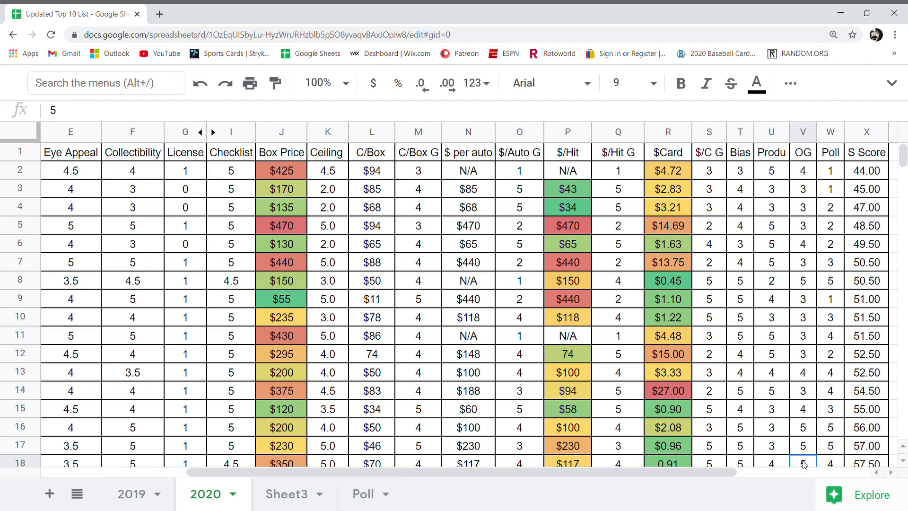
{"action": "left_click", "coordinate": [833, 464]}
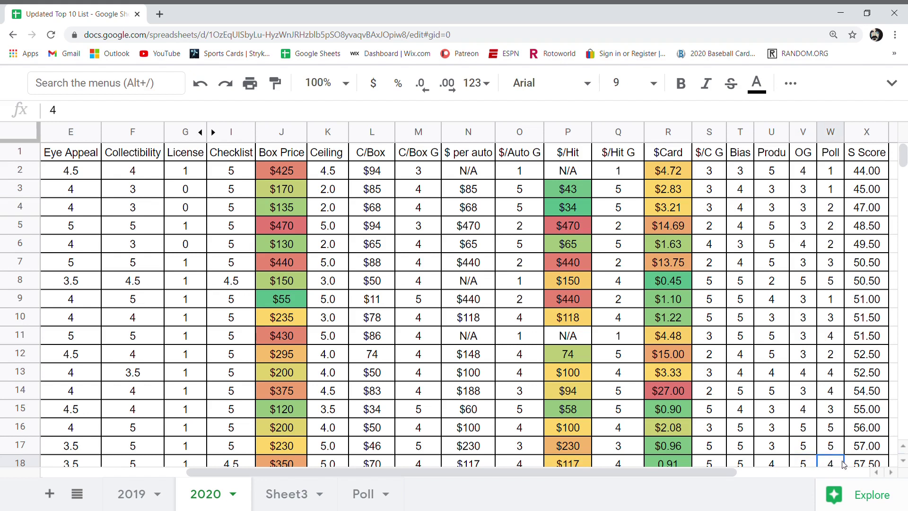
{"action": "left_click", "coordinate": [861, 464]}
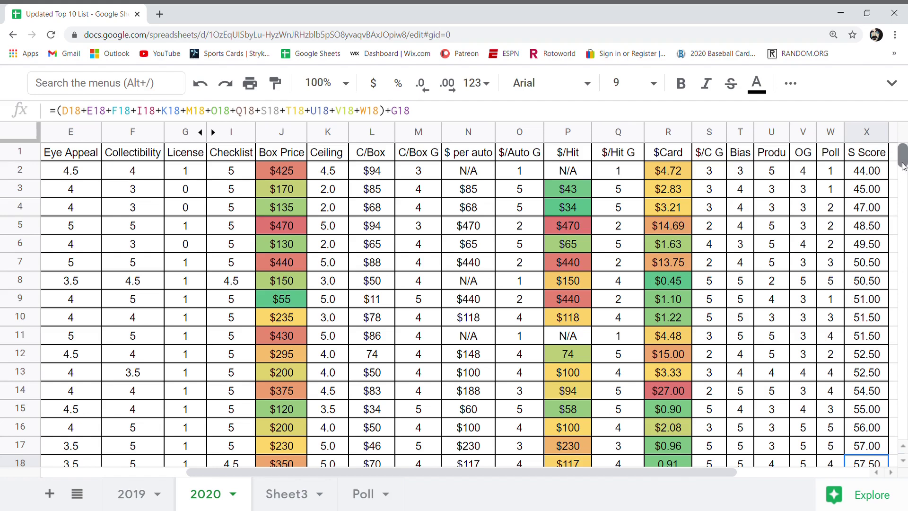
Look over the finished ranking down to row 18 and go back over the Bowman and Topps Chrome product names
{"action": "scroll", "coordinate": [903, 167], "scroll_direction": "down", "scroll_amount": 2}
{"action": "scroll", "coordinate": [903, 167], "scroll_direction": "up", "scroll_amount": 2}
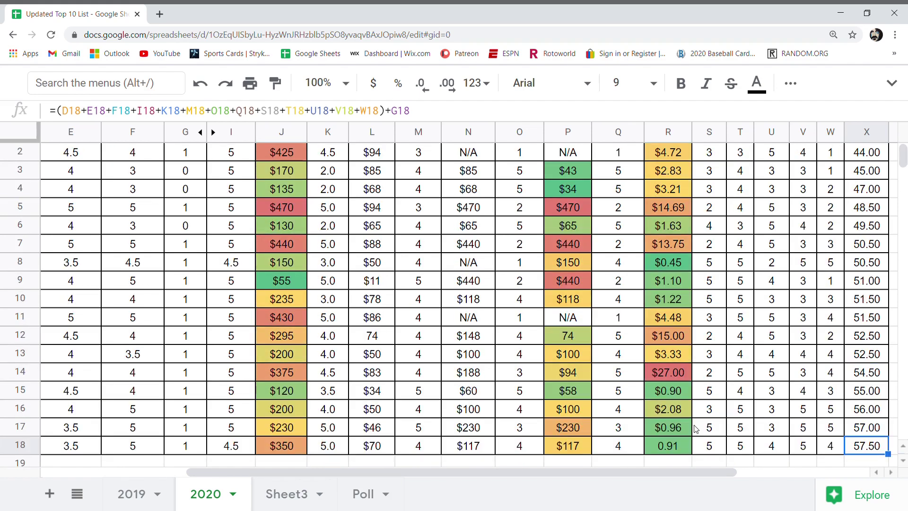
{"action": "left_click_drag", "start_coordinate": [673, 472], "coordinate": [421, 487]}
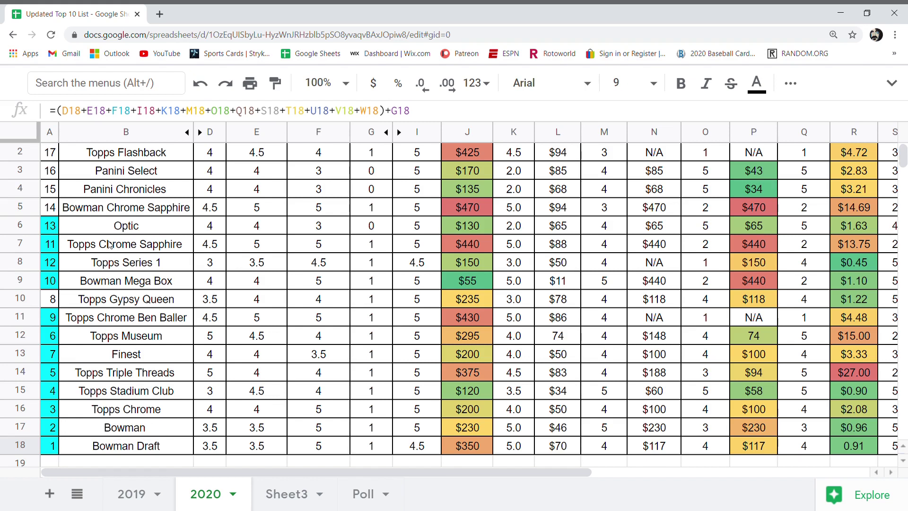
{"action": "left_click", "coordinate": [125, 431]}
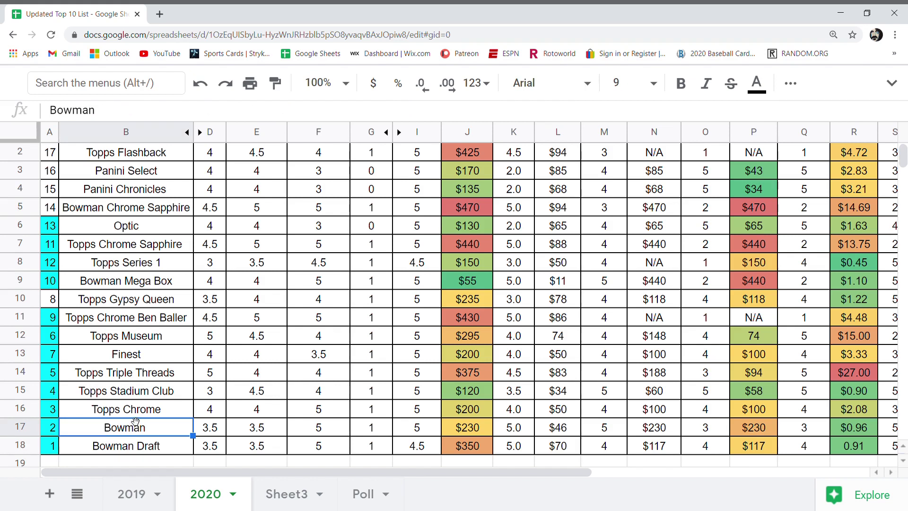
{"action": "left_click", "coordinate": [134, 413]}
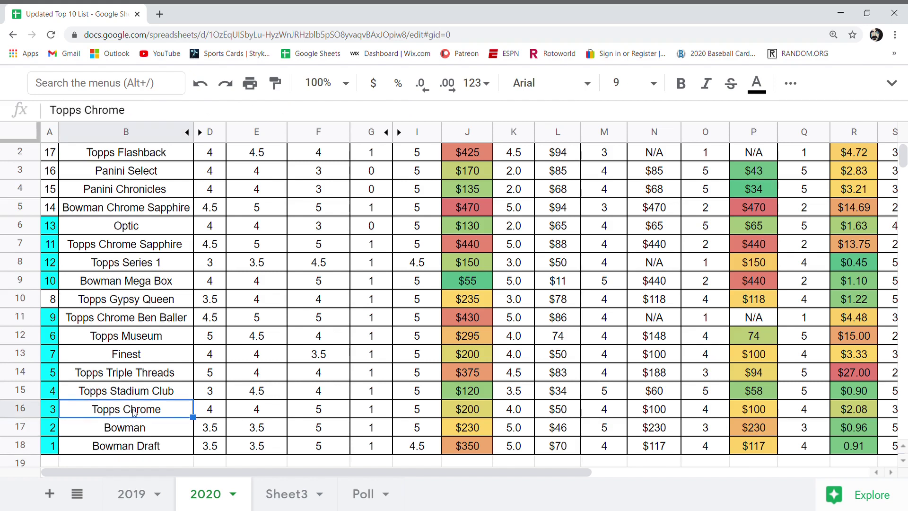